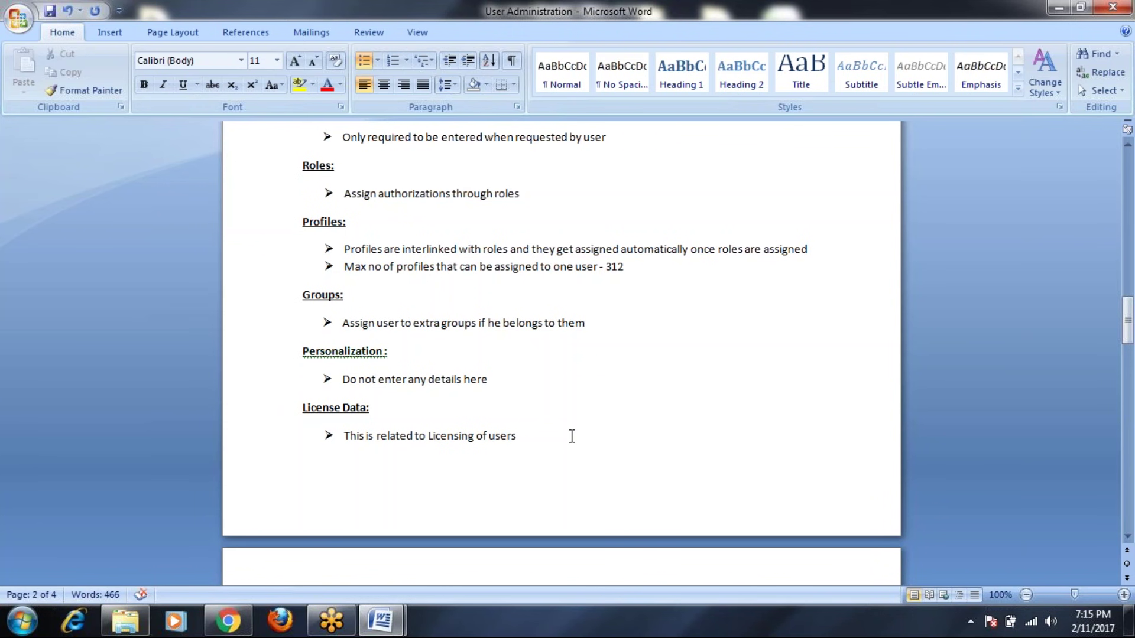
Extend the License Data bullet about licensing of users with the text "– Admin, Developers etc"
type("- Ad")
type("mins, De")
type("velopers")
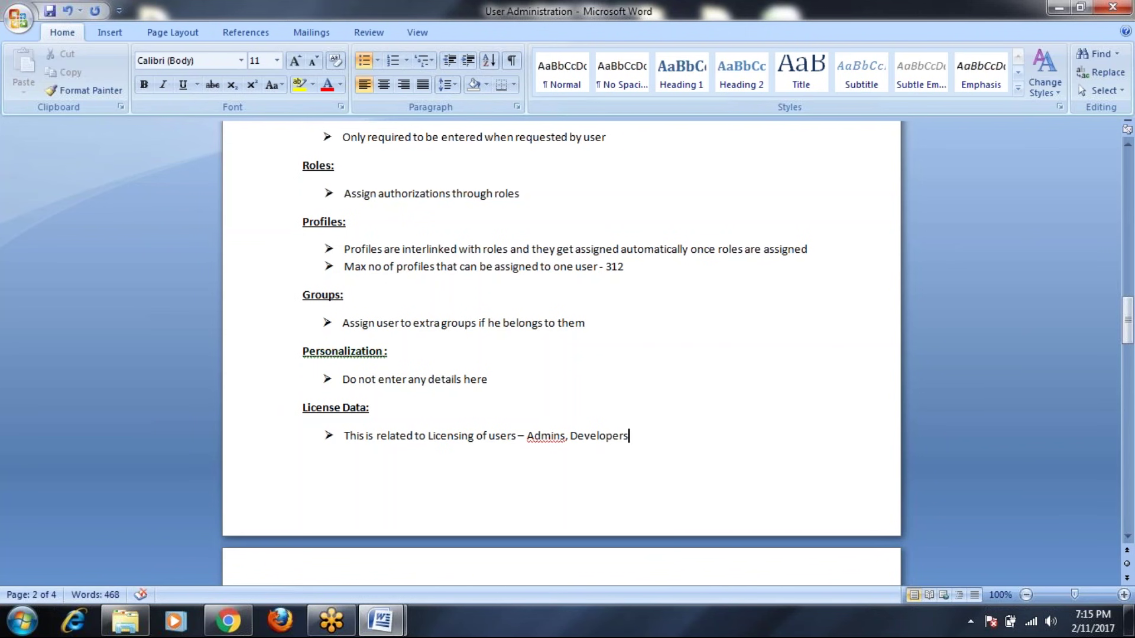
right_click(550, 443)
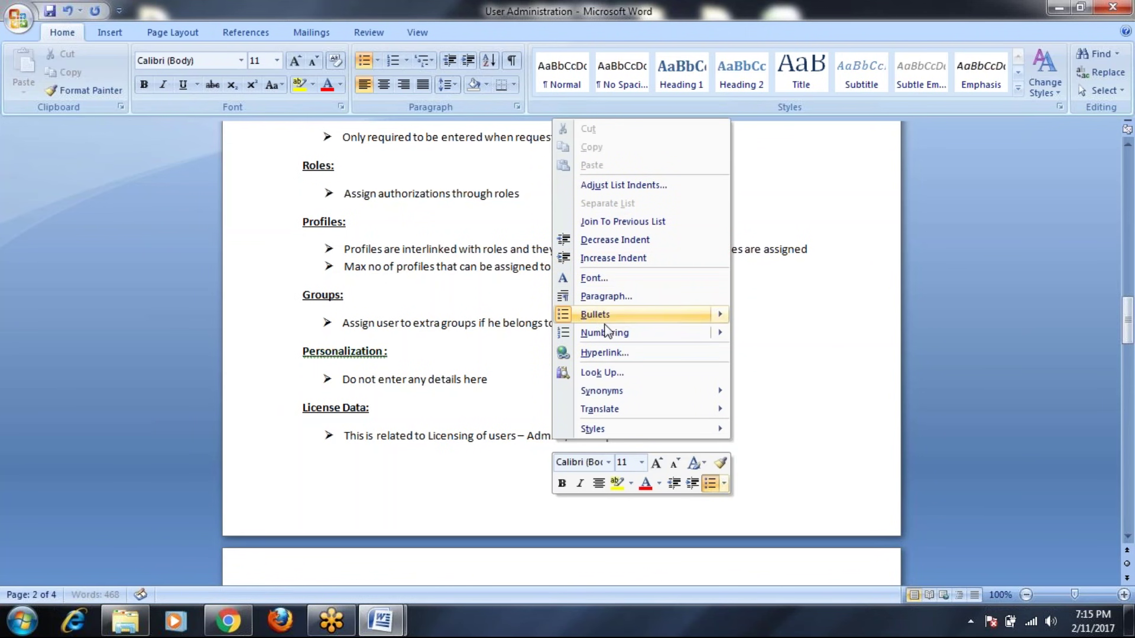
key("Escape")
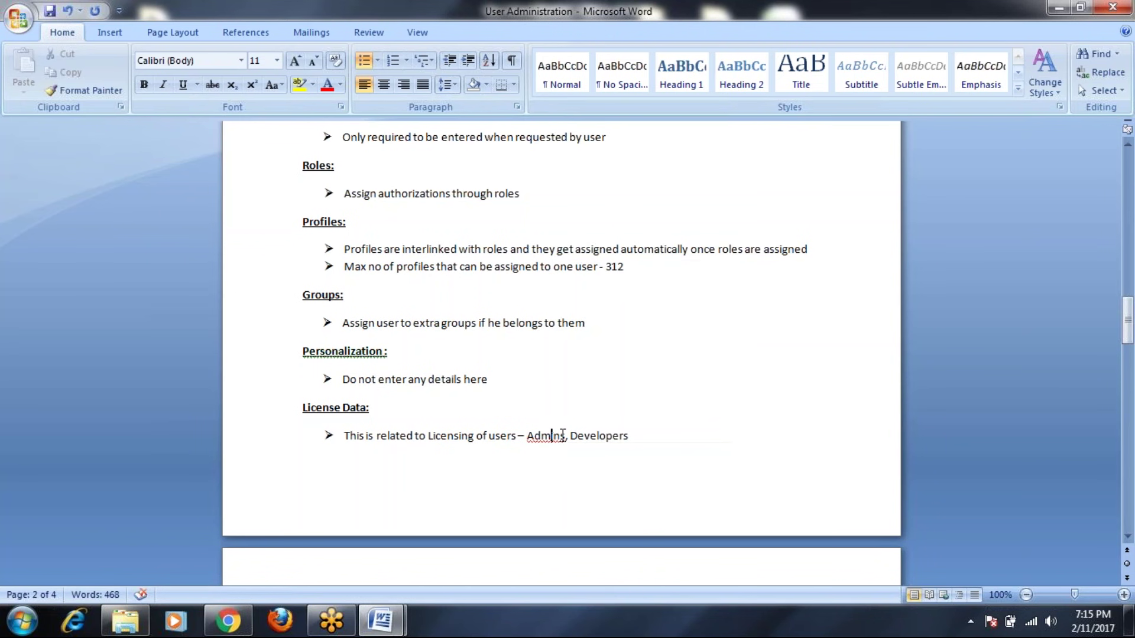
left_click(560, 437)
key("Delete")
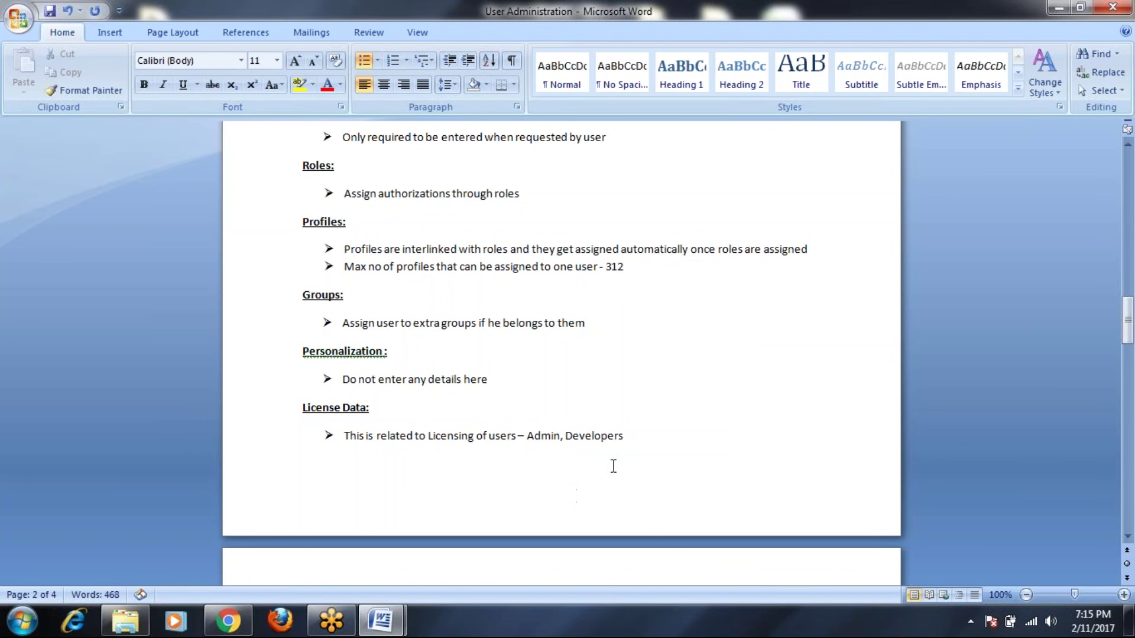
left_click(626, 436)
type("etc")
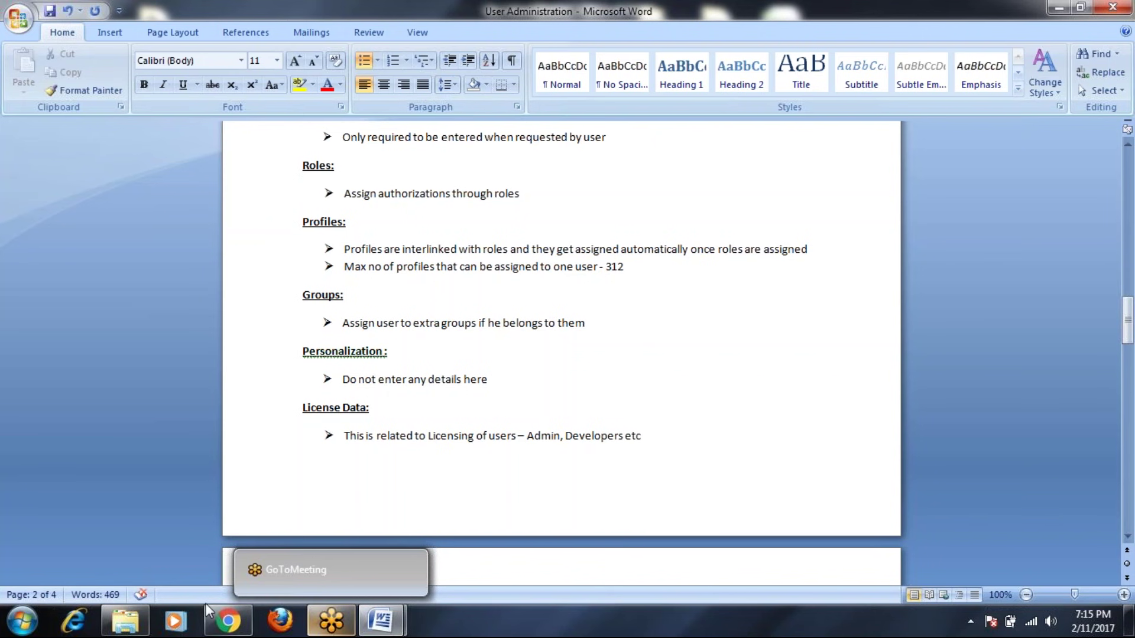
Switch to SAP Logon, clearing the document and folder windows away, and open the BW connection
left_click(1059, 7)
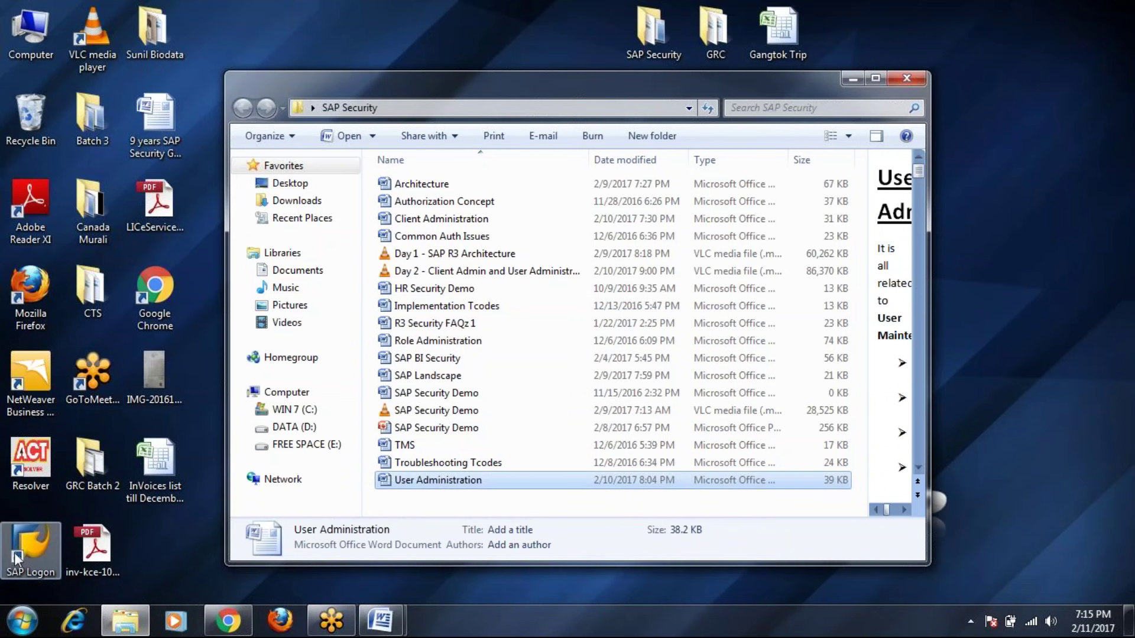
double_click(16, 558)
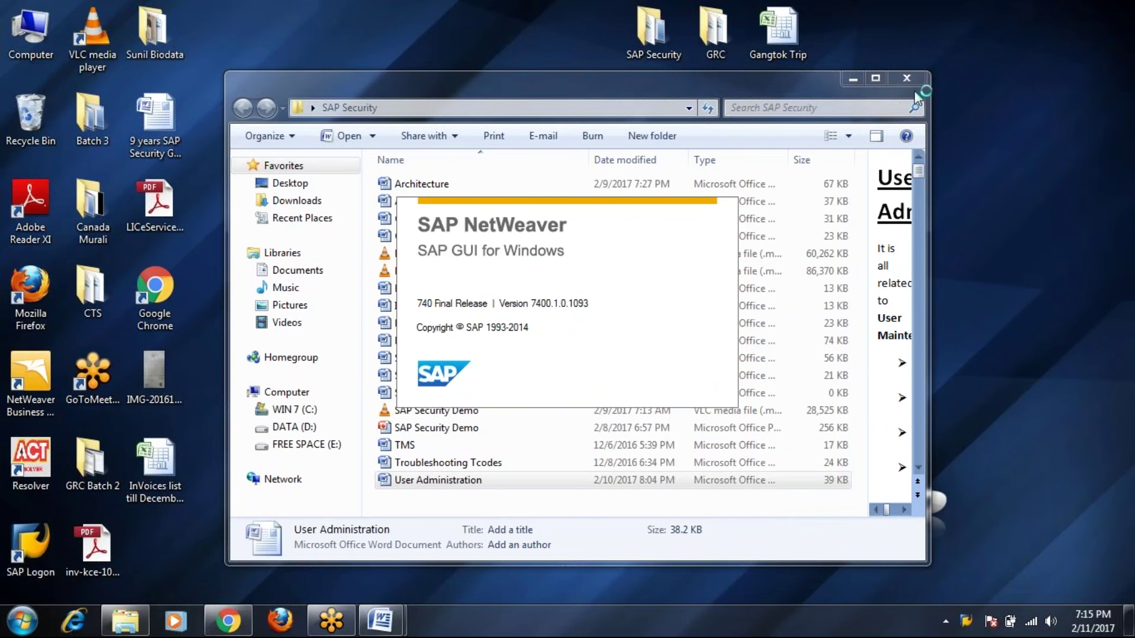
left_click(850, 77)
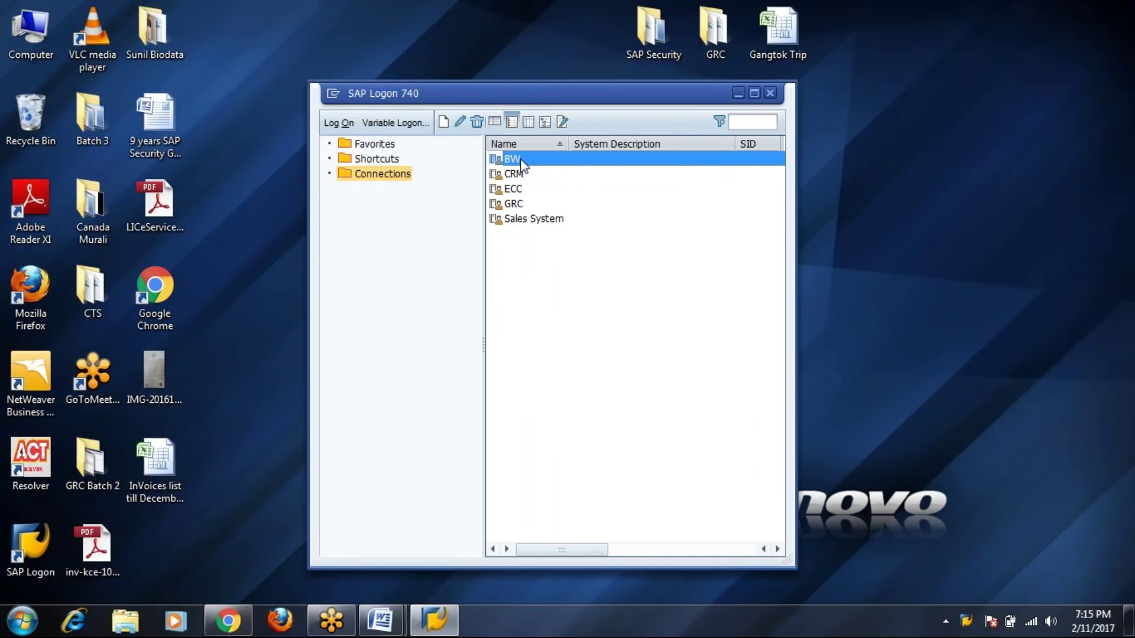
double_click(521, 161)
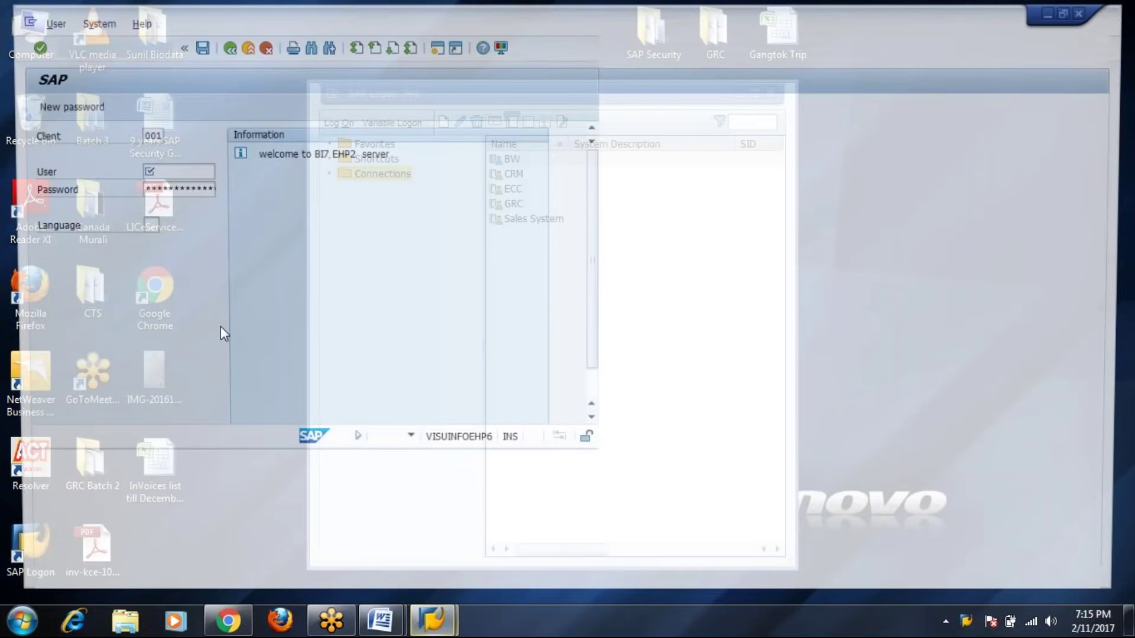
Log on to client 001 with the user name and account password
left_click(168, 170)
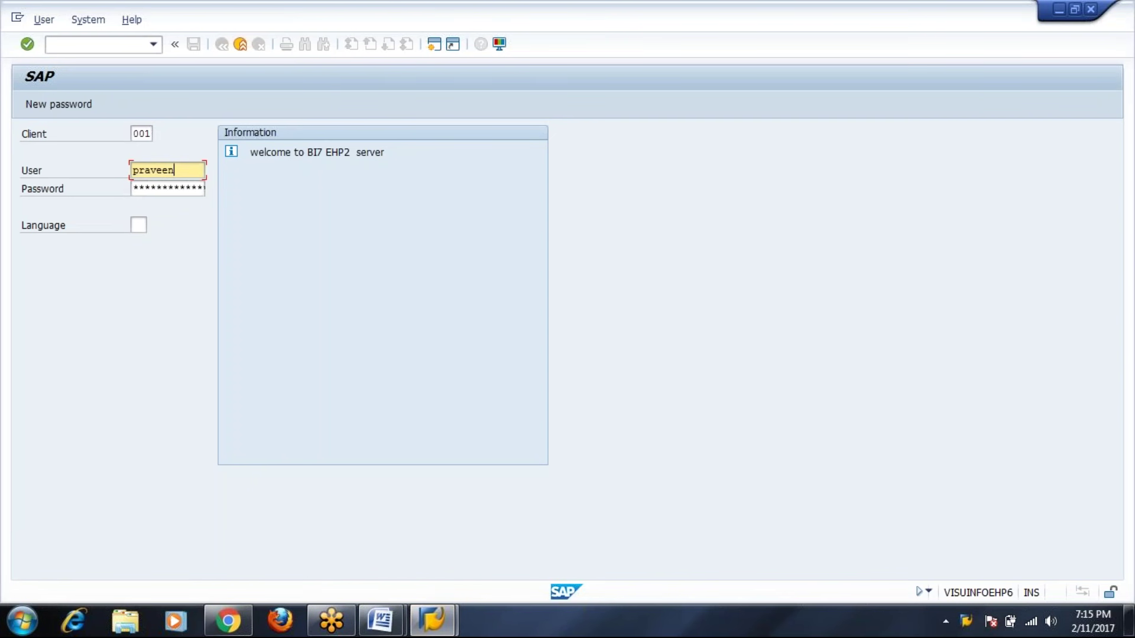
key("Tab")
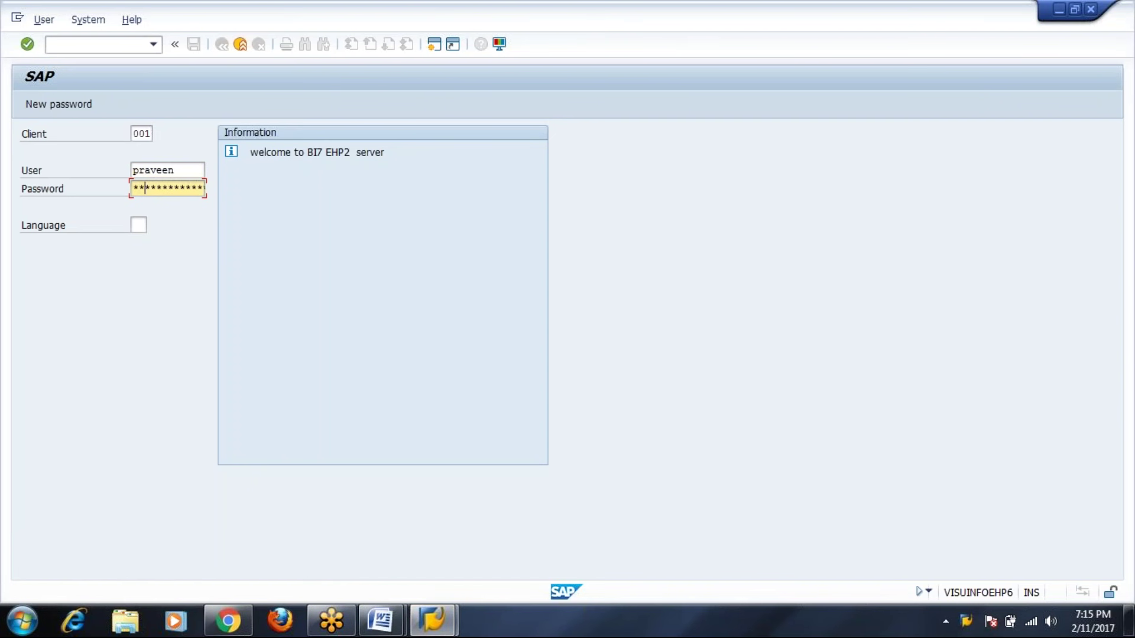
key("Return")
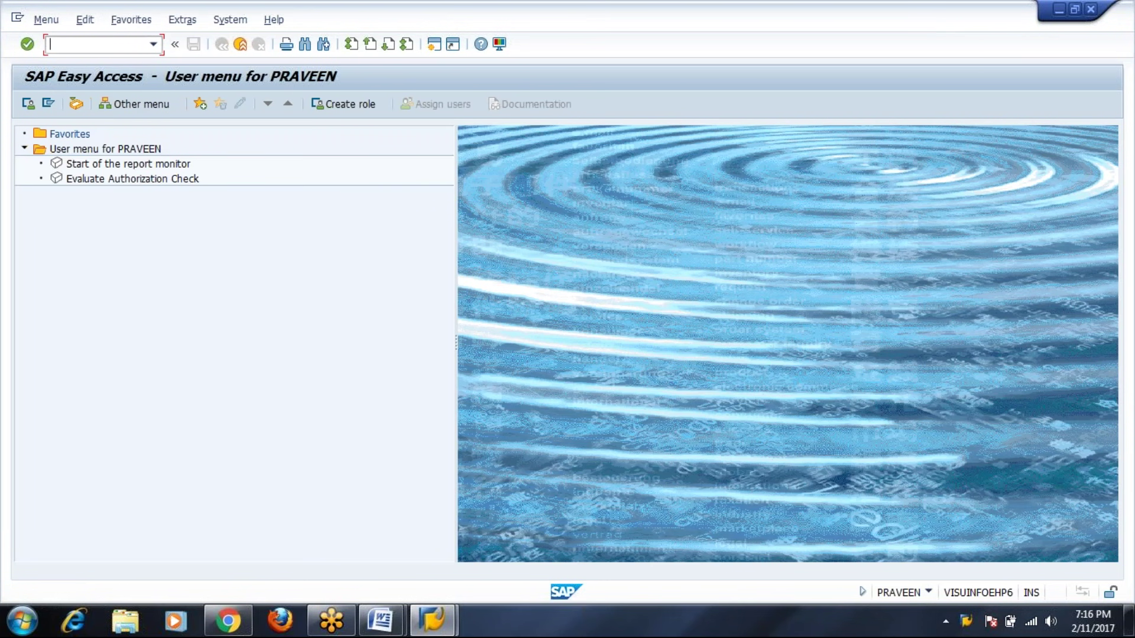
type("su01")
key("Return")
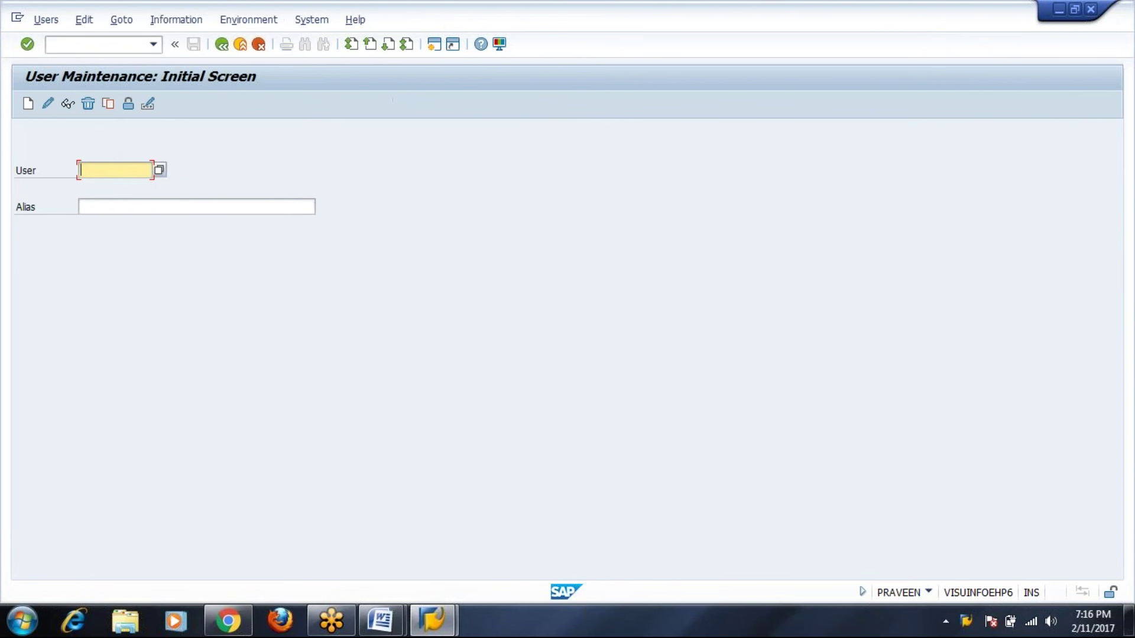
left_click(109, 170)
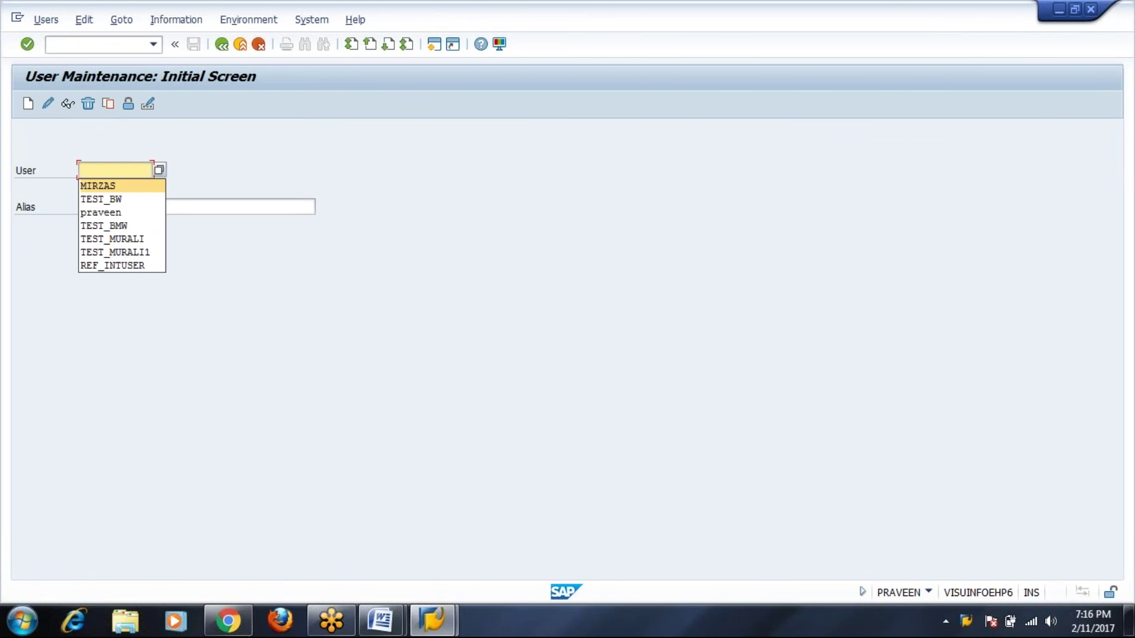
left_click(105, 185)
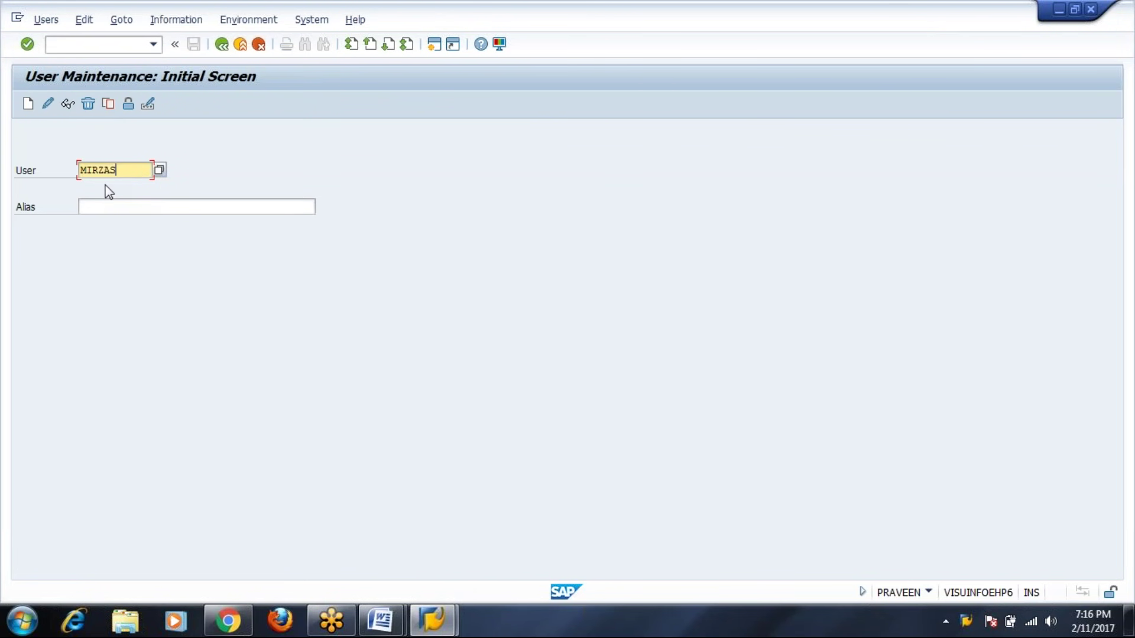
left_click(68, 105)
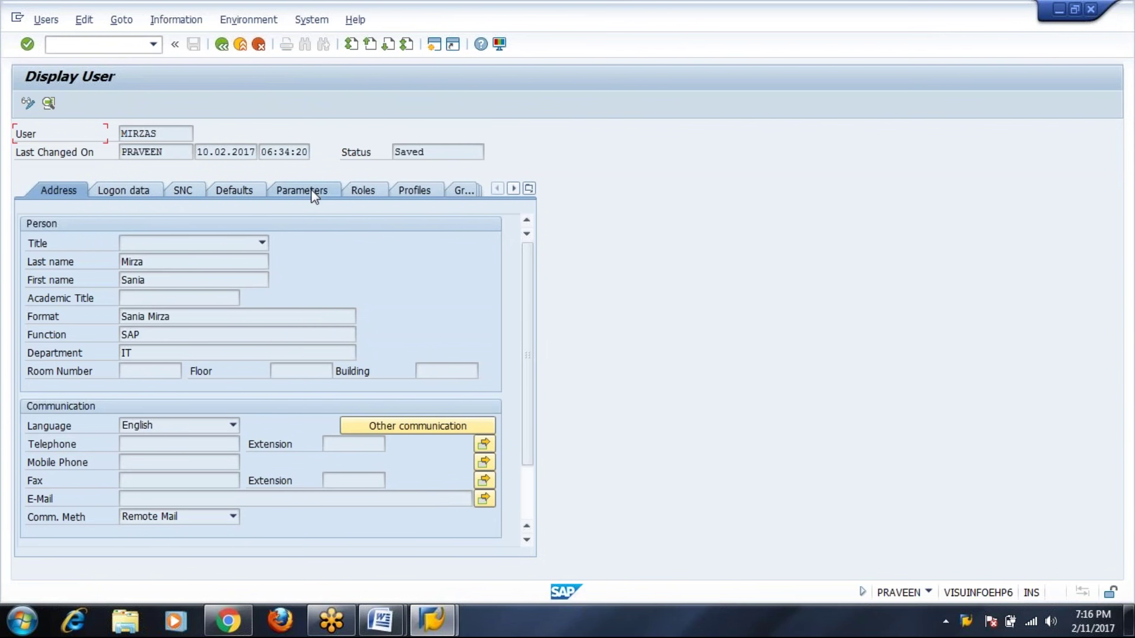
View the user's group assignments and personalization objects, then bring up the licence data
left_click(454, 192)
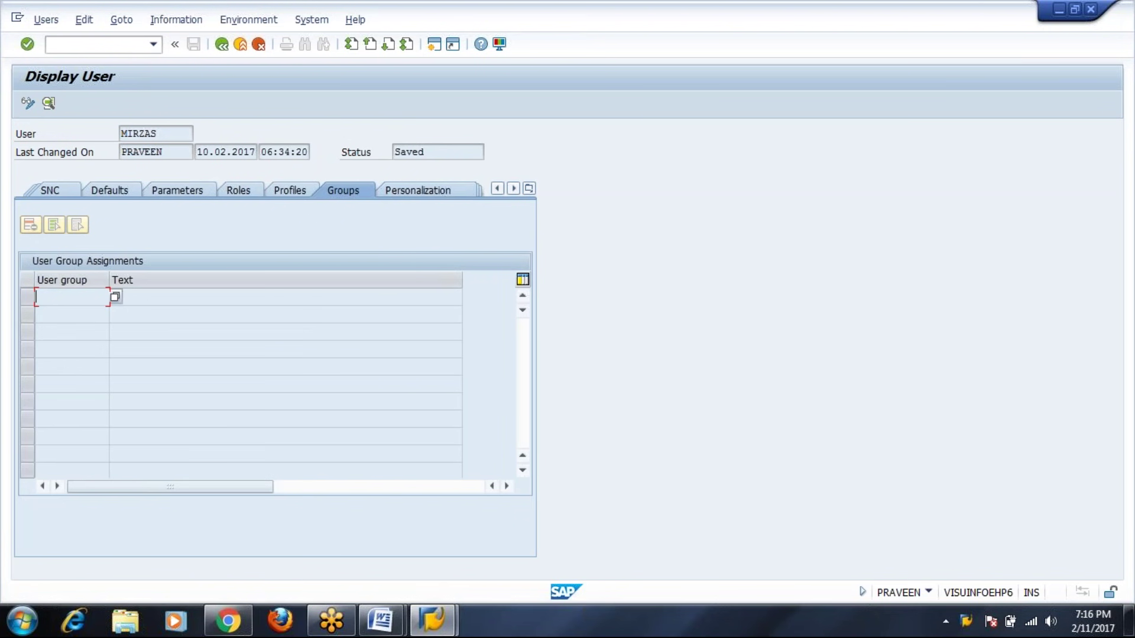
left_click(396, 190)
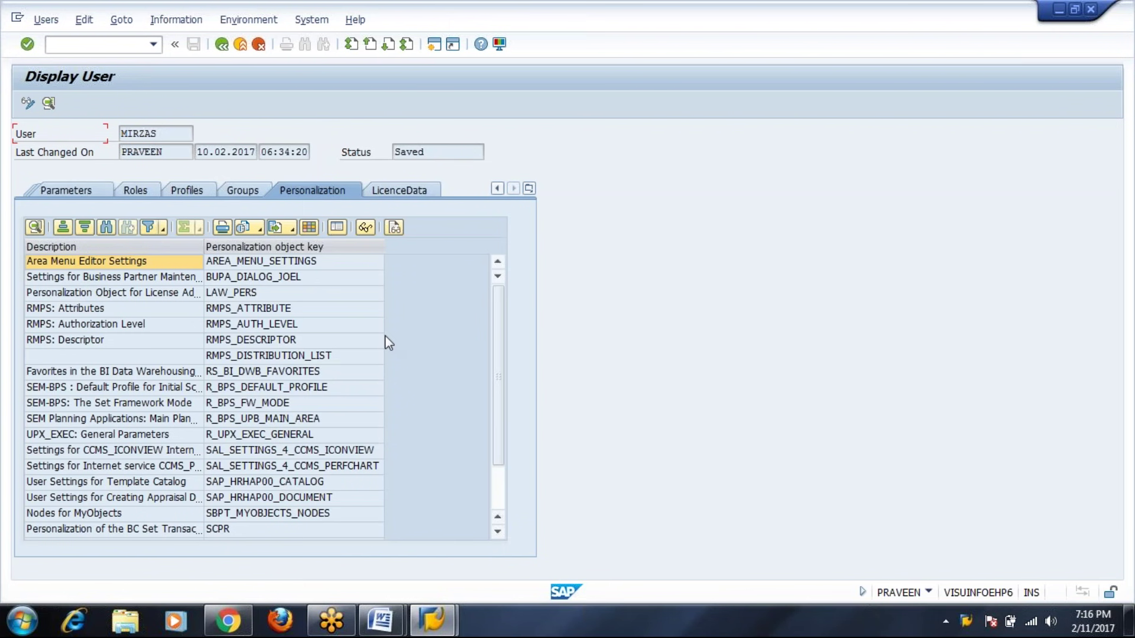
left_click(393, 192)
Look through the full list of contractual user types available for the user, leaving the field empty
left_click(215, 244)
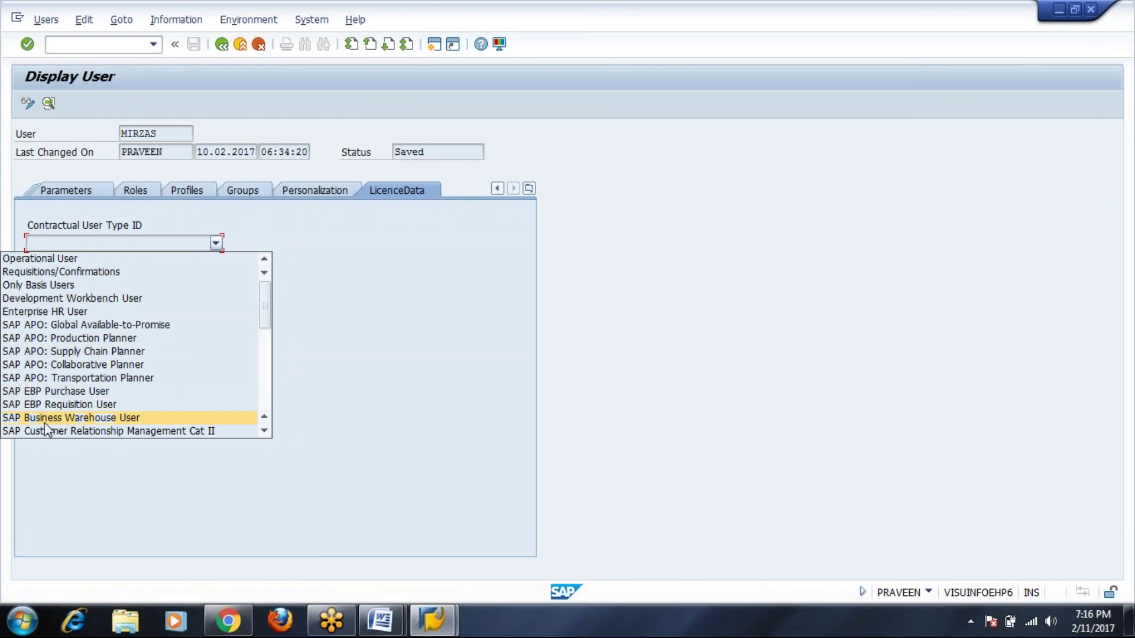
left_click(265, 431)
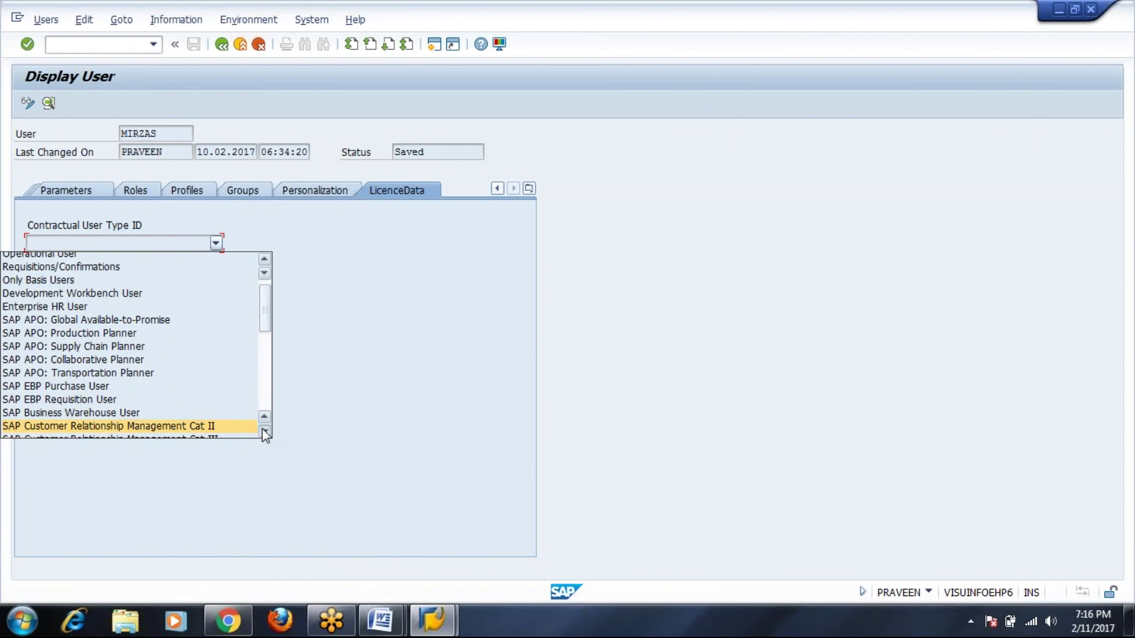
left_click(264, 431)
left_click(264, 431)
left_click(264, 431)
left_click(264, 431)
left_click(264, 431)
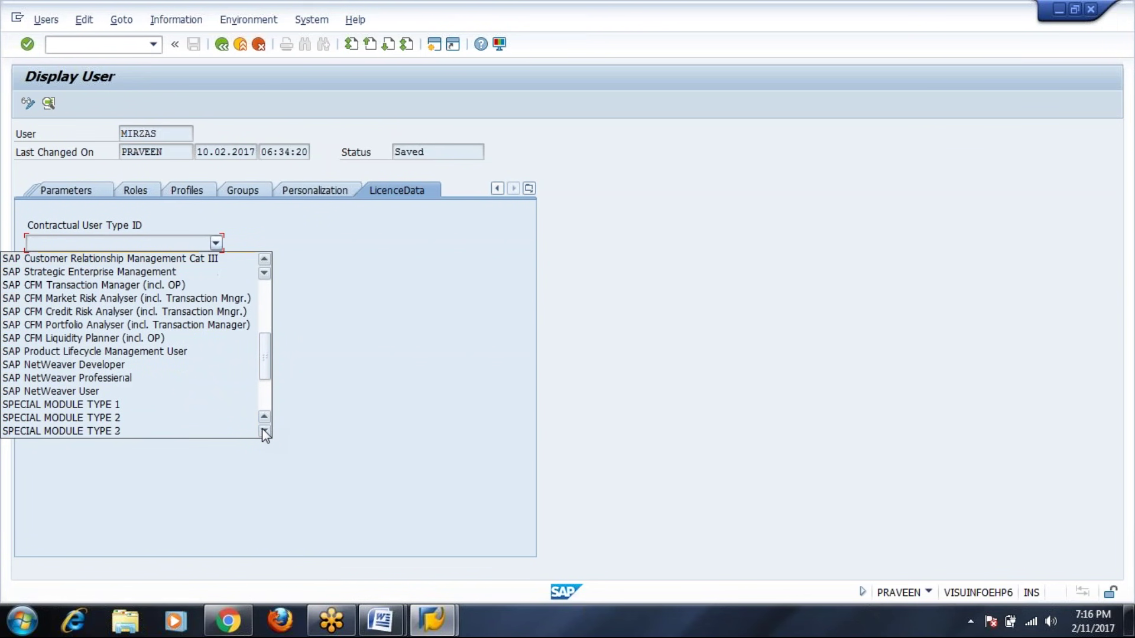
left_click(264, 431)
left_click(264, 431)
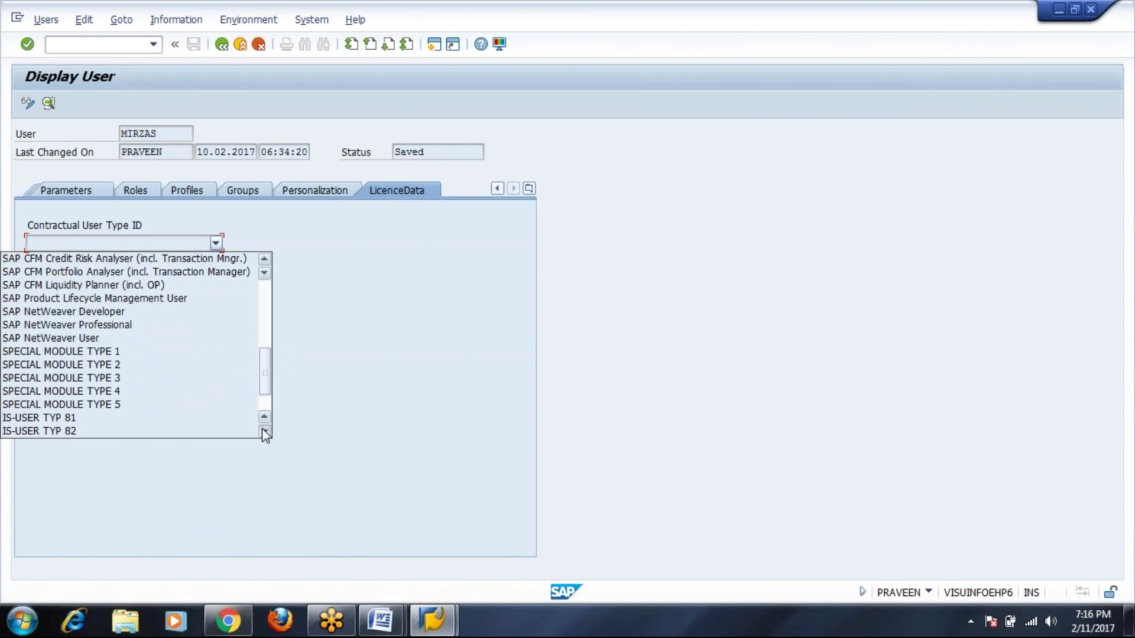
left_click(264, 431)
left_click(264, 431)
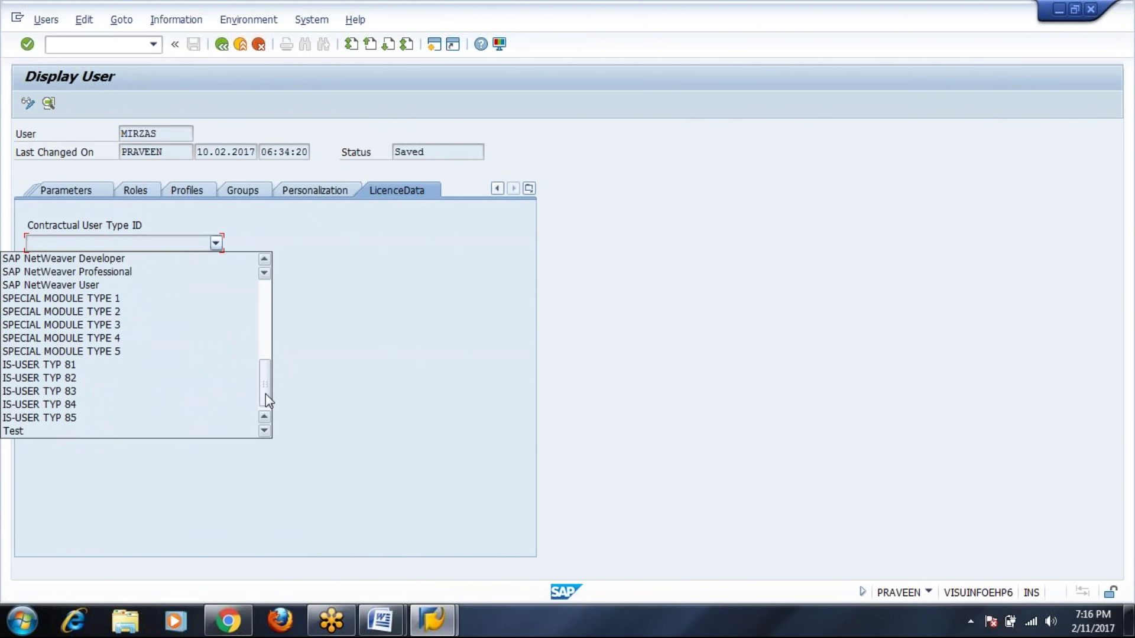
left_click_drag(264, 393, 264, 315)
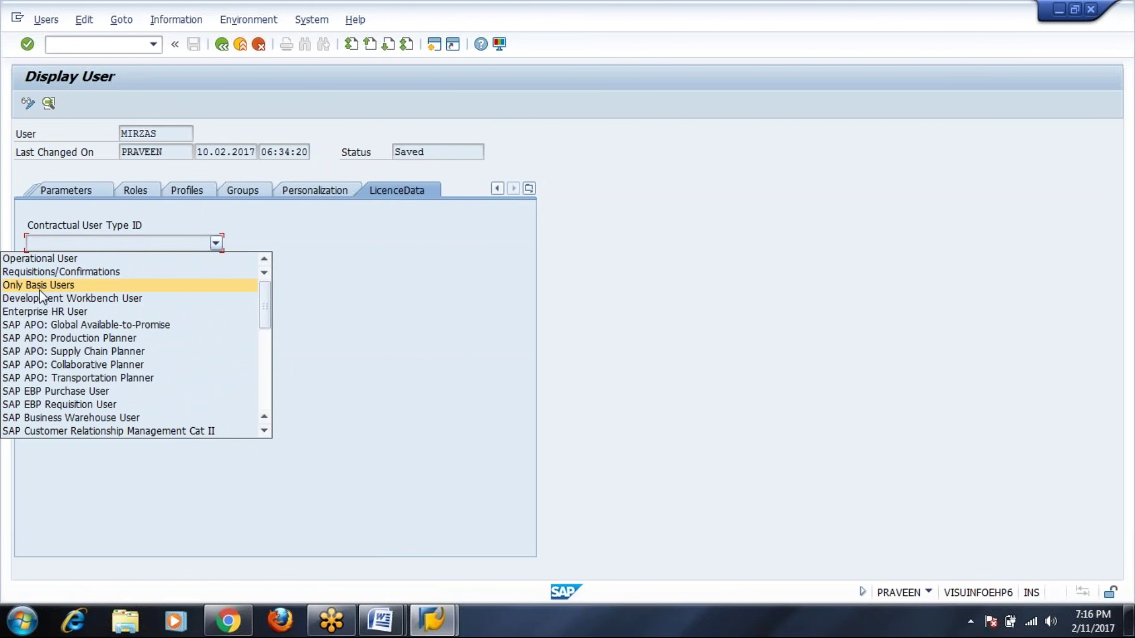
key("Escape")
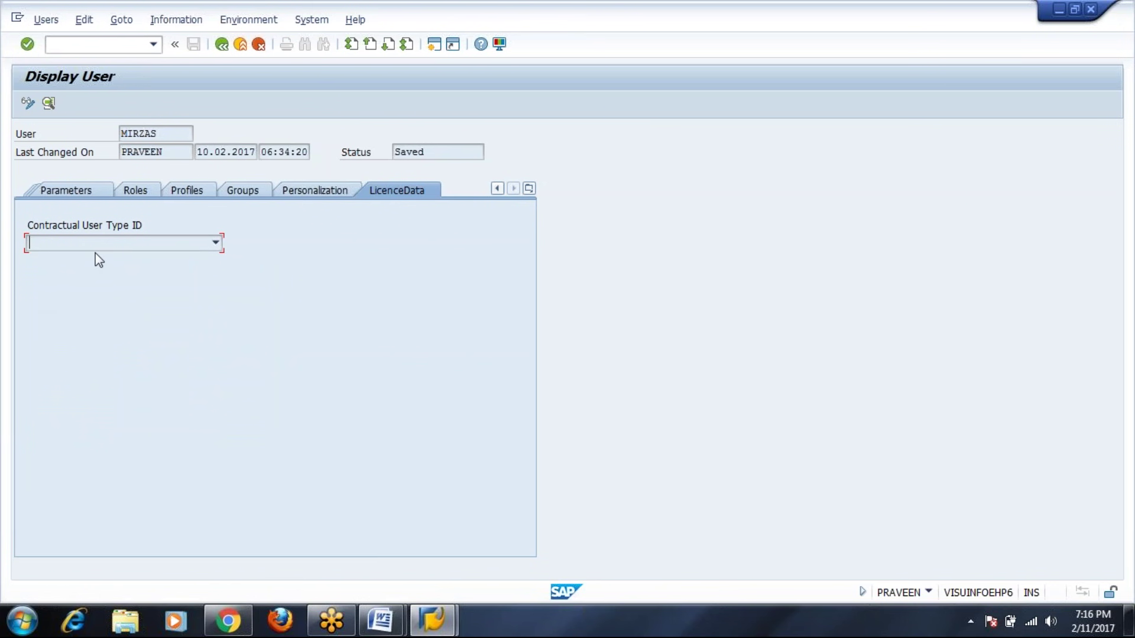
Switch the user record to change mode, set Contractual User Type ID to Only Basis Users, and save
left_click(28, 103)
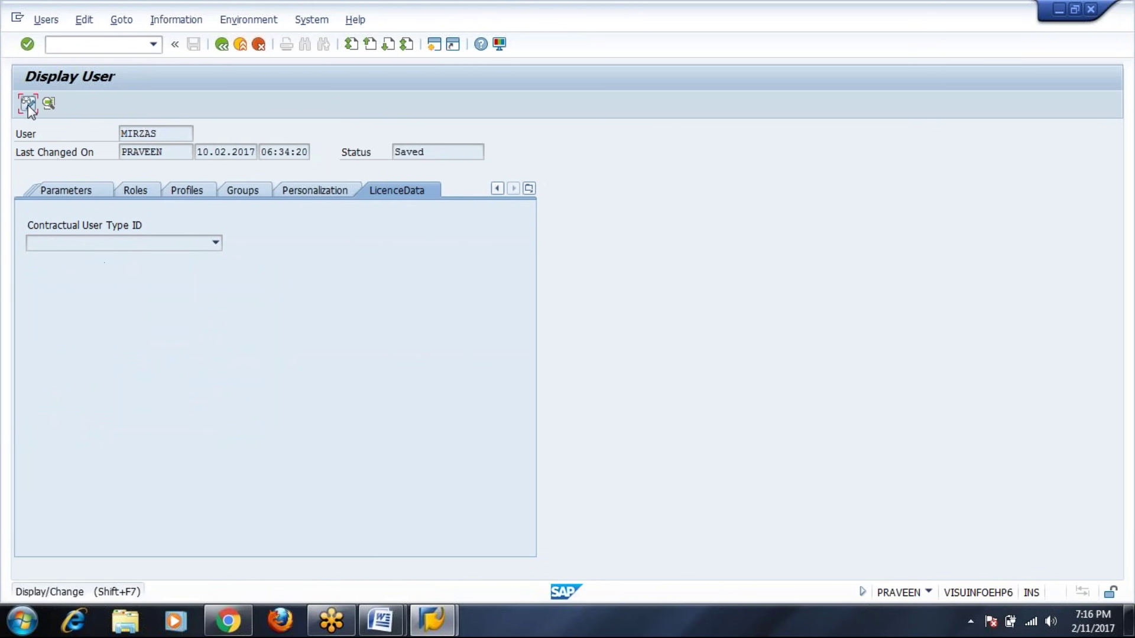
left_click(214, 244)
left_click(65, 283)
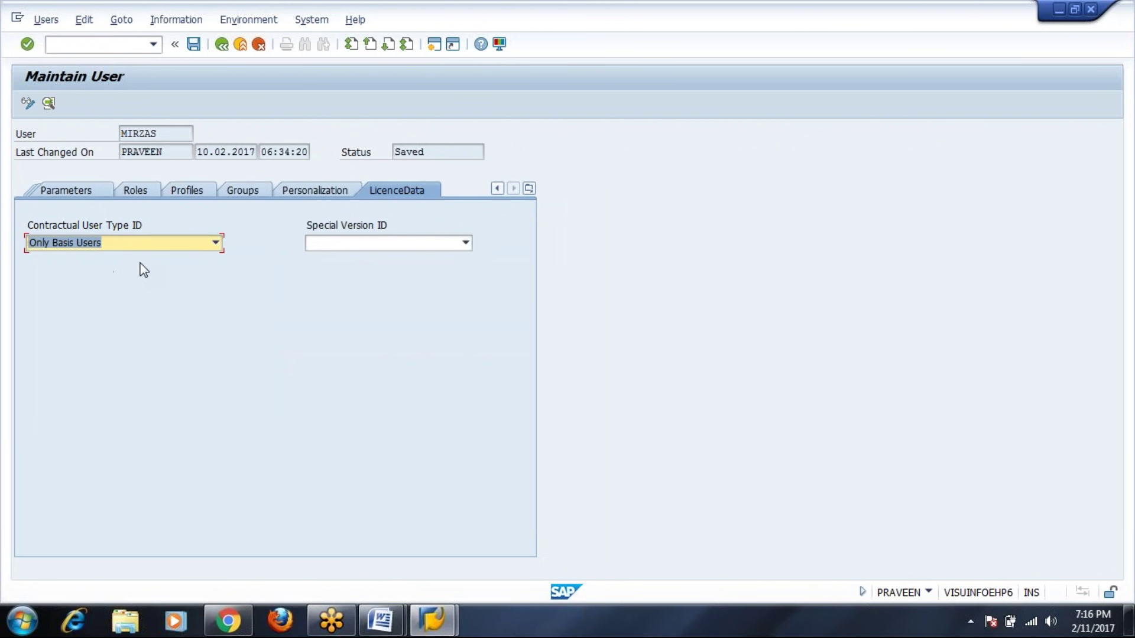
left_click(466, 243)
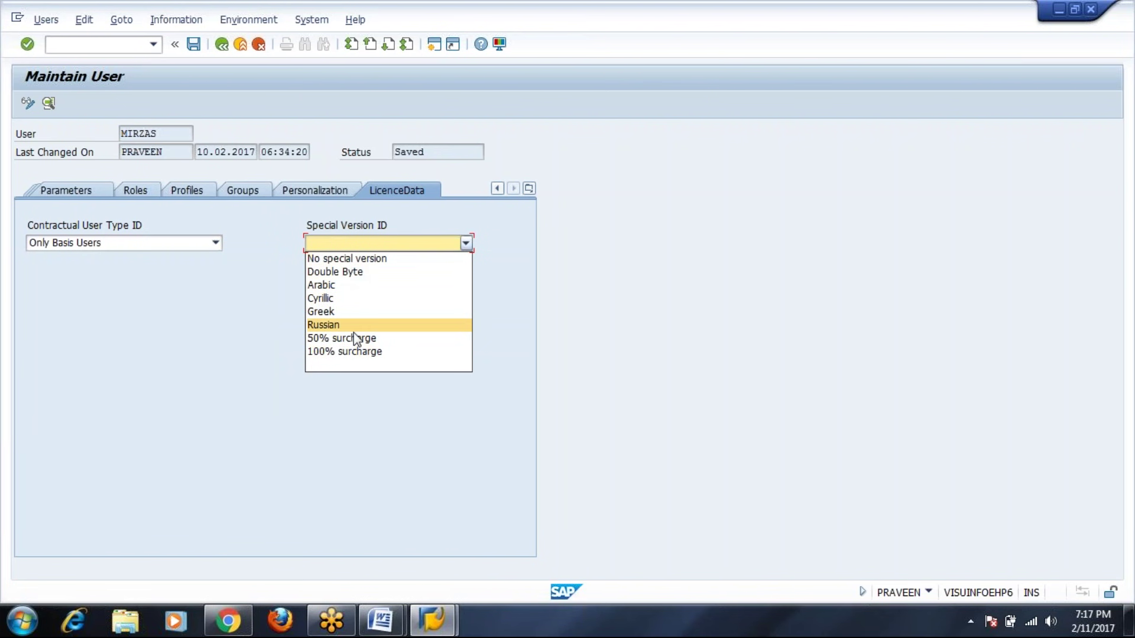
left_click(230, 302)
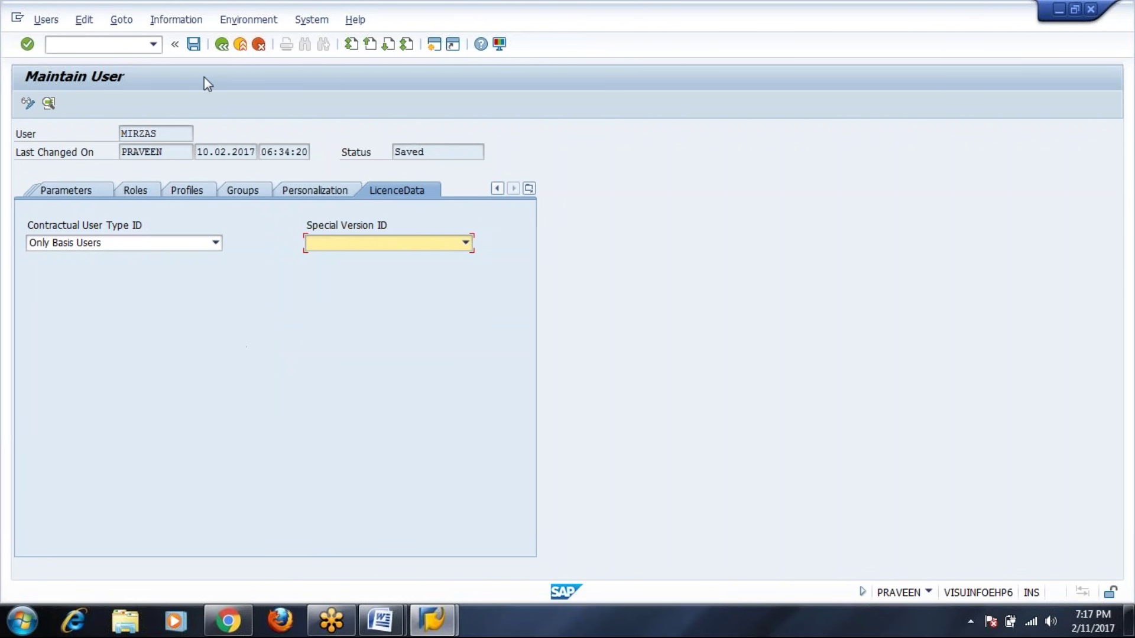
left_click(193, 43)
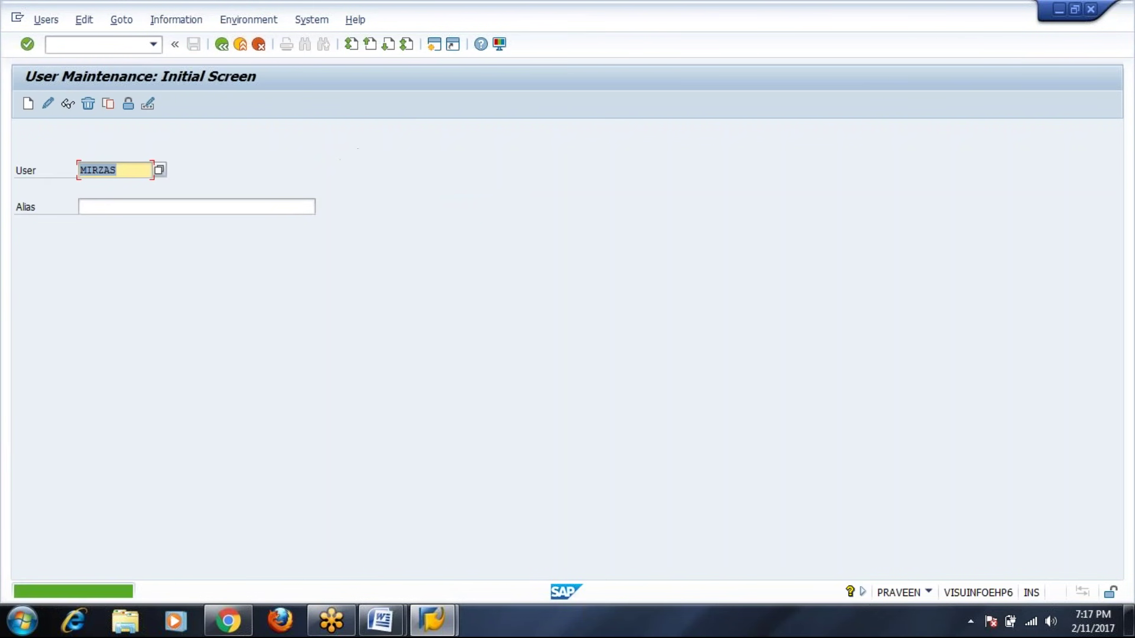
left_click(67, 104)
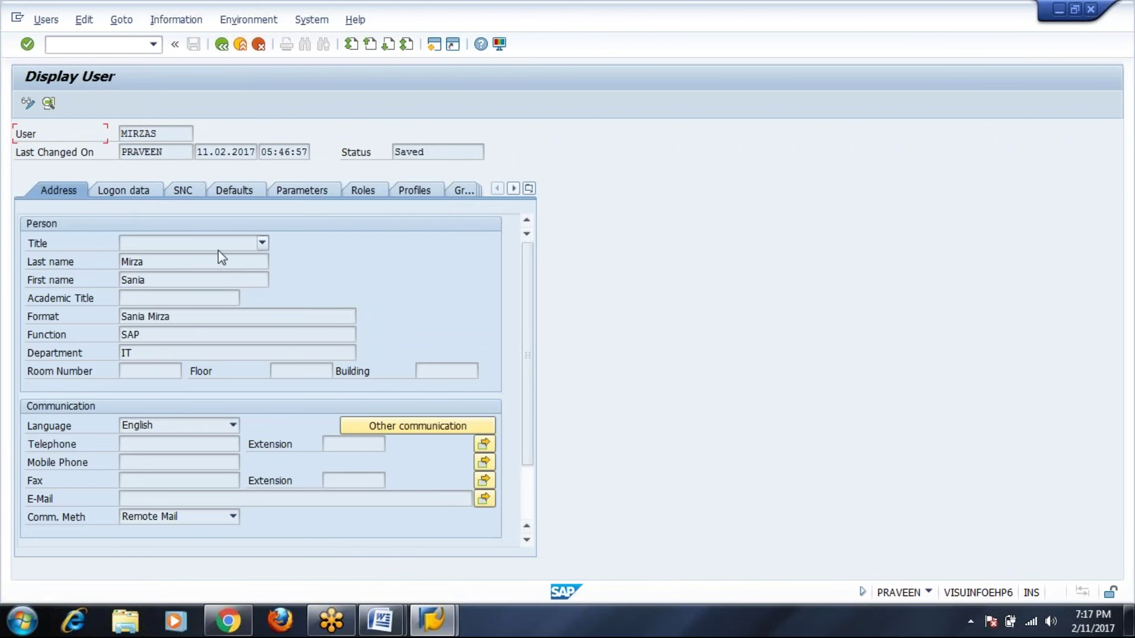
left_click(435, 190)
left_click(459, 191)
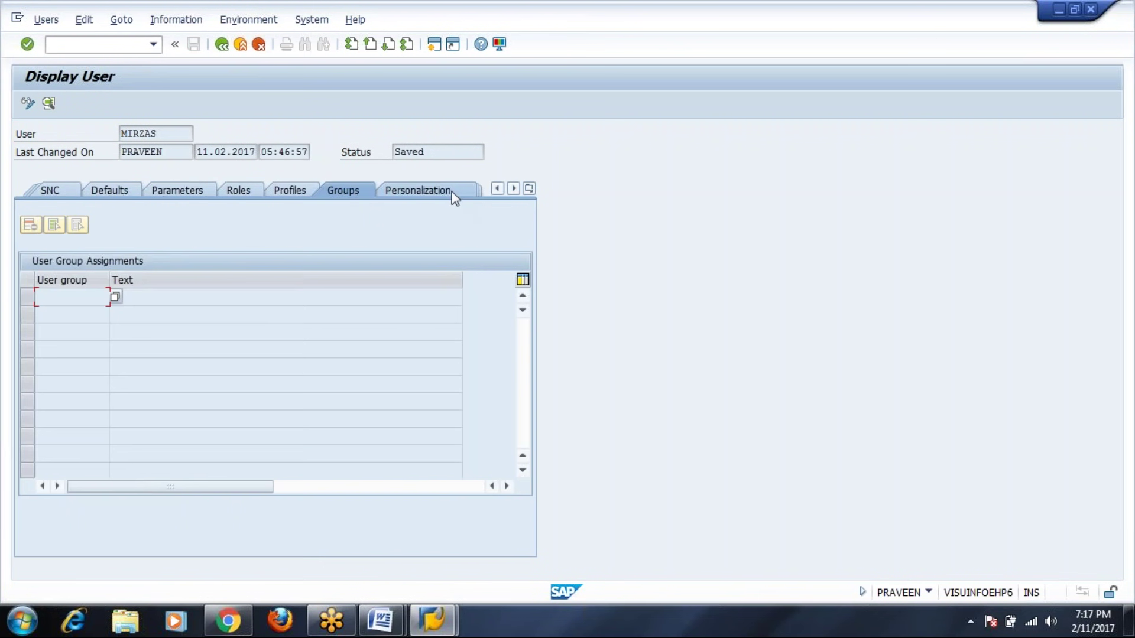
left_click(453, 194)
left_click(410, 192)
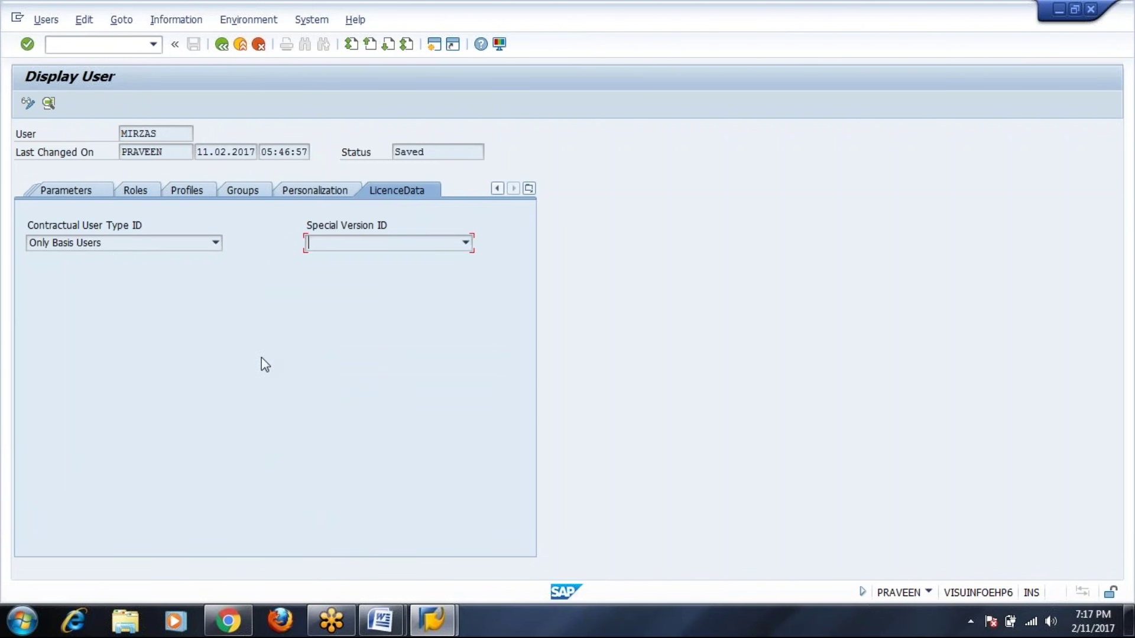
Switch the user record to change mode, clear the Contractual User Type ID by choosing the blank entry, and save
left_click(28, 103)
left_click(217, 245)
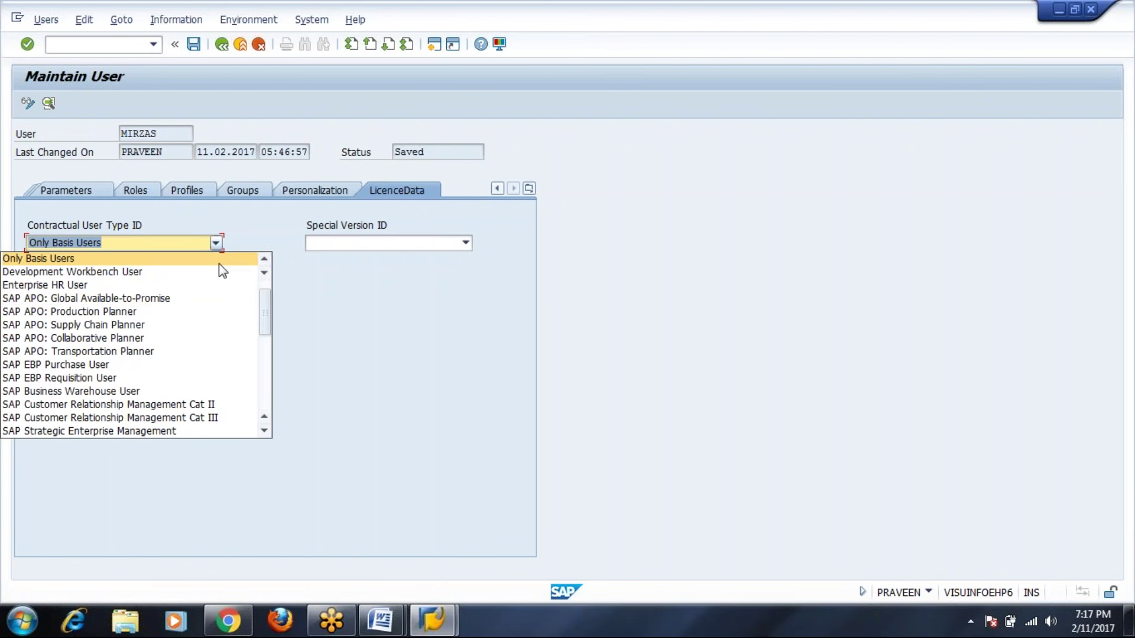
scroll(266, 294, "up", 1)
scroll(266, 294, "up", 1)
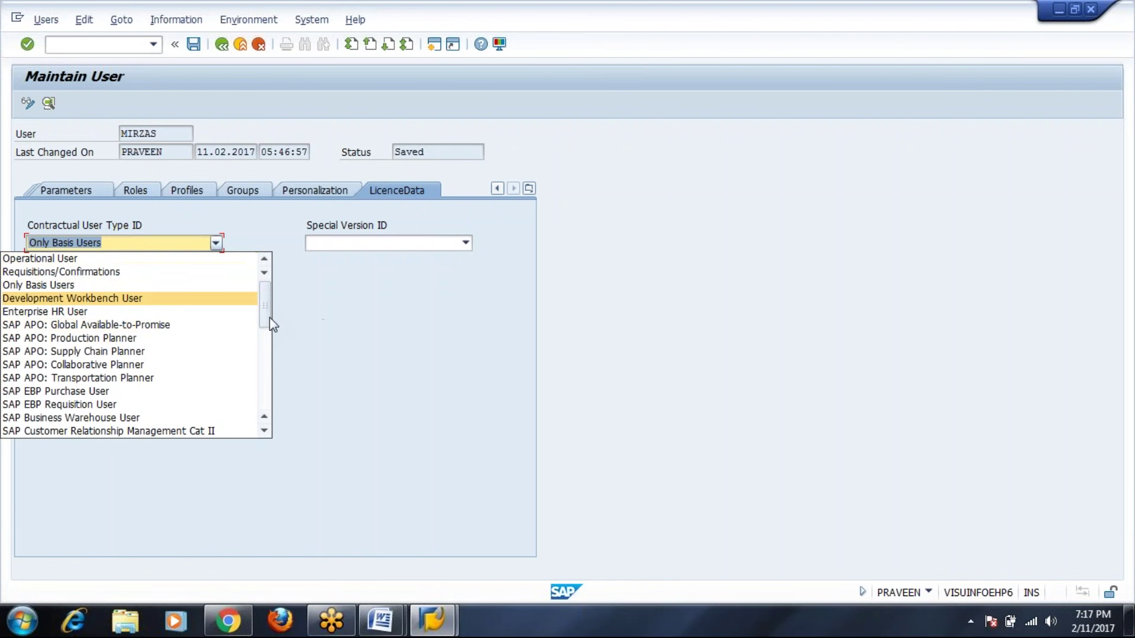
left_click_drag(270, 308, 269, 420)
left_click(46, 420)
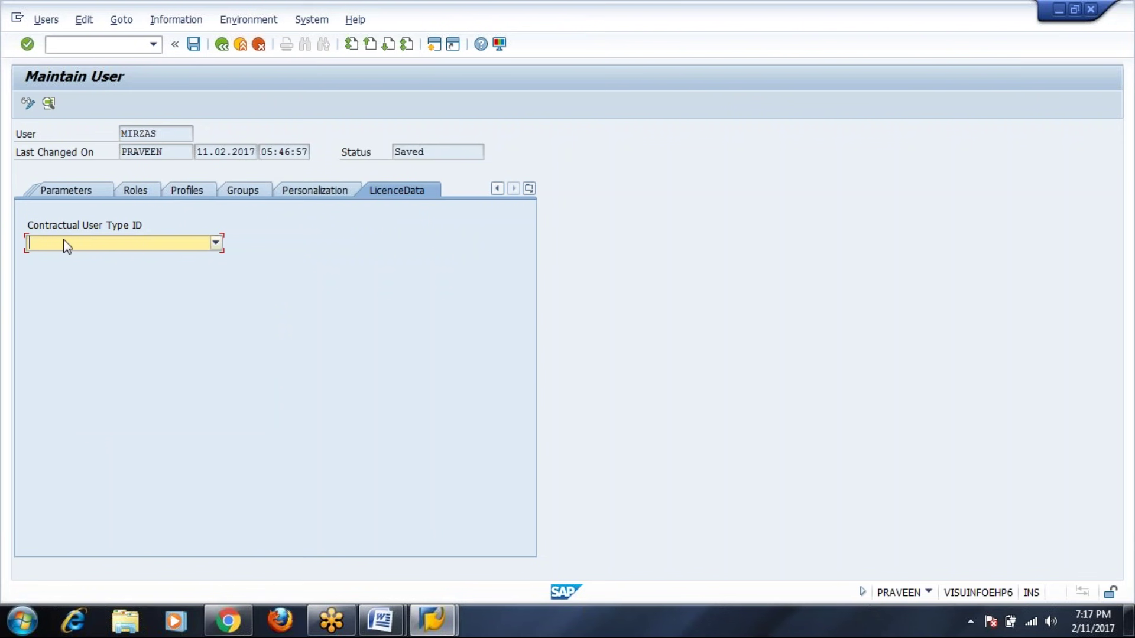
left_click(195, 44)
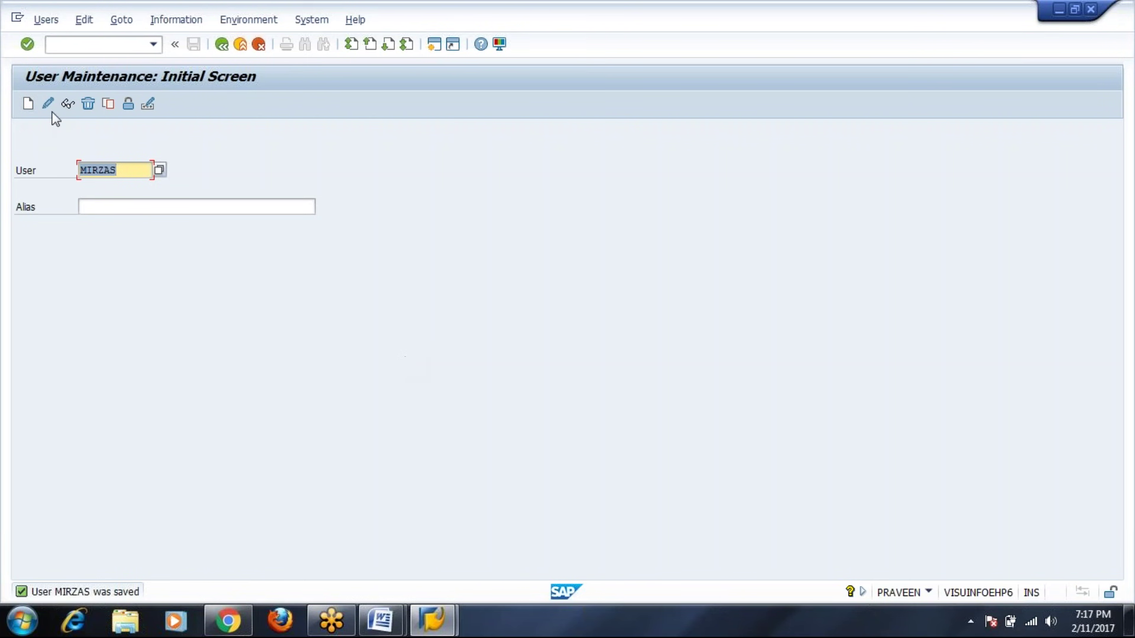
left_click(68, 104)
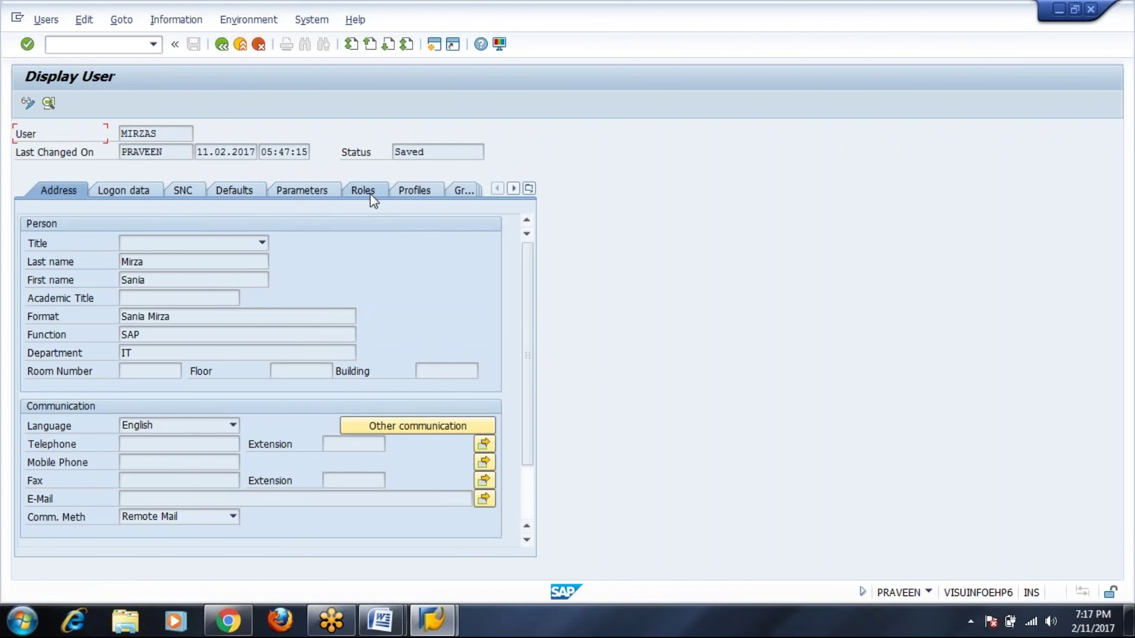
left_click(466, 189)
left_click(405, 193)
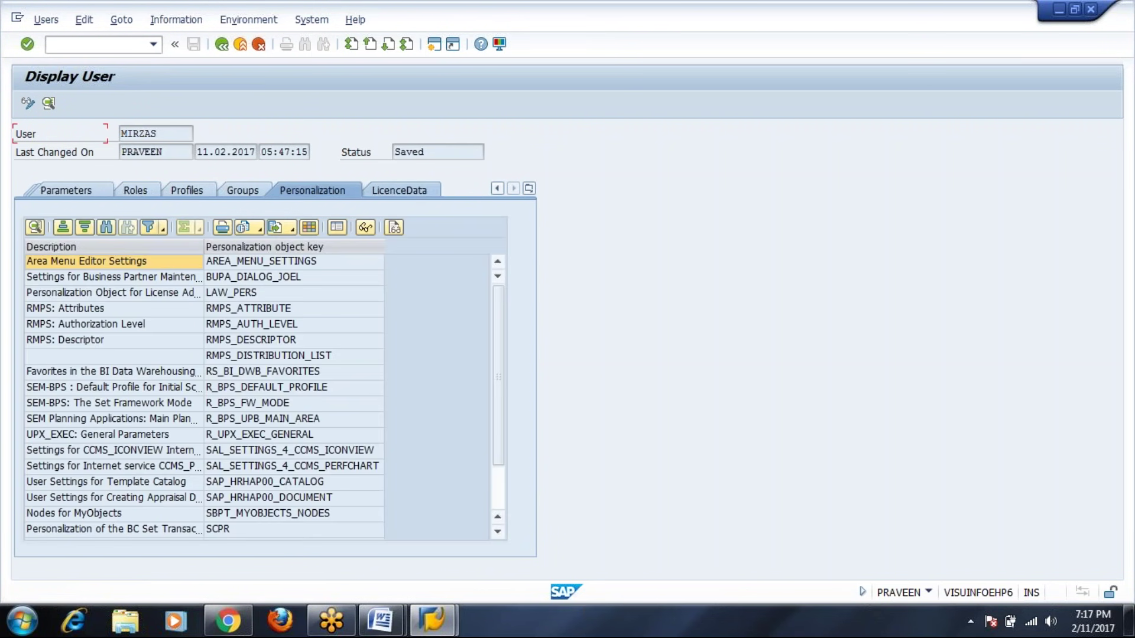
left_click(399, 190)
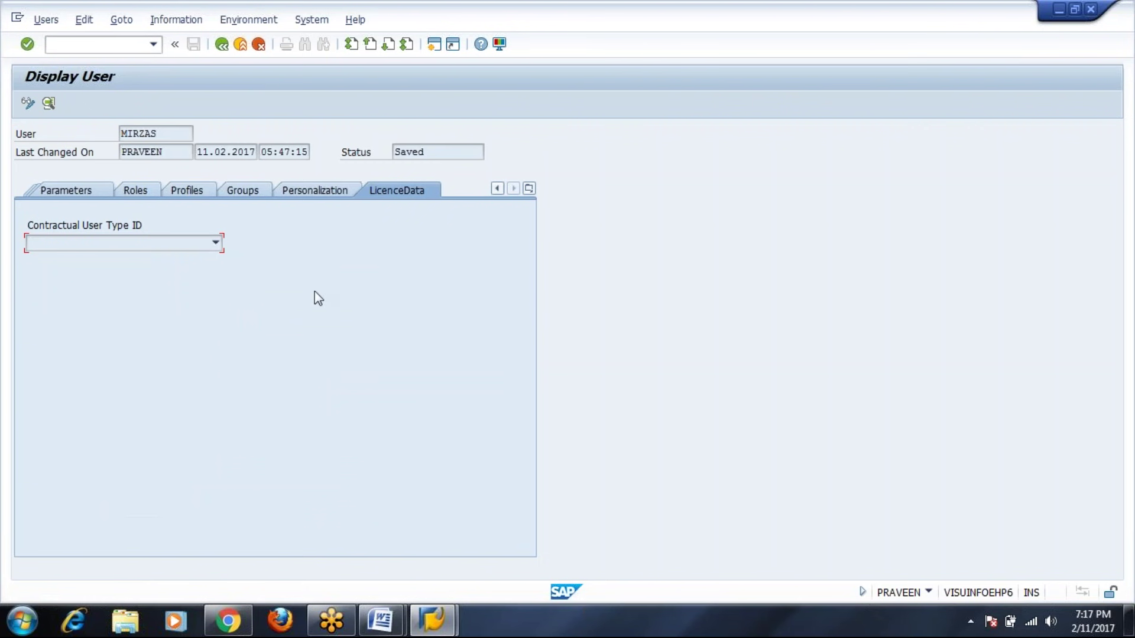
left_click(221, 45)
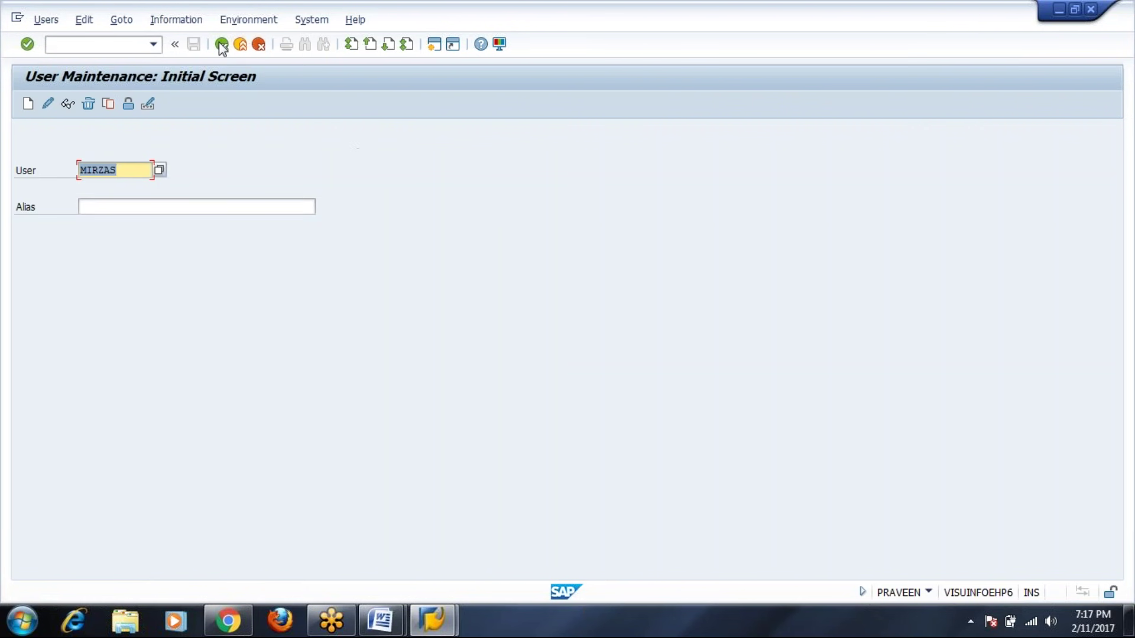
left_click(48, 105)
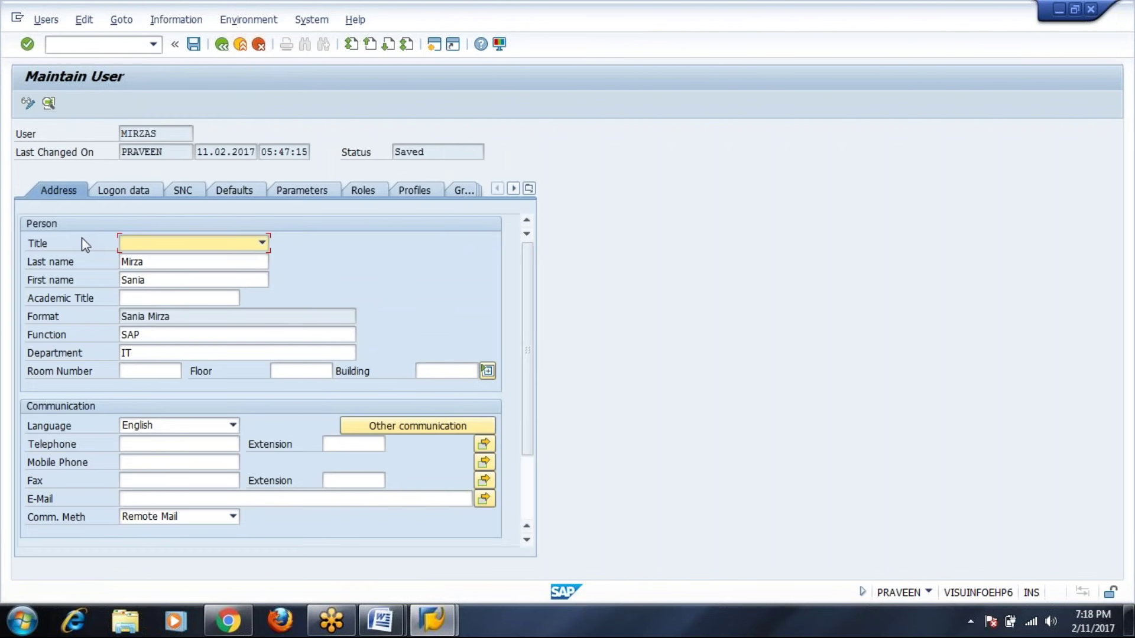
left_click(152, 191)
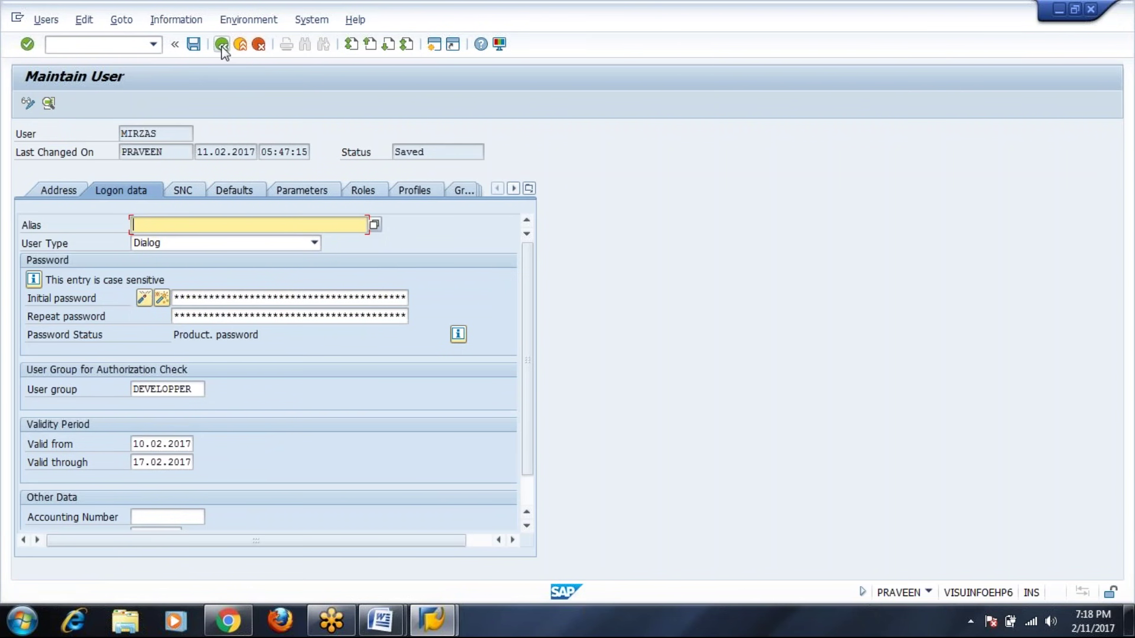
left_click(193, 43)
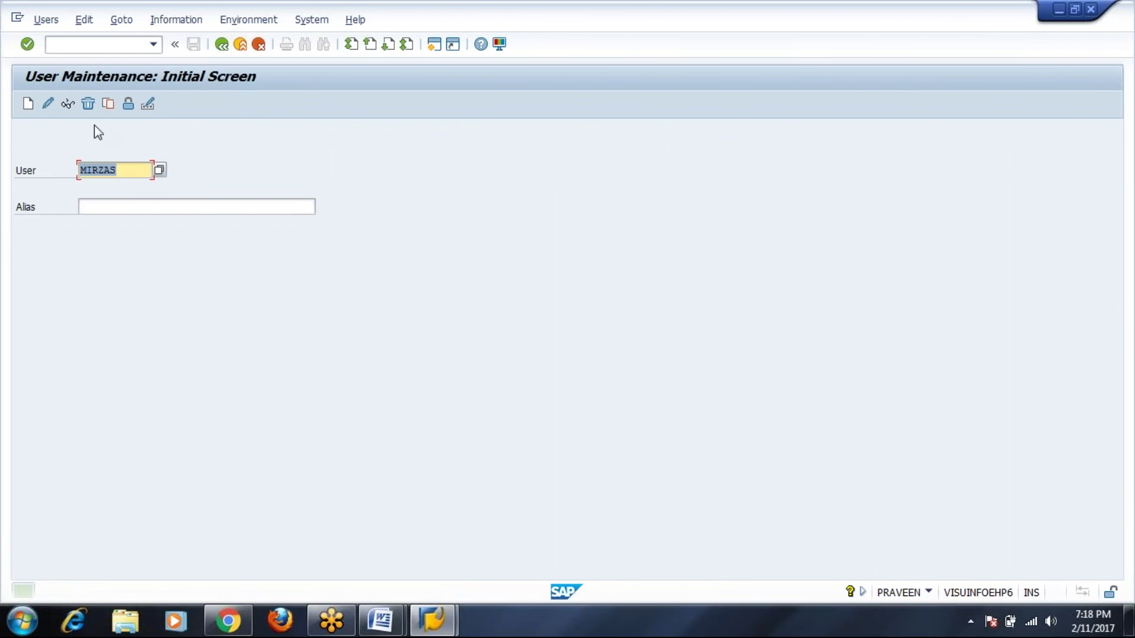
left_click(67, 104)
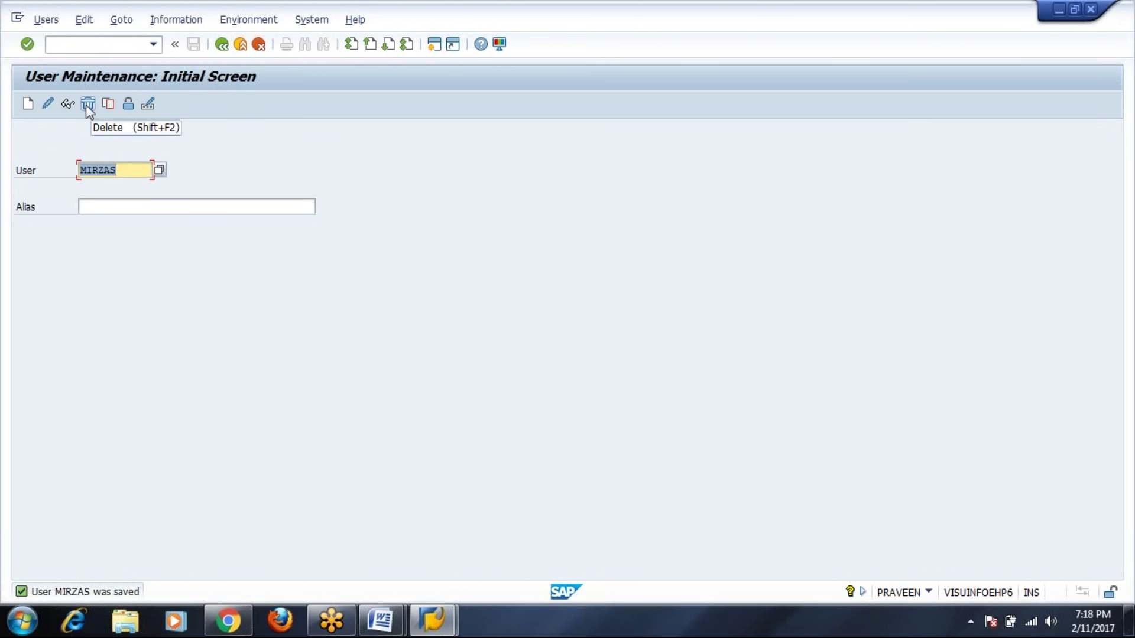
left_click(86, 105)
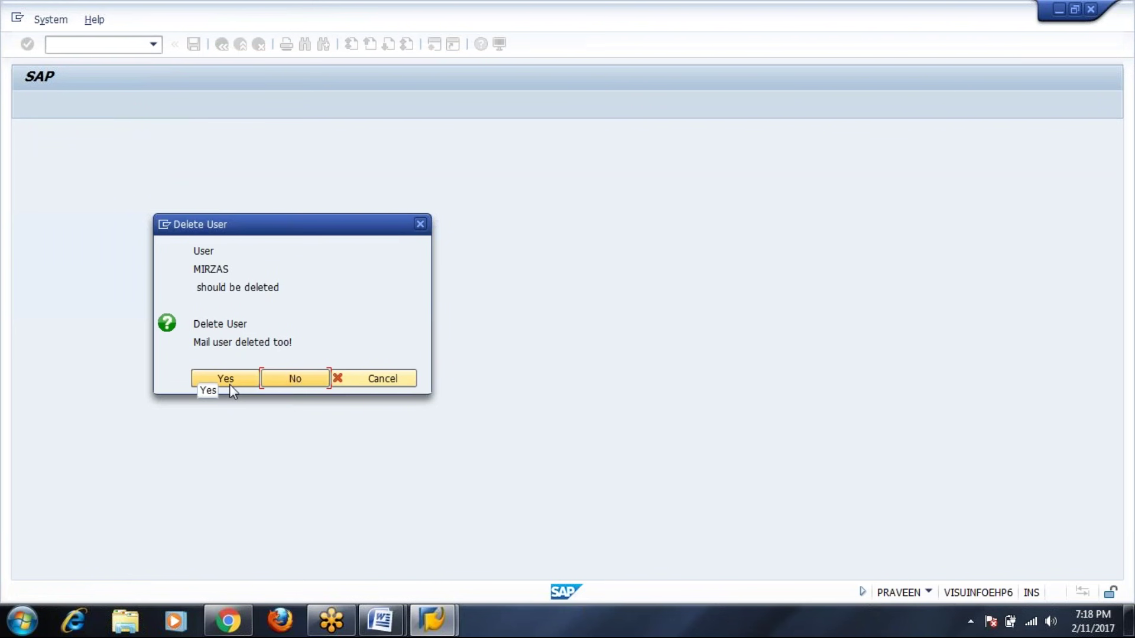
left_click(300, 385)
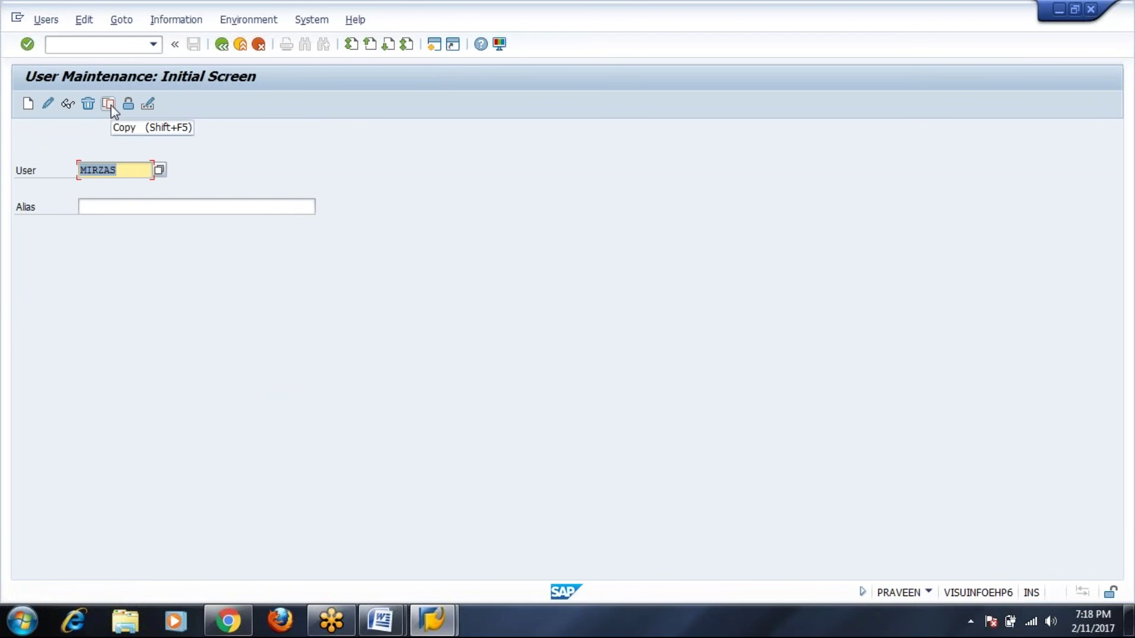
Copy user MIRZAS to a new user MIRZAS1 with all parts except Address
left_click(121, 170)
left_click(108, 104)
left_click(294, 326)
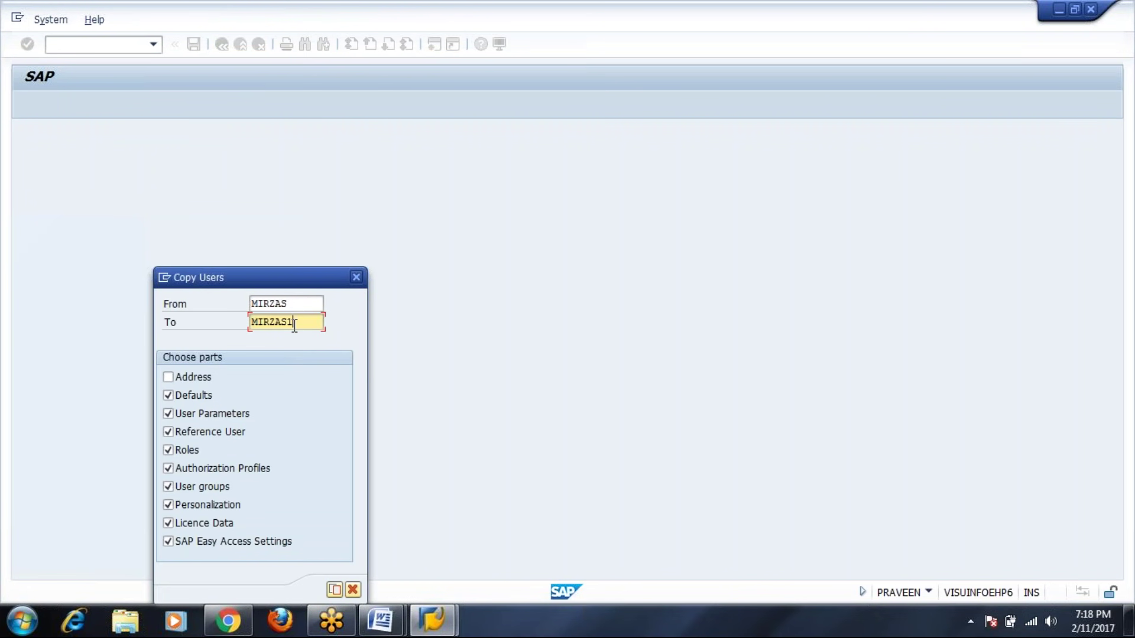
type("1")
left_click(335, 589)
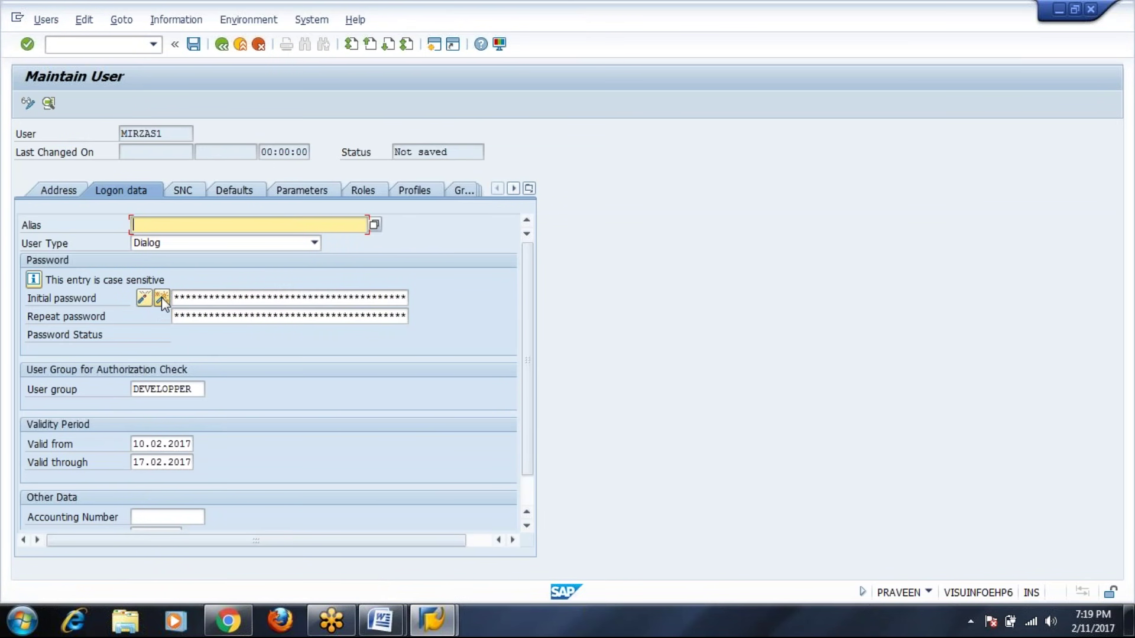
left_click(161, 297)
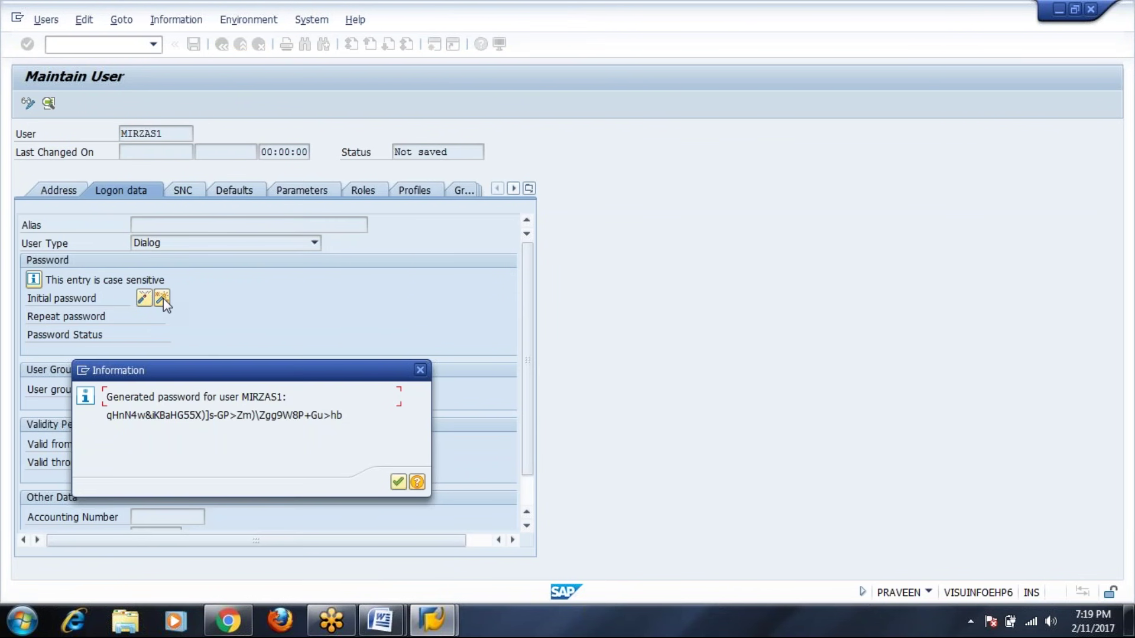
left_click(398, 482)
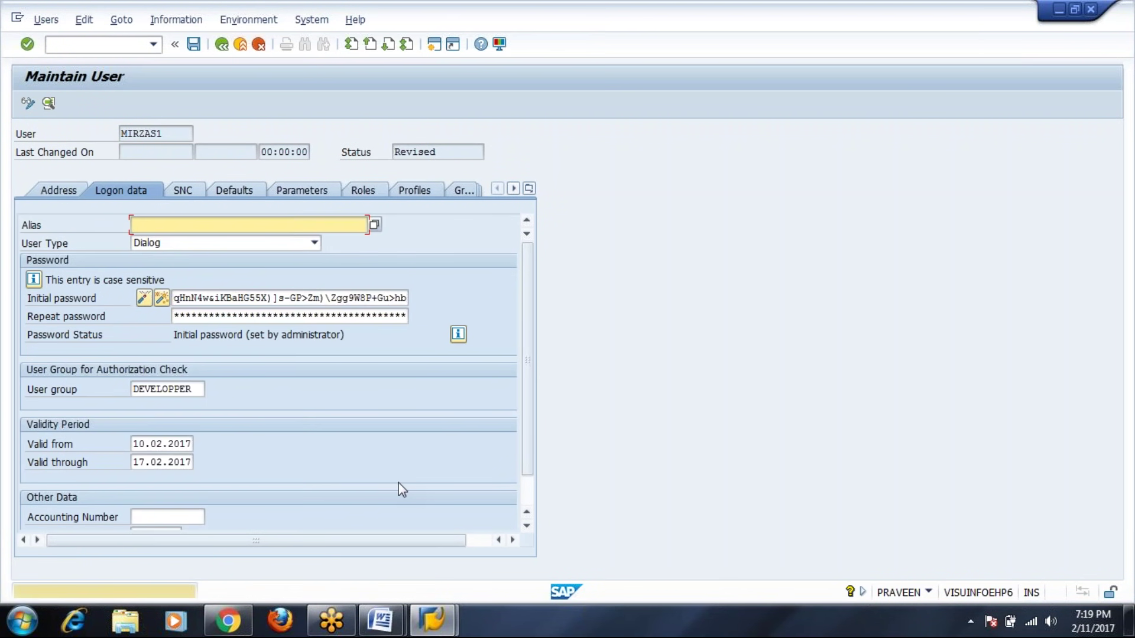
left_click(58, 189)
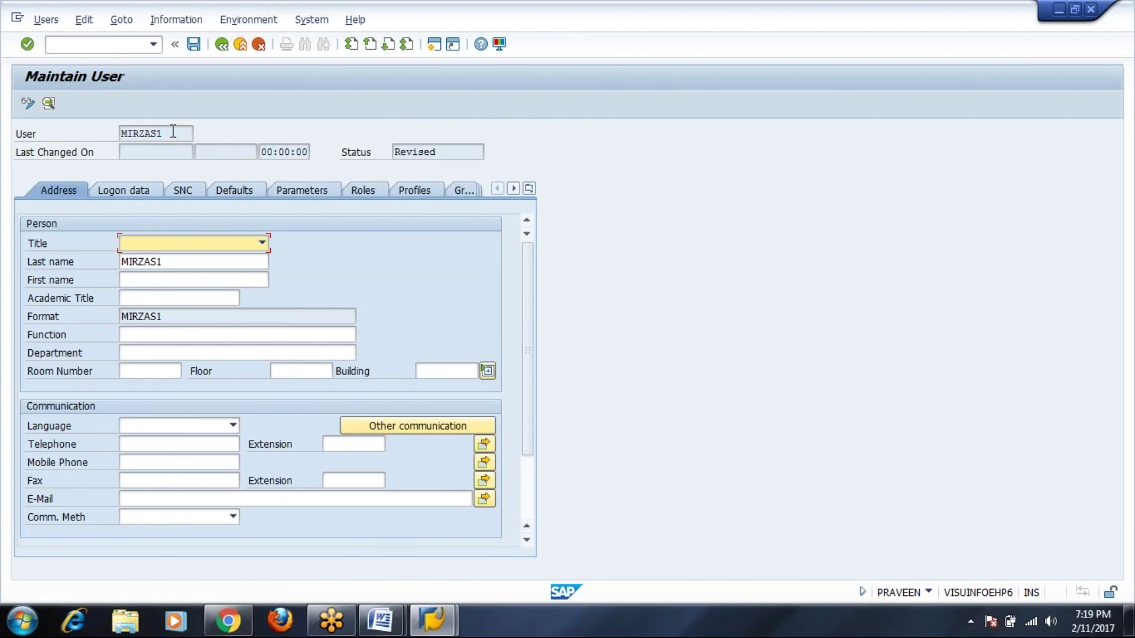
left_click(193, 45)
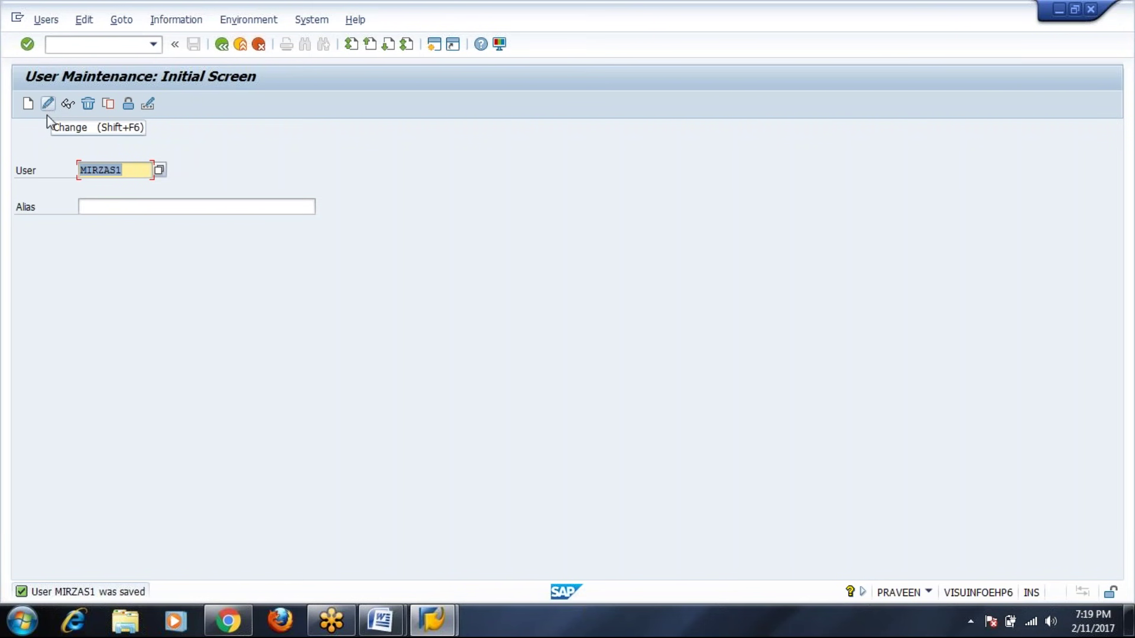
left_click(127, 106)
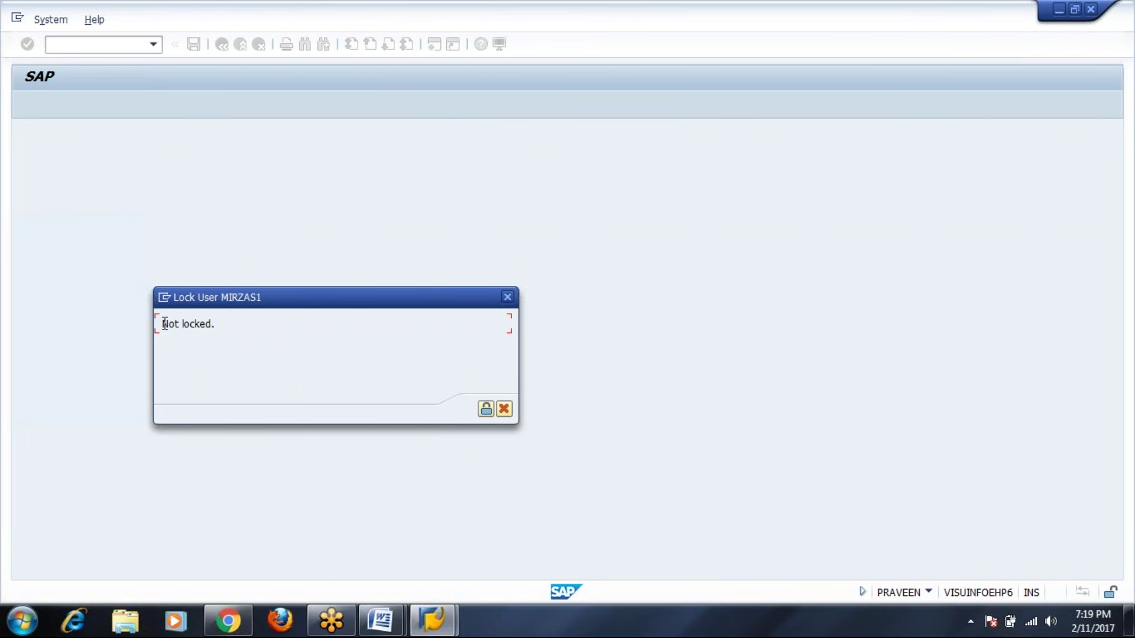
left_click_drag(159, 324, 222, 324)
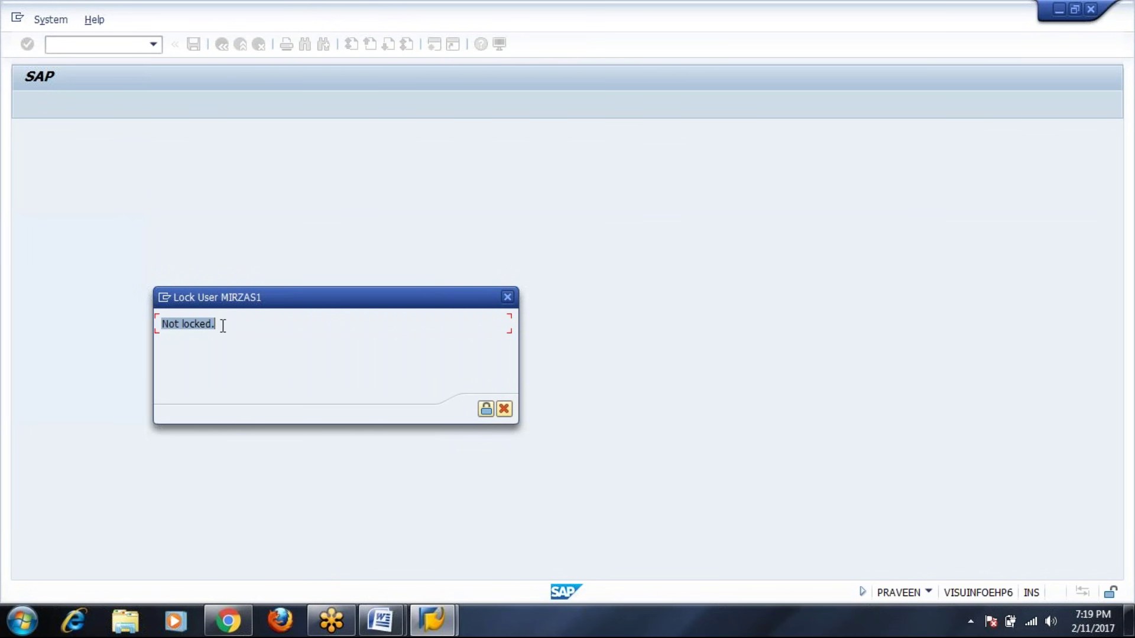
left_click(485, 410)
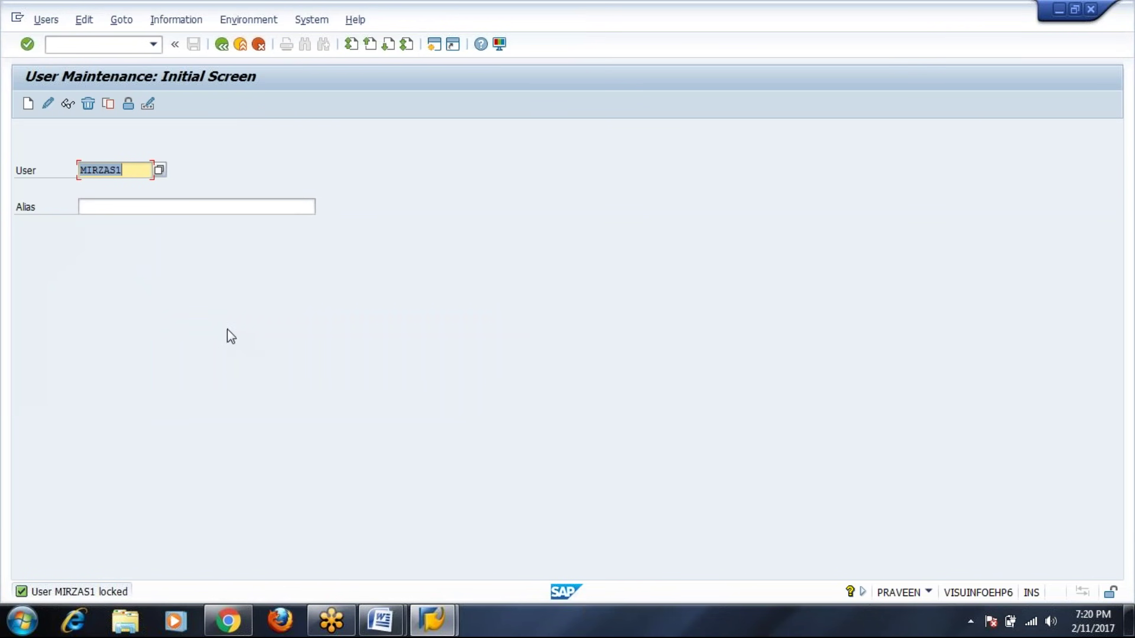
left_click(68, 106)
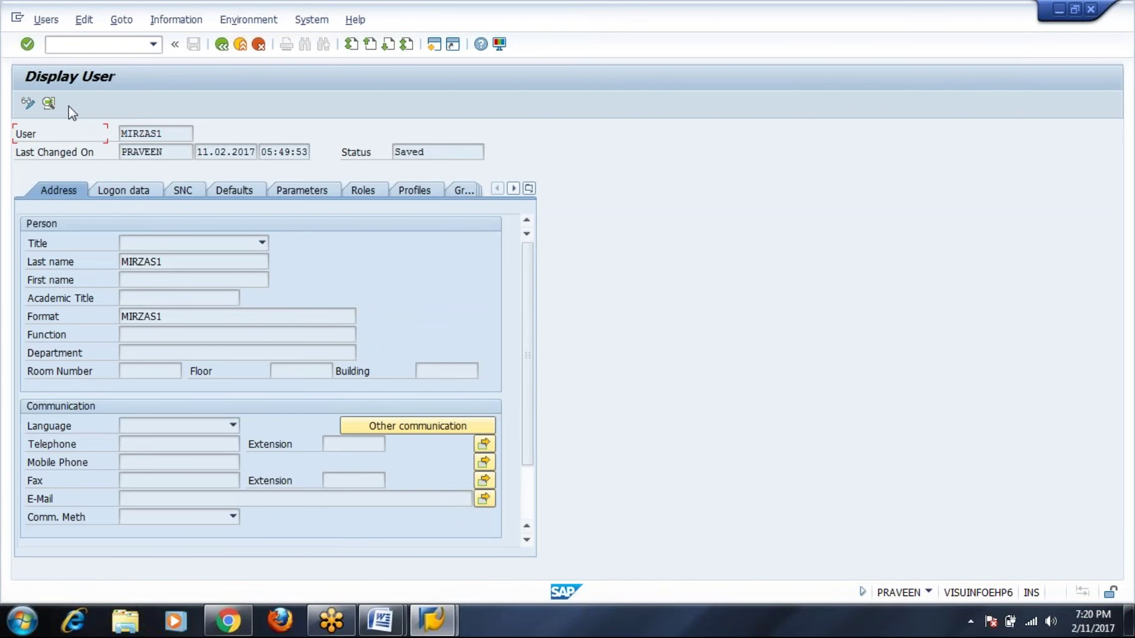
left_click(123, 192)
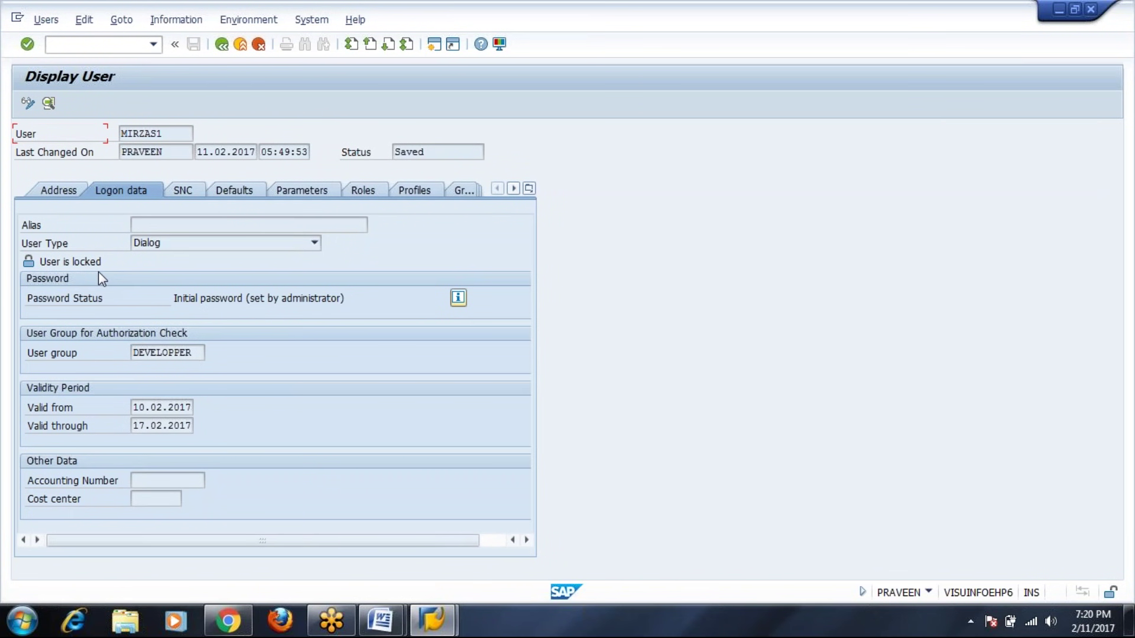
left_click(223, 45)
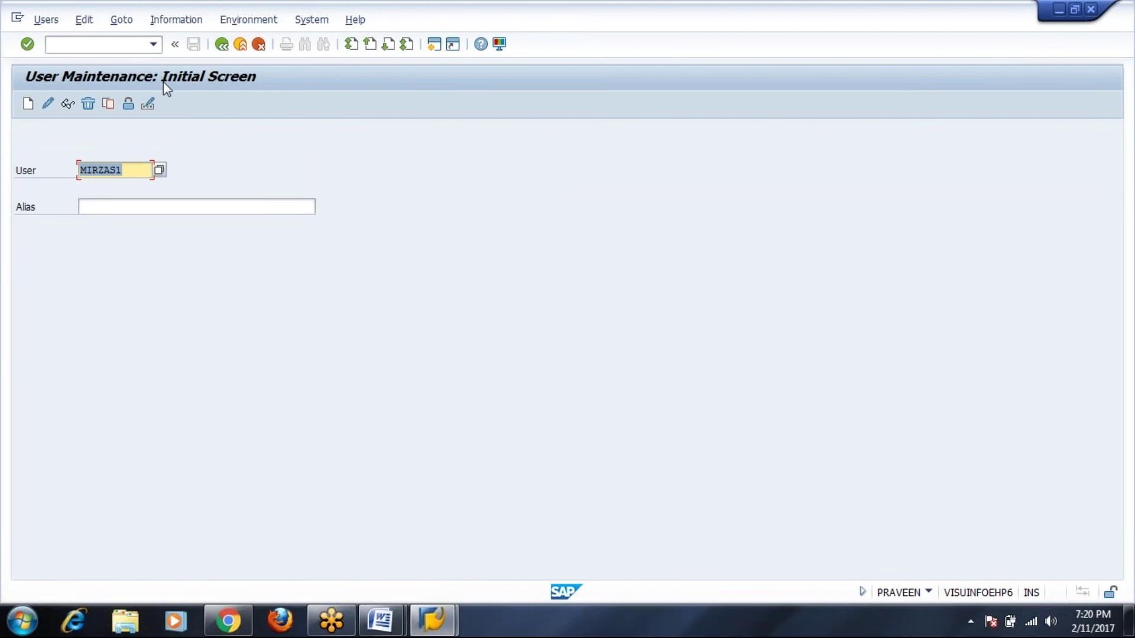
left_click(128, 104)
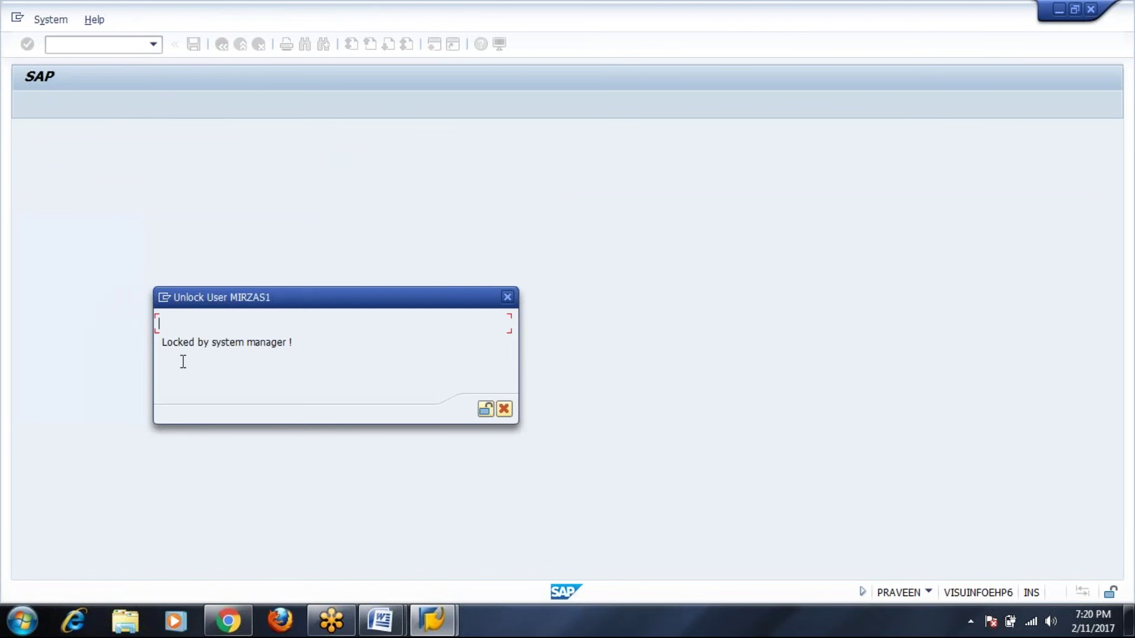
left_click_drag(165, 341, 294, 346)
left_click(282, 360)
left_click(485, 411)
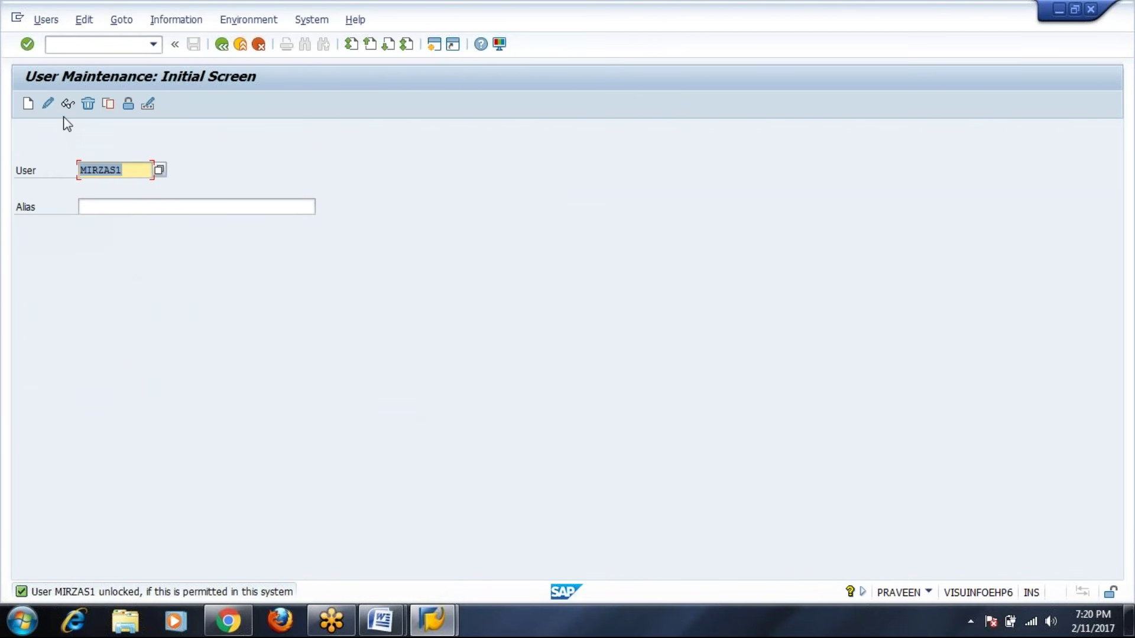
left_click(68, 106)
left_click(112, 191)
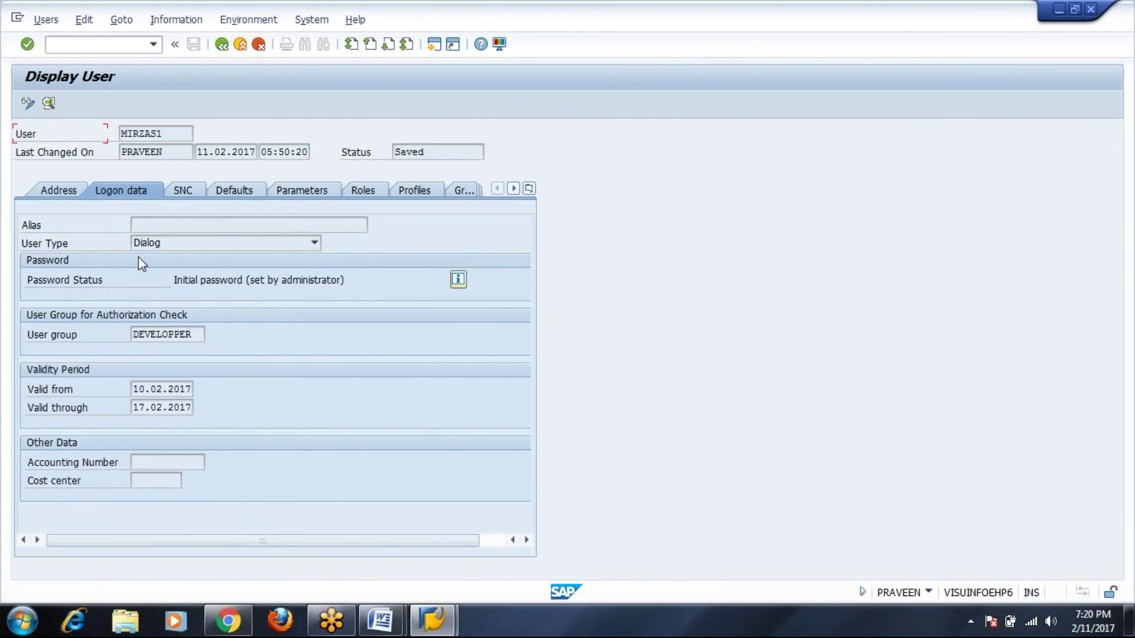
left_click(222, 45)
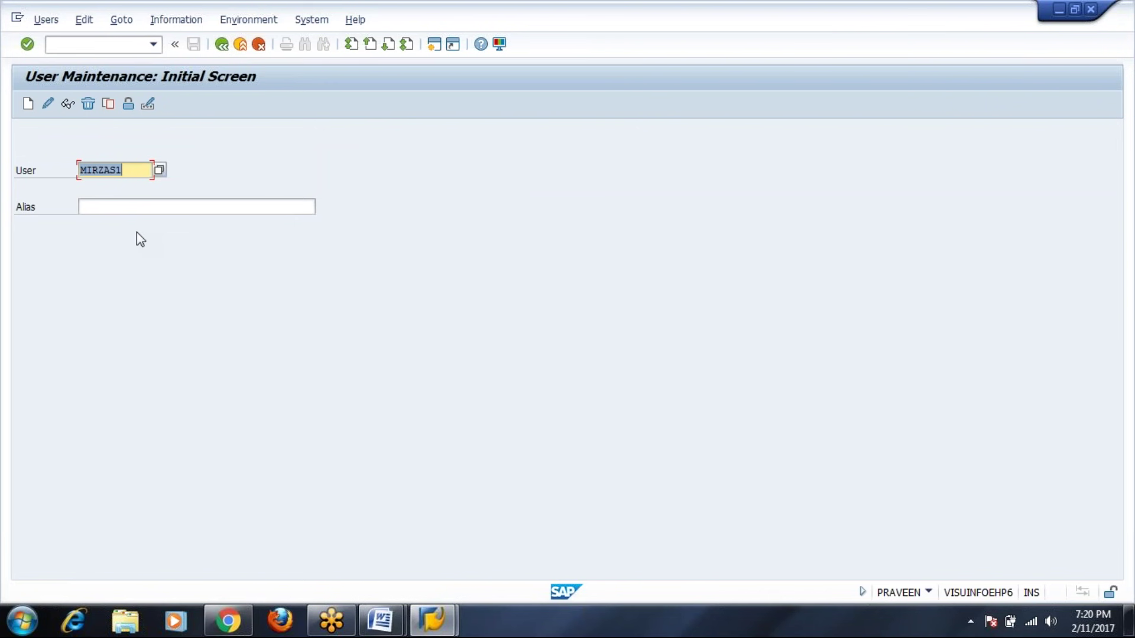
left_click(68, 104)
left_click(118, 195)
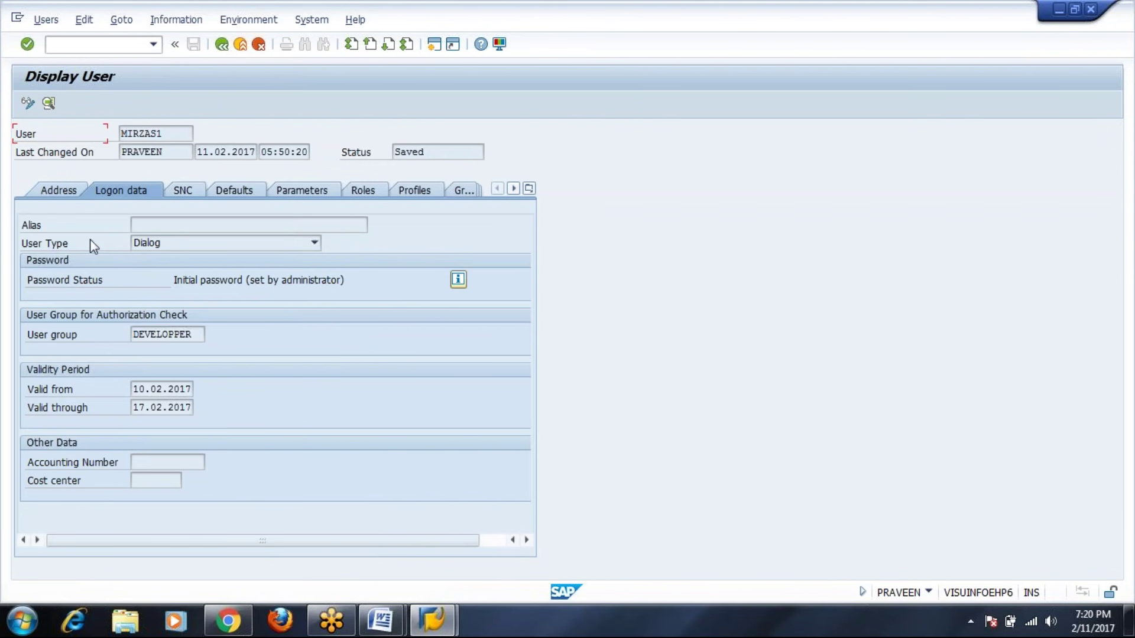
left_click(221, 44)
left_click(128, 105)
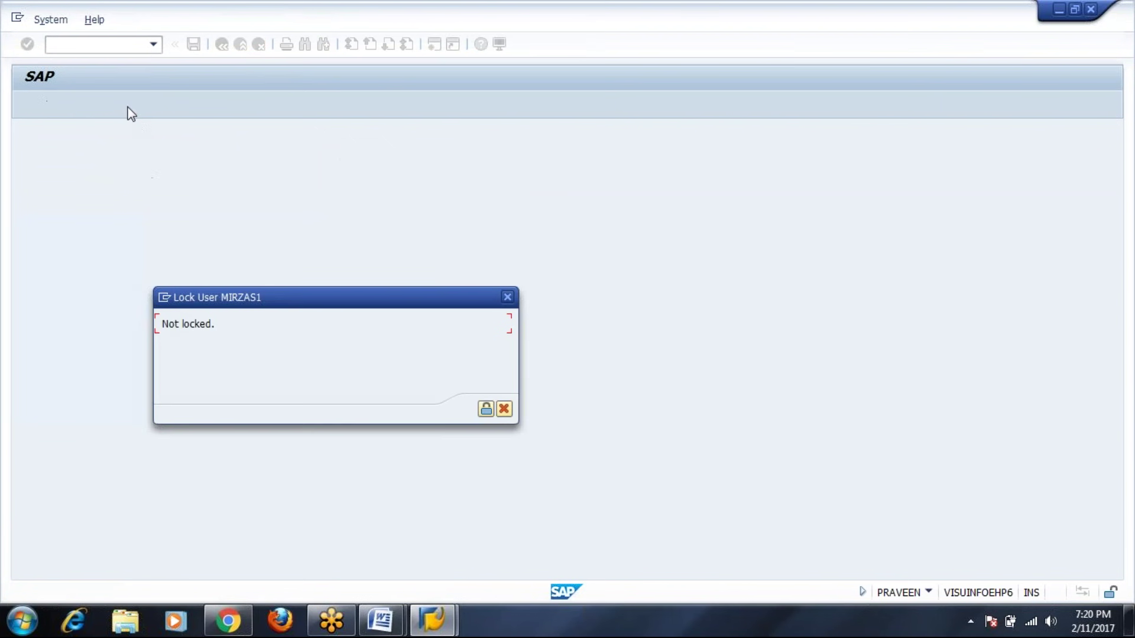
left_click_drag(162, 324, 226, 325)
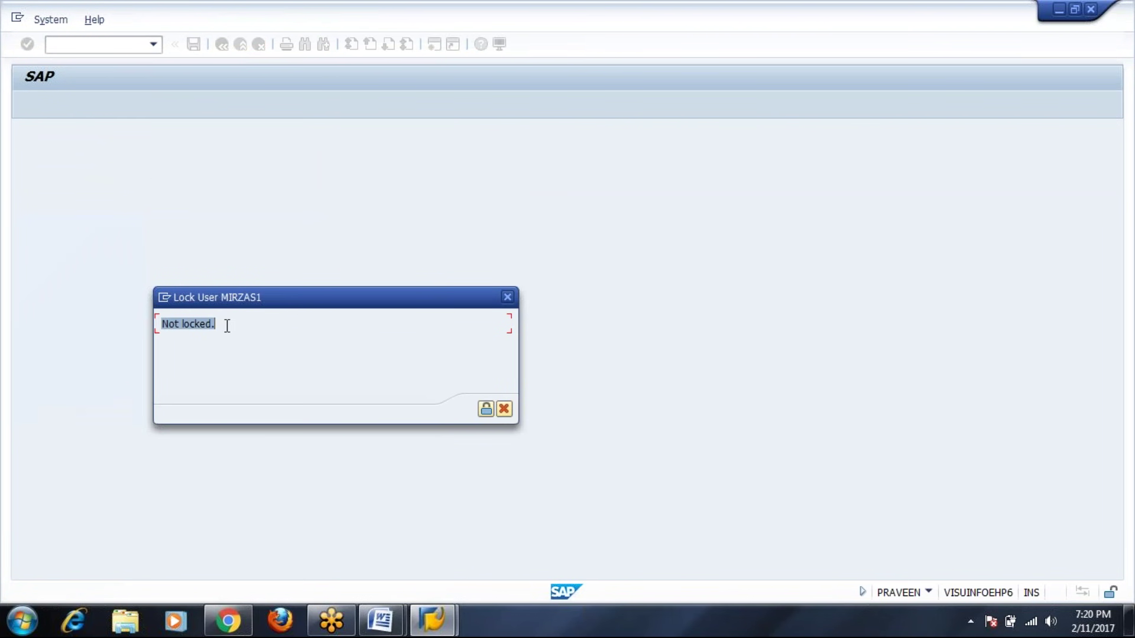
left_click(229, 363)
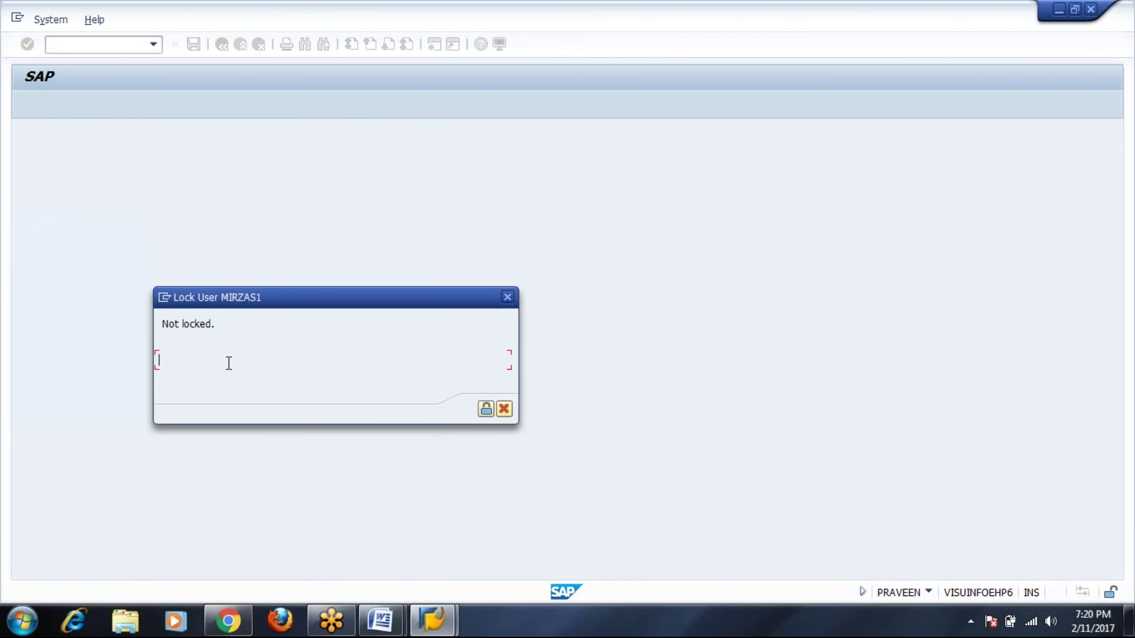
left_click(504, 409)
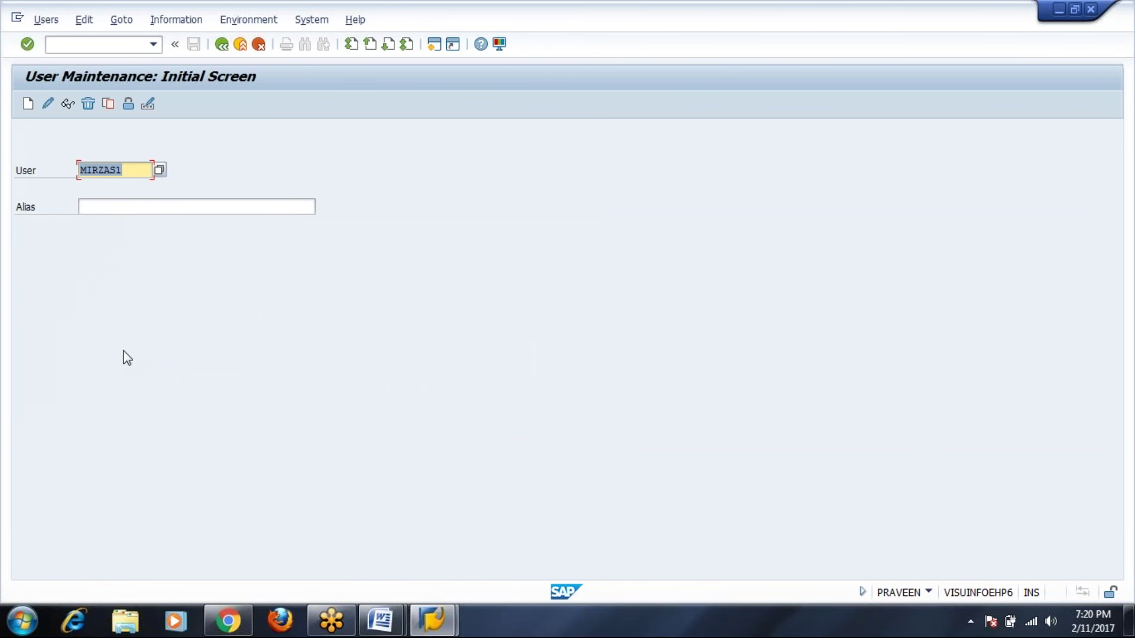
left_click(143, 172)
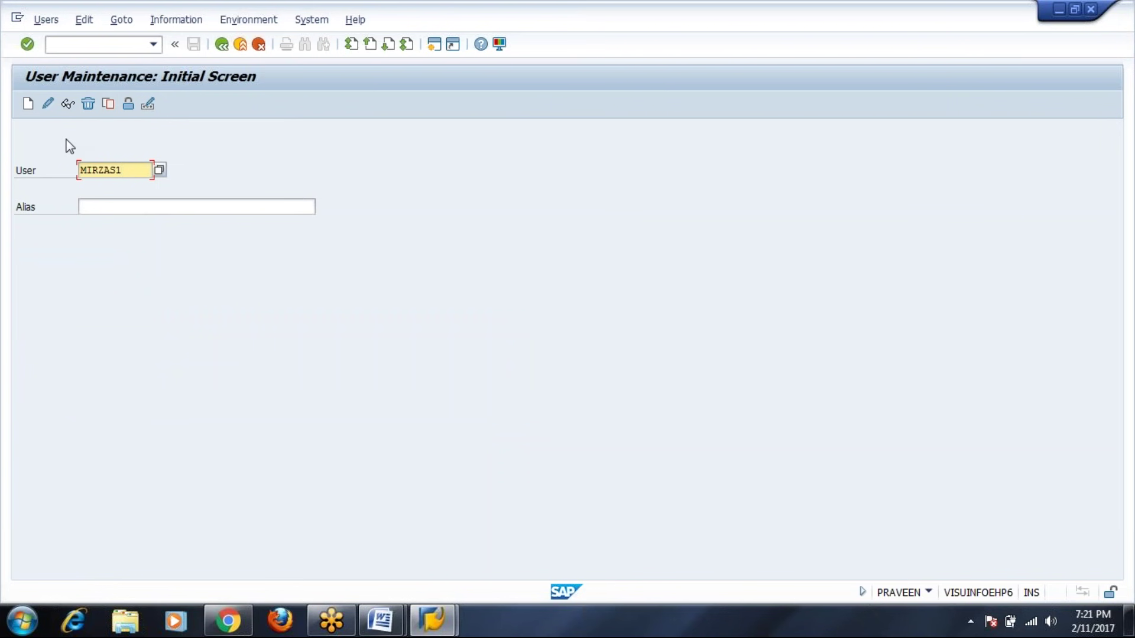
left_click(48, 104)
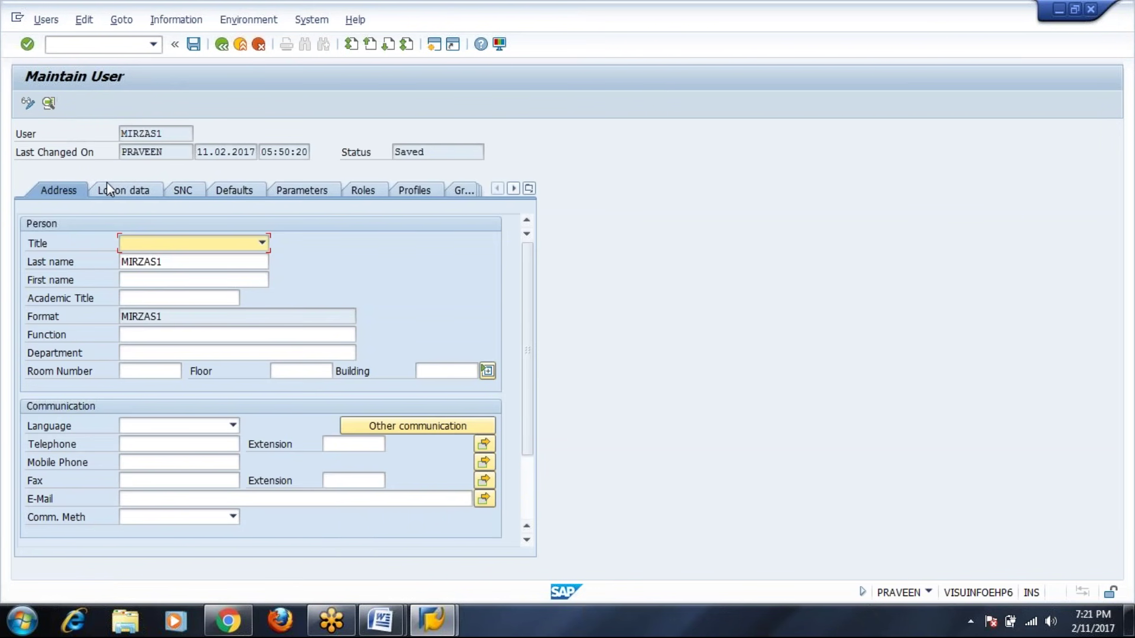
left_click(112, 190)
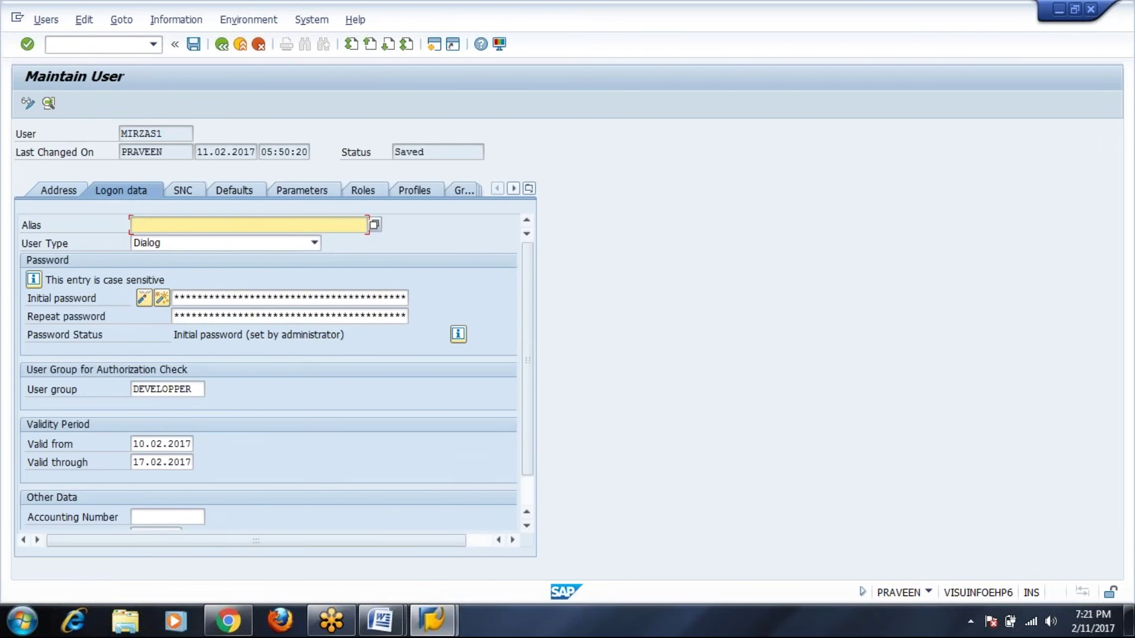
left_click(194, 299)
left_click(188, 316)
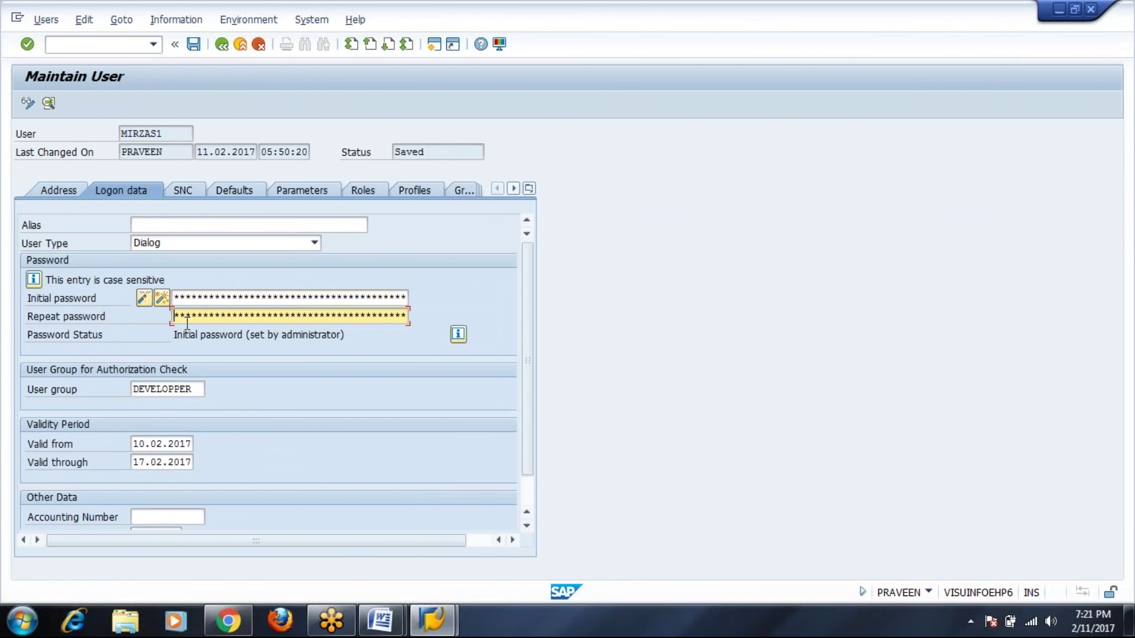
left_click(188, 292)
left_click(186, 315)
left_click(188, 293)
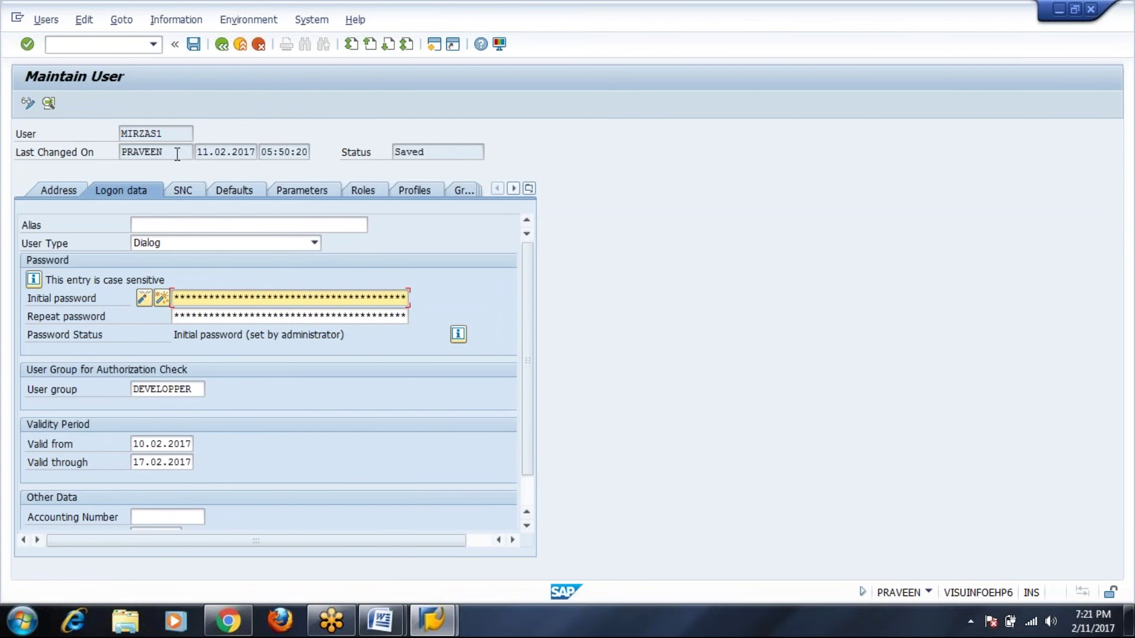
left_click(195, 46)
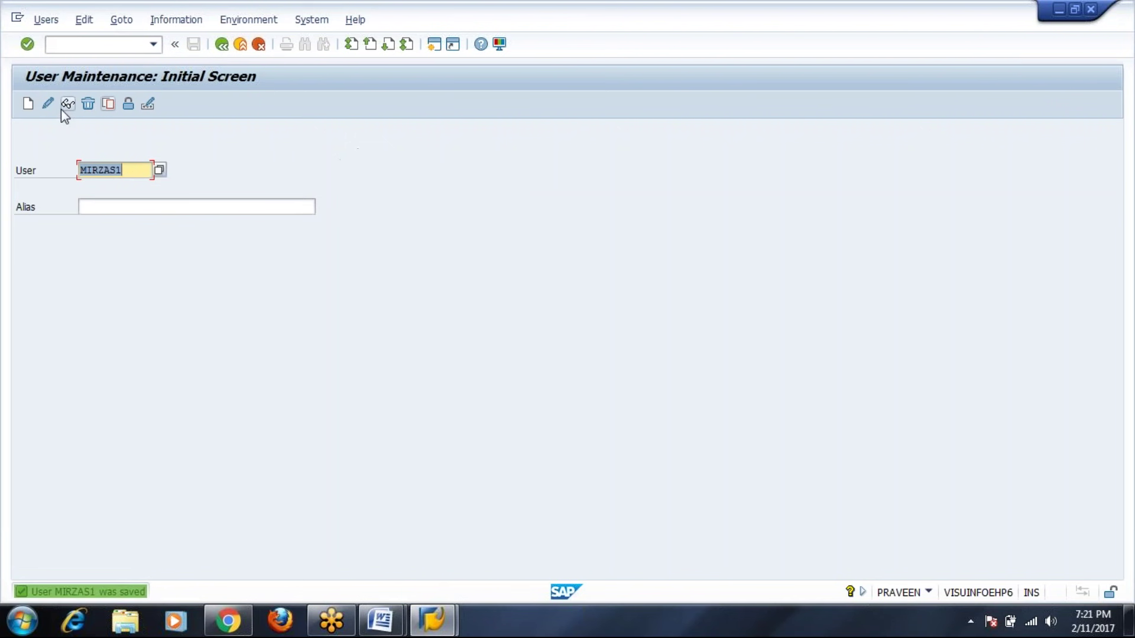
left_click(149, 104)
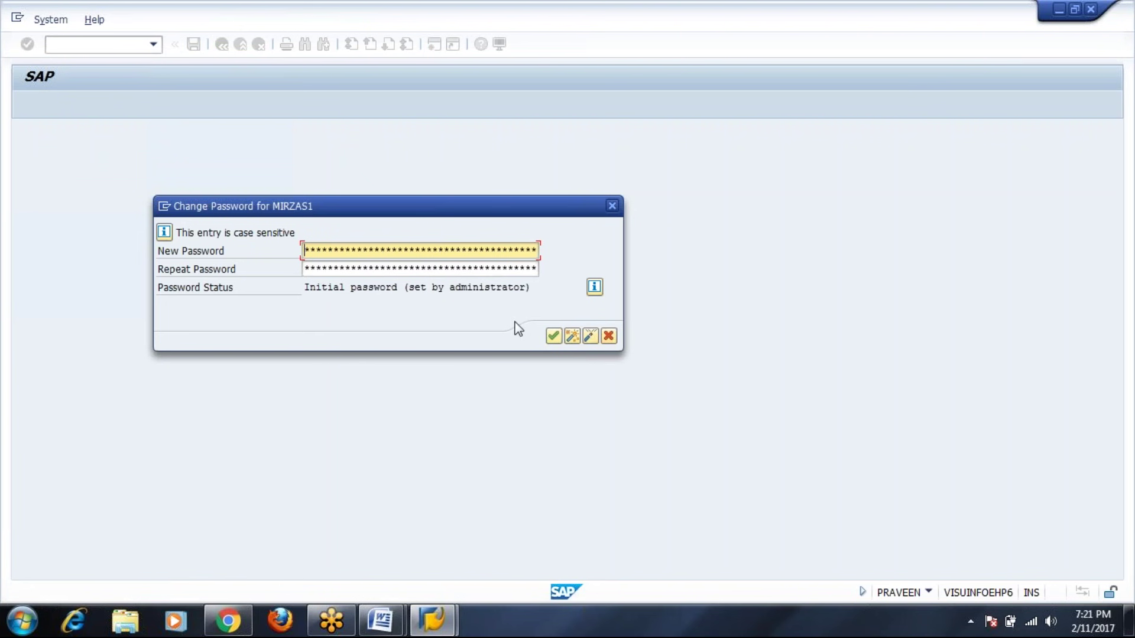
left_click(553, 337)
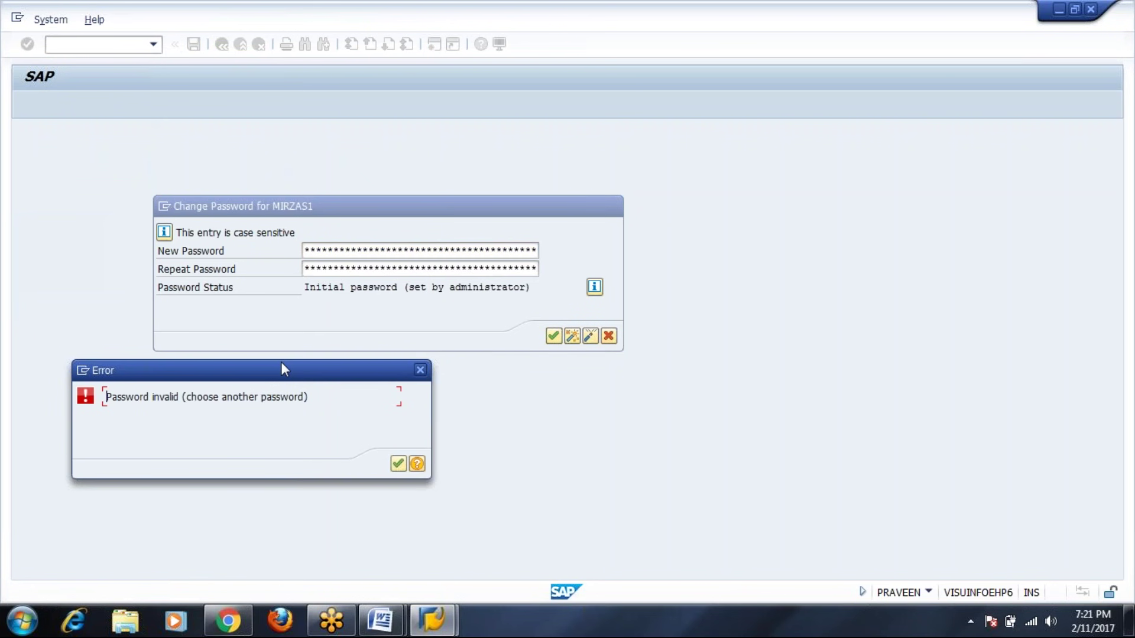
left_click(398, 464)
left_click(609, 336)
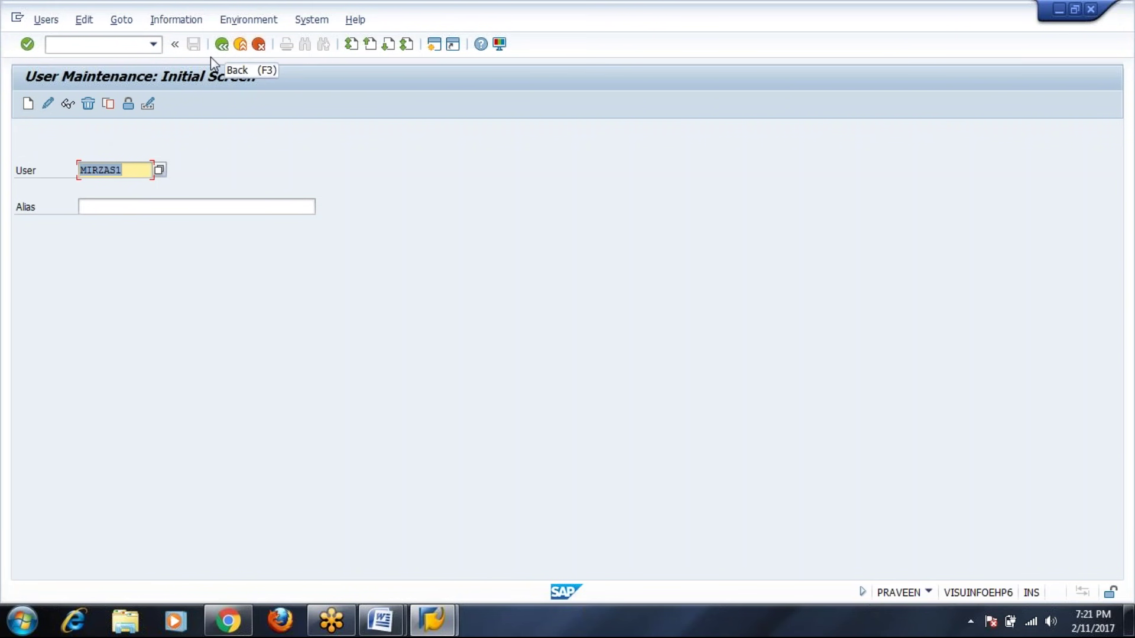
left_click(68, 105)
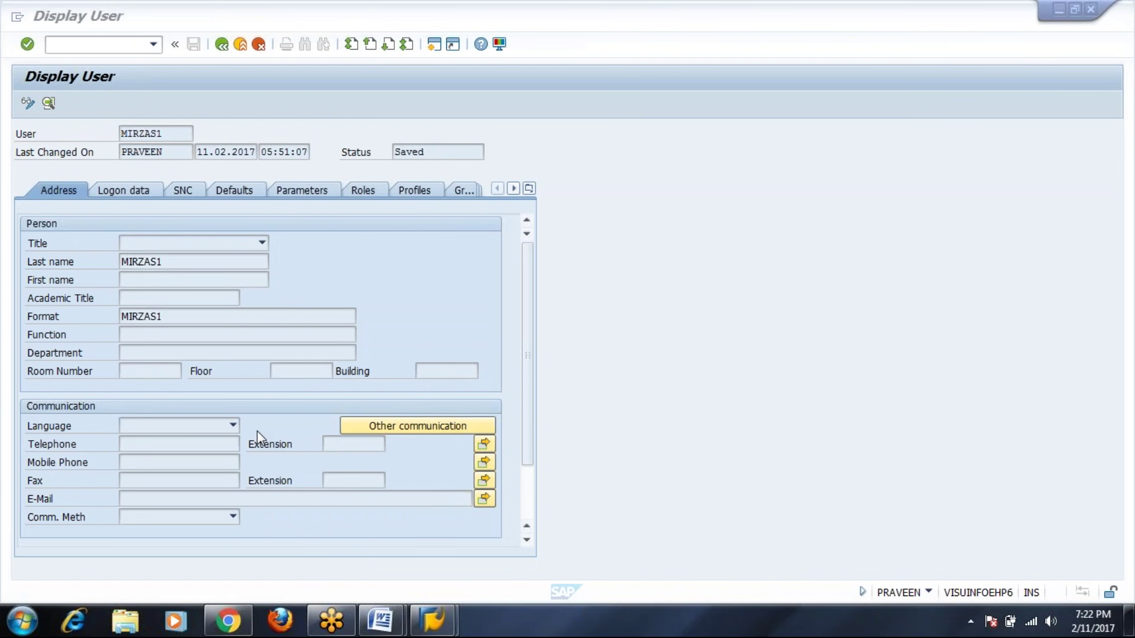
left_click(126, 197)
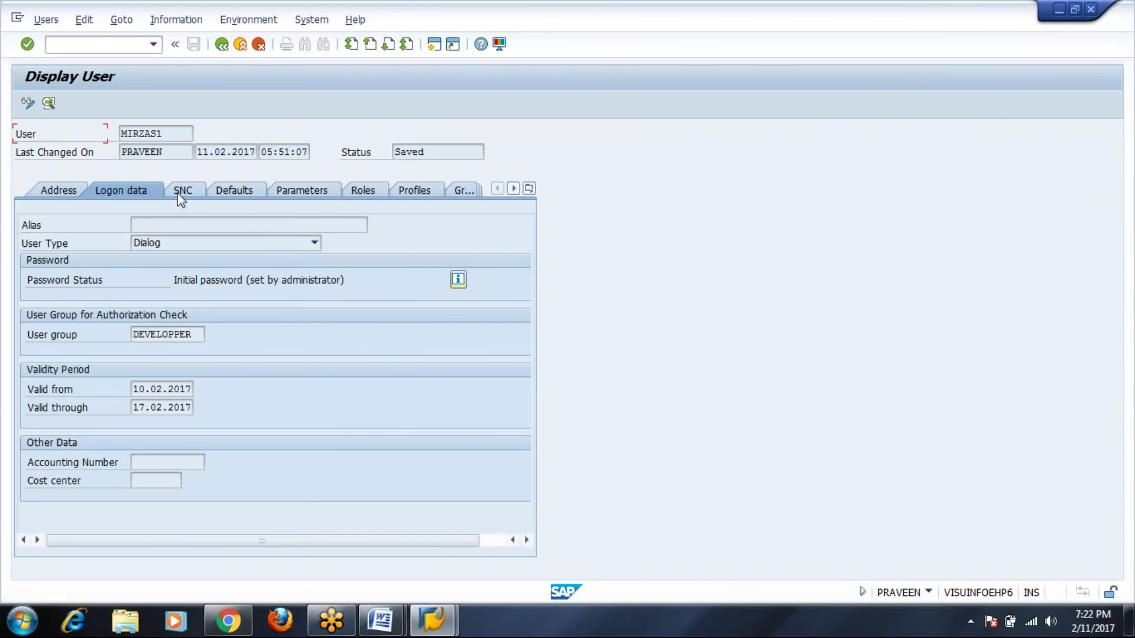
left_click(222, 45)
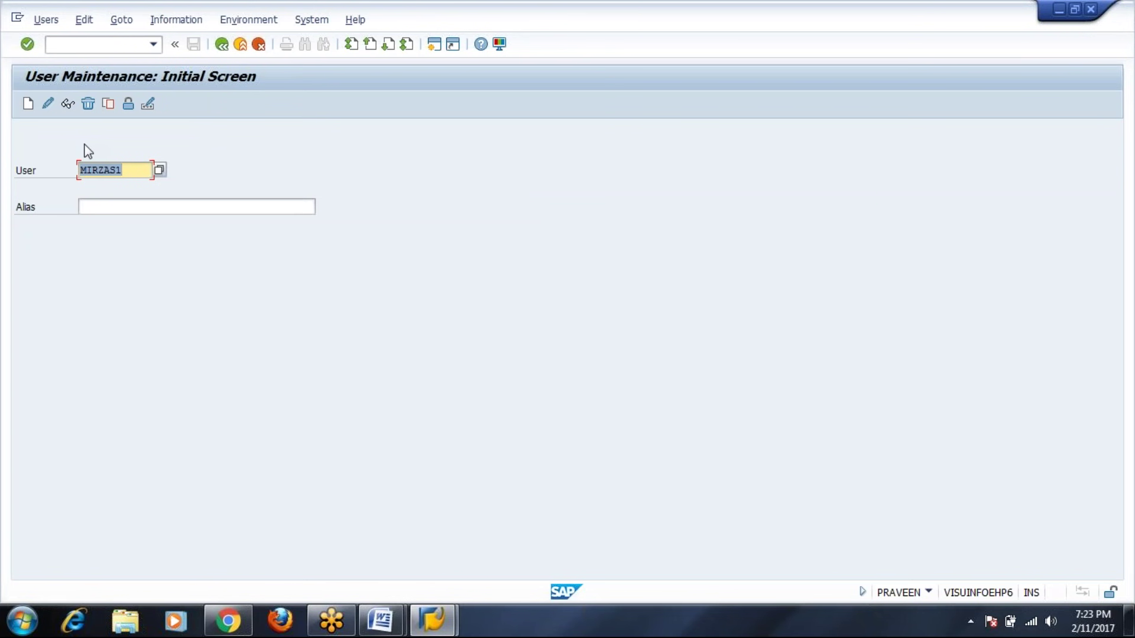
left_click(47, 104)
left_click(122, 190)
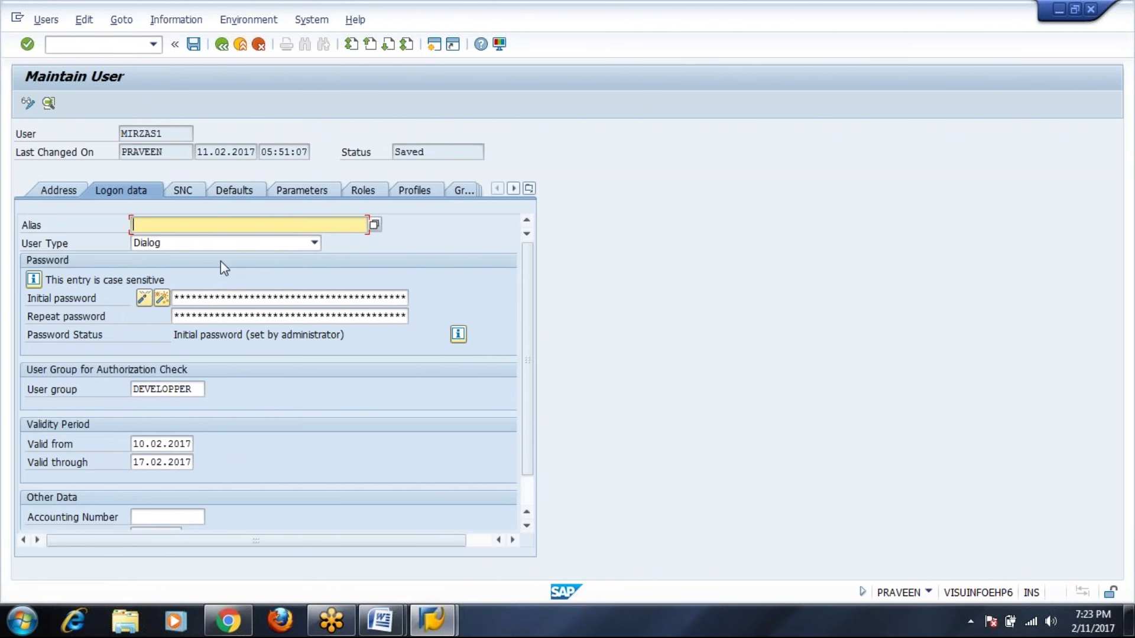
left_click(315, 243)
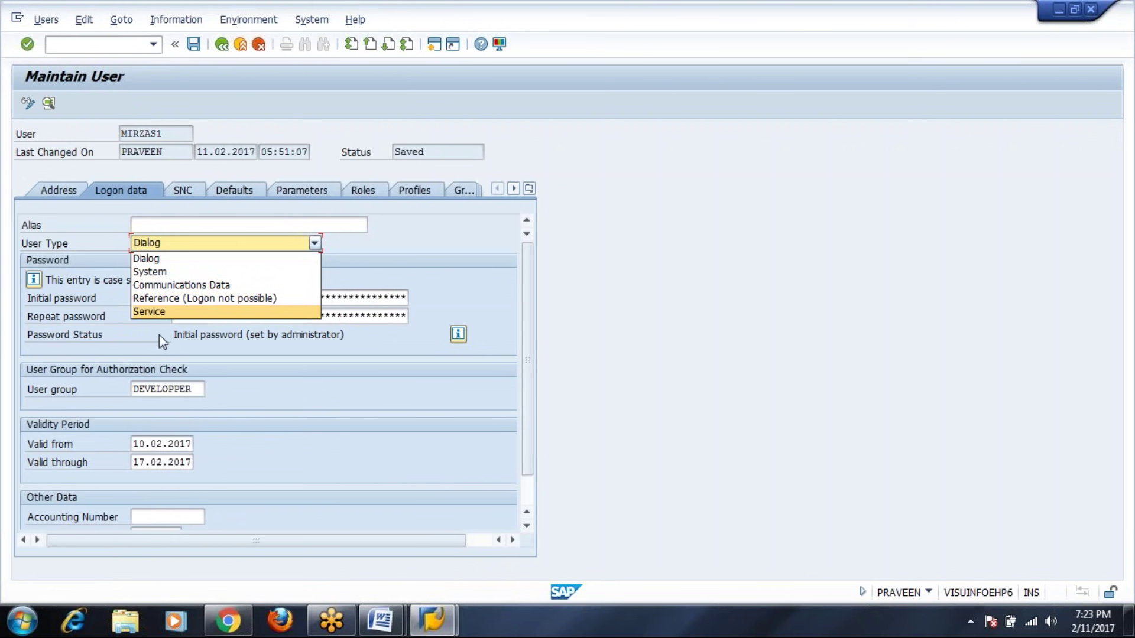
left_click(260, 171)
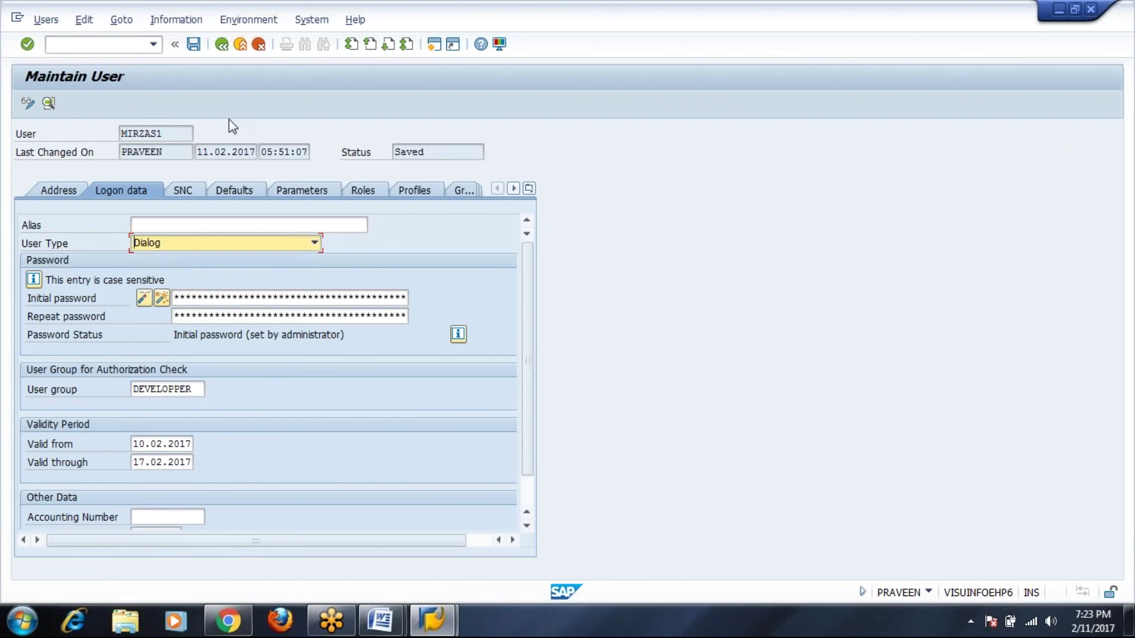
left_click(194, 42)
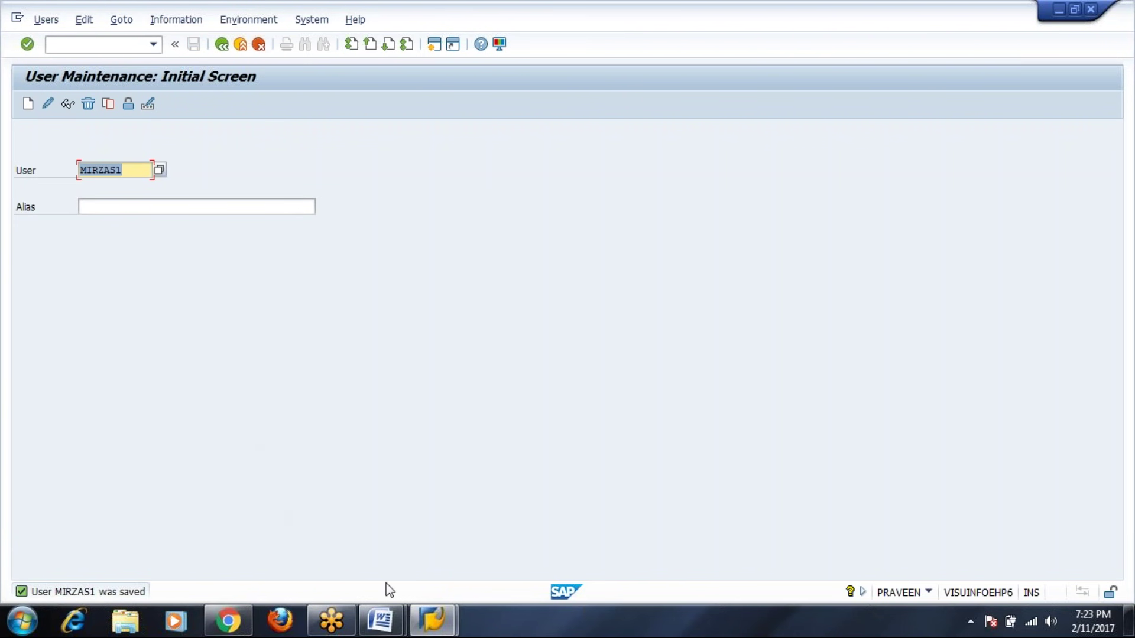
Switch to the User Administration document in Word and delete the blank lines above the Change Docs paragraph
mouse_move(380, 621)
left_click(476, 532)
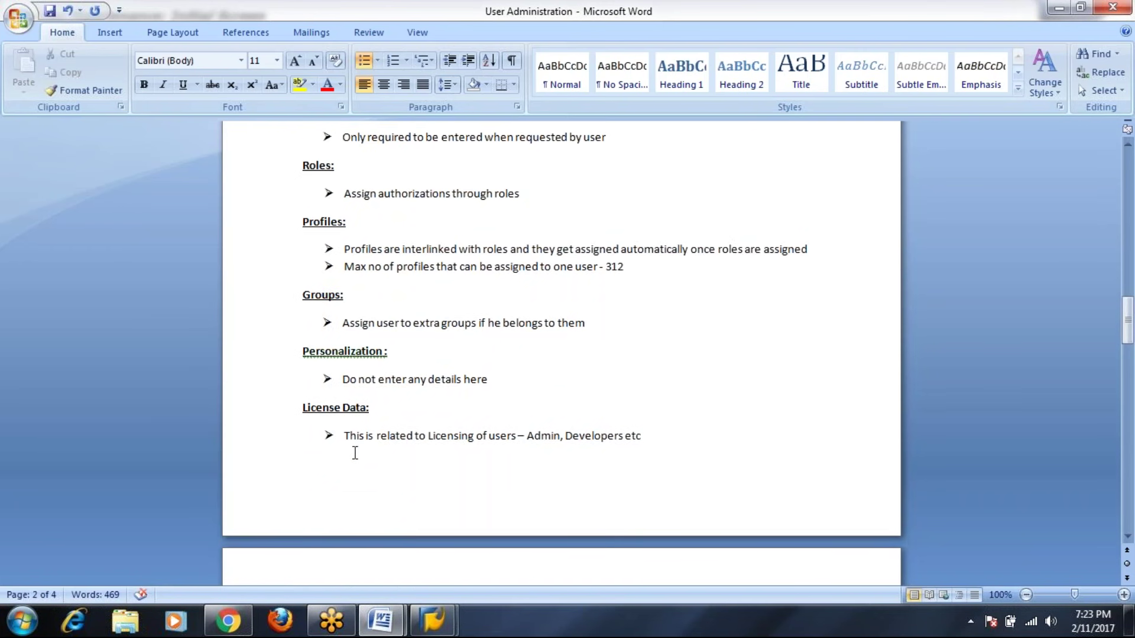
scroll(369, 415, "down", 12)
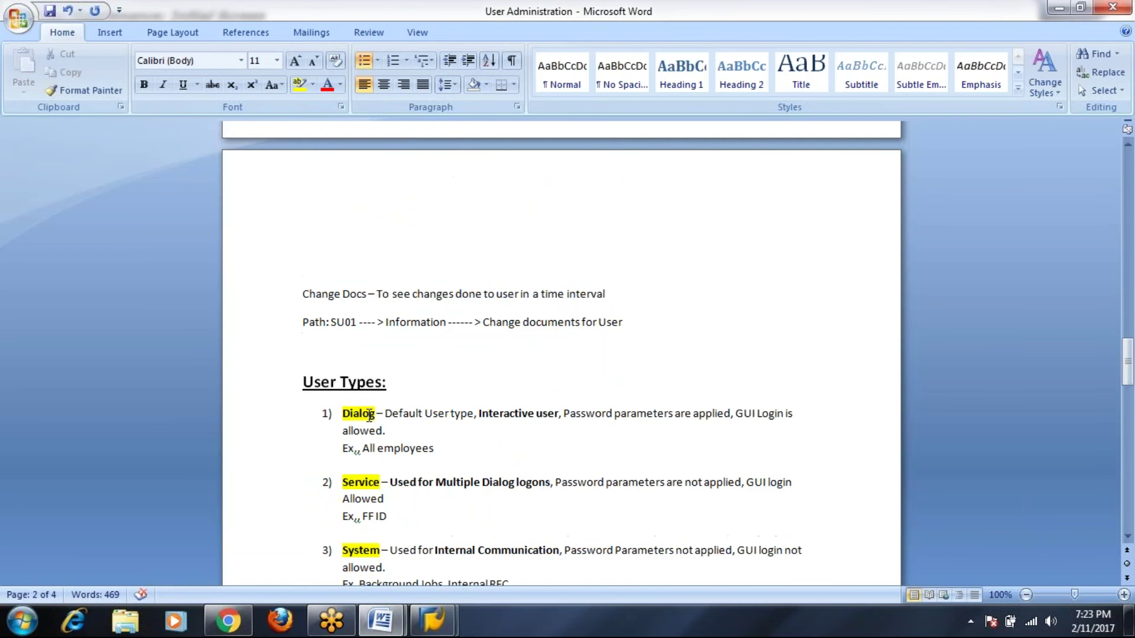
scroll(324, 319, "up", 3)
left_click(307, 317)
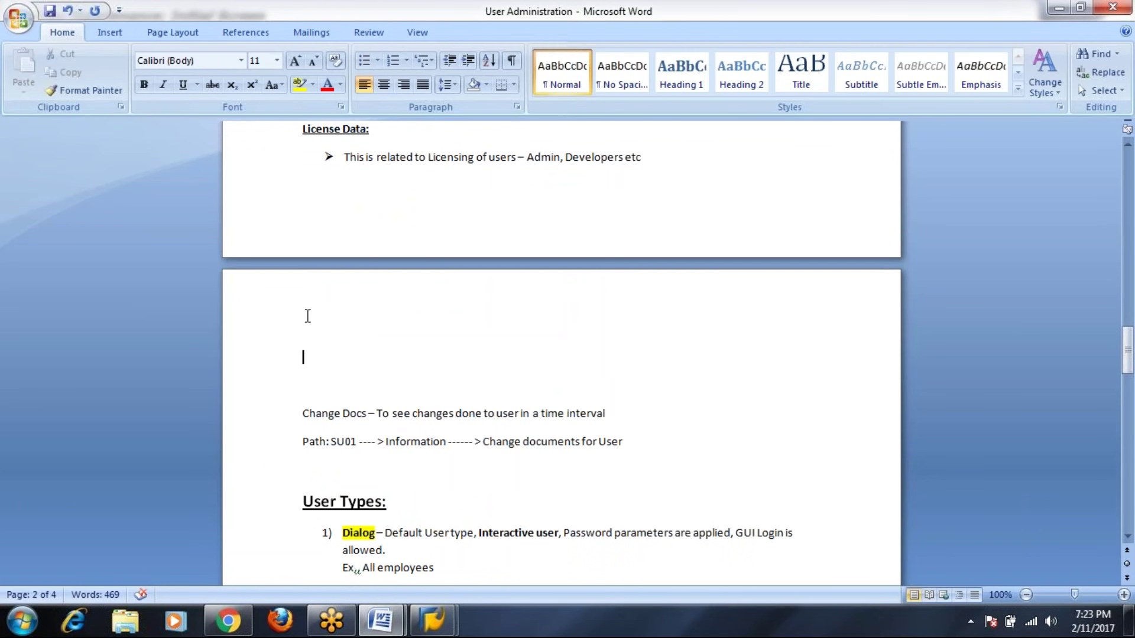
key("Delete")
key("Delete")
key("Delete")
key("Delete")
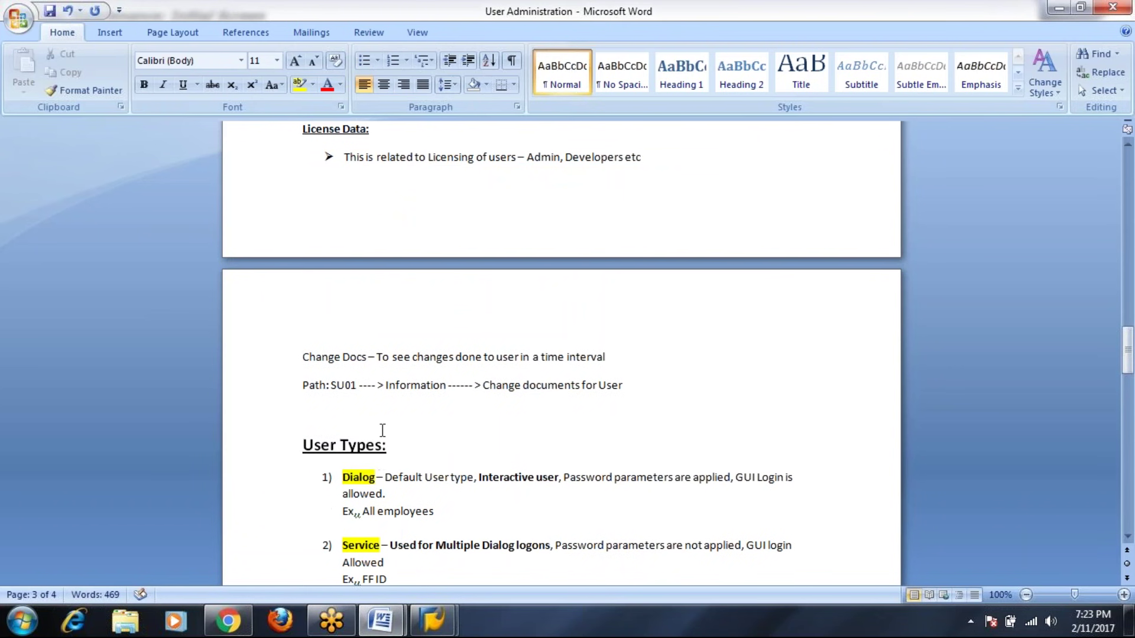
Read the User Types section, marking the Dialog entry's text on default type, password parameters and GUI login
scroll(342, 380, "down", 2)
left_click_drag(302, 365, 449, 507)
scroll(484, 381, "down", 6)
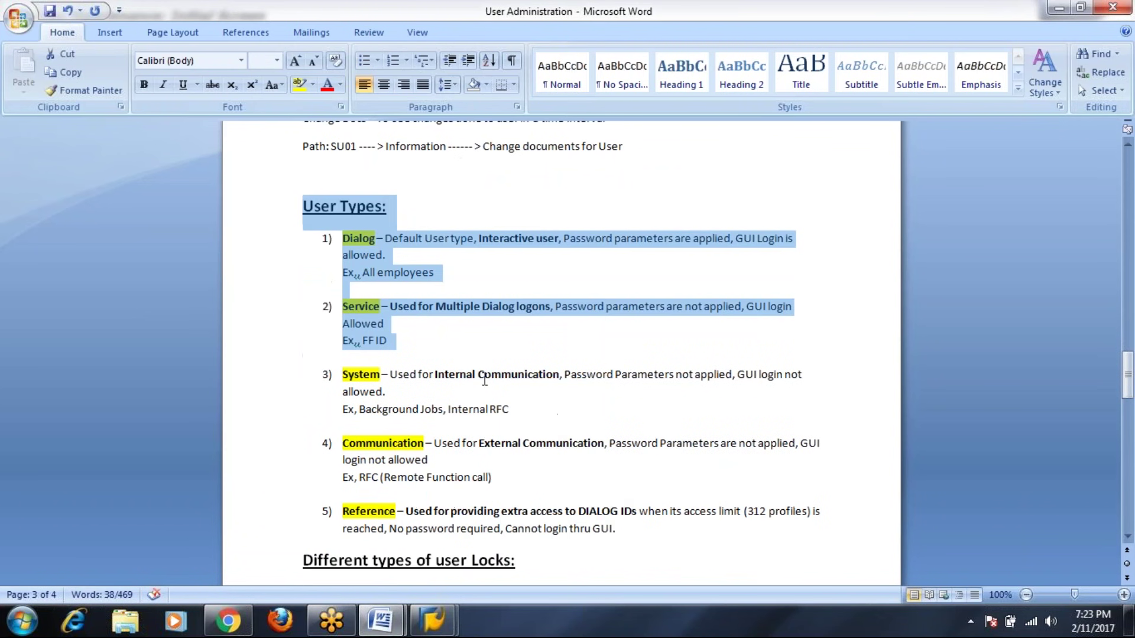
scroll(484, 381, "up", 4)
left_click(394, 321)
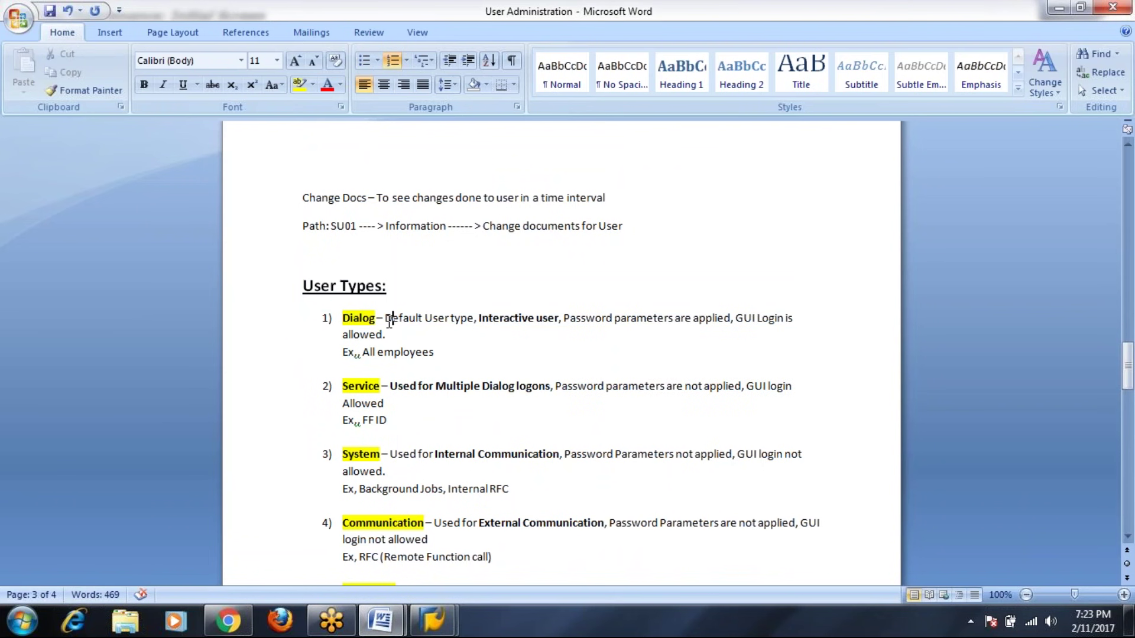
left_click_drag(385, 318, 461, 323)
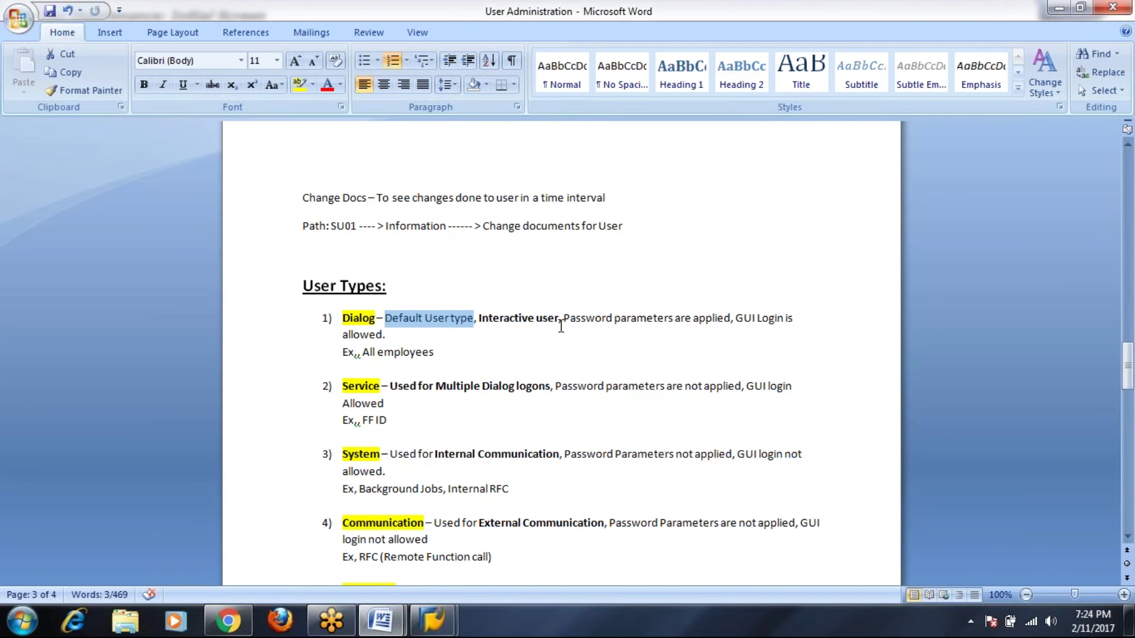
left_click_drag(564, 320, 719, 322)
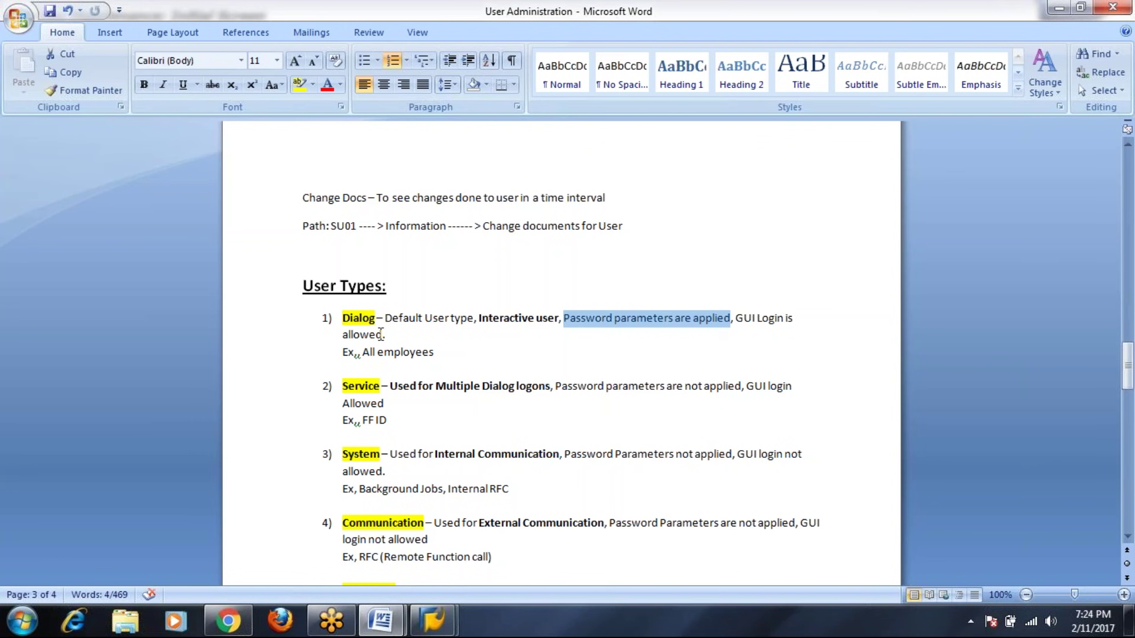
left_click(746, 318)
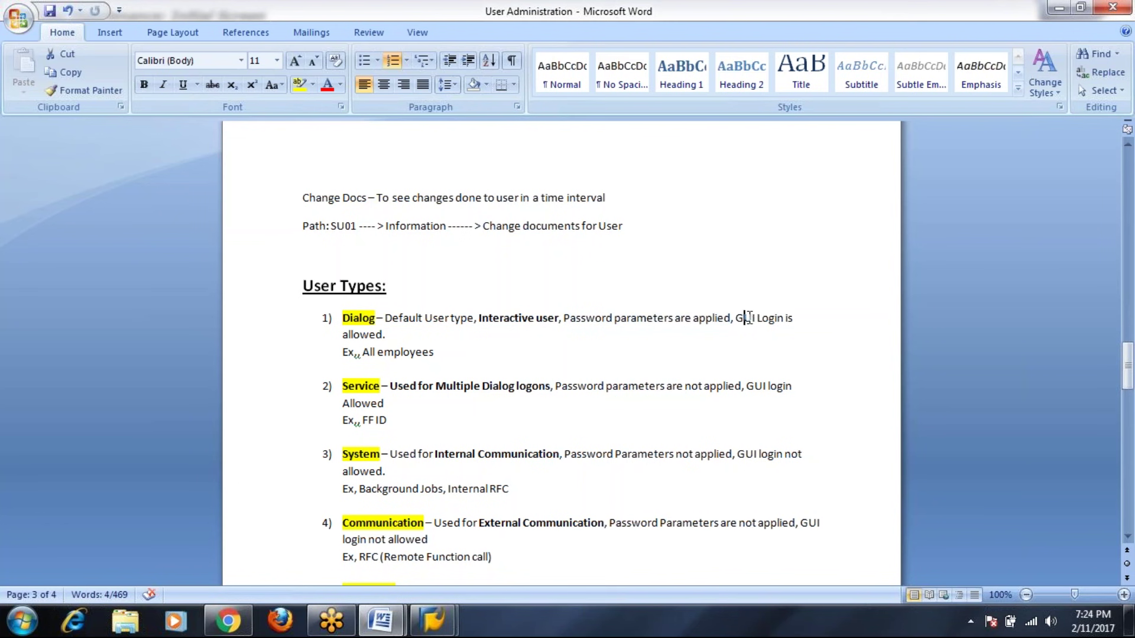
left_click_drag(747, 318, 797, 319)
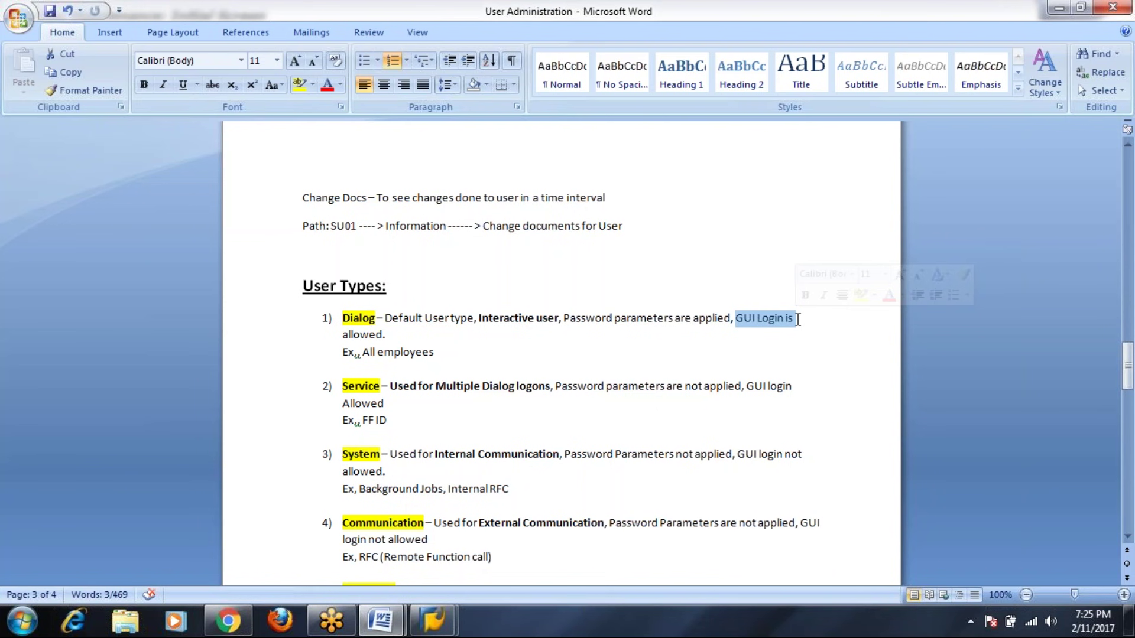
Switch to SAP Logon and start a logon to the BW system
left_click(438, 619)
left_click(338, 541)
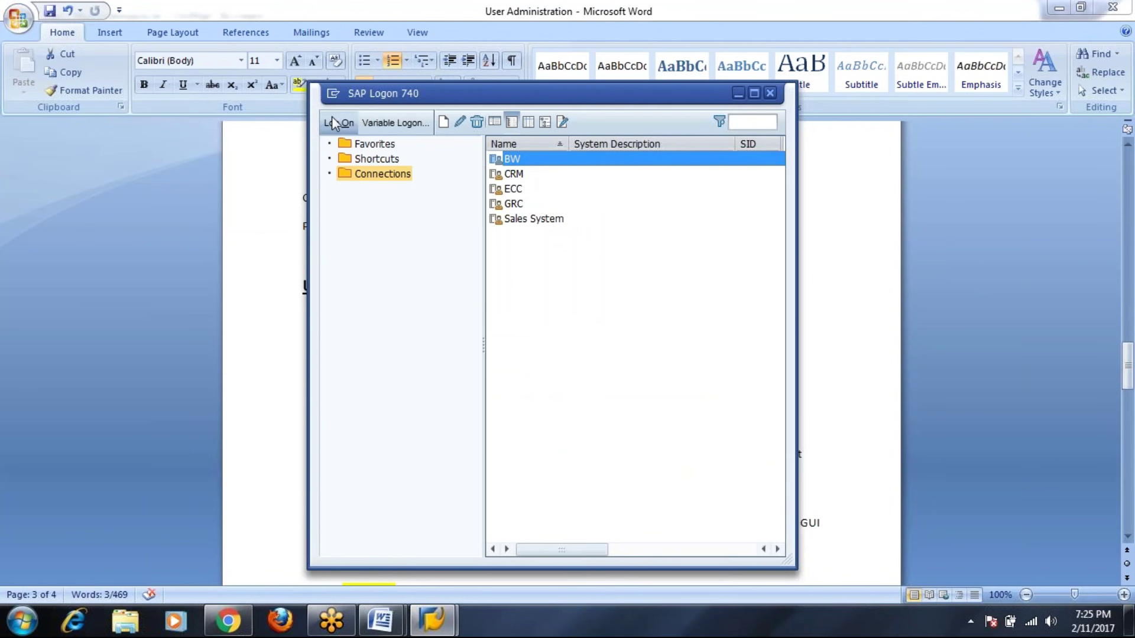
left_click(501, 171)
left_click(498, 165)
left_click(339, 122)
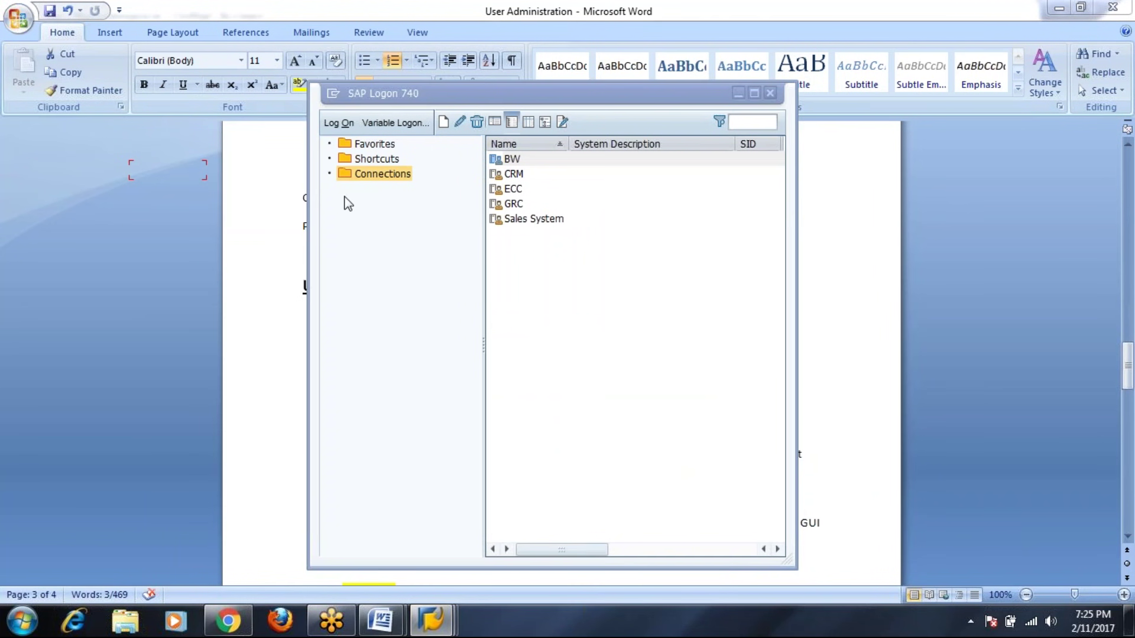
left_click(591, 562)
Switch to Word and close its empty window, keeping the User Administration document open
mouse_move(380, 620)
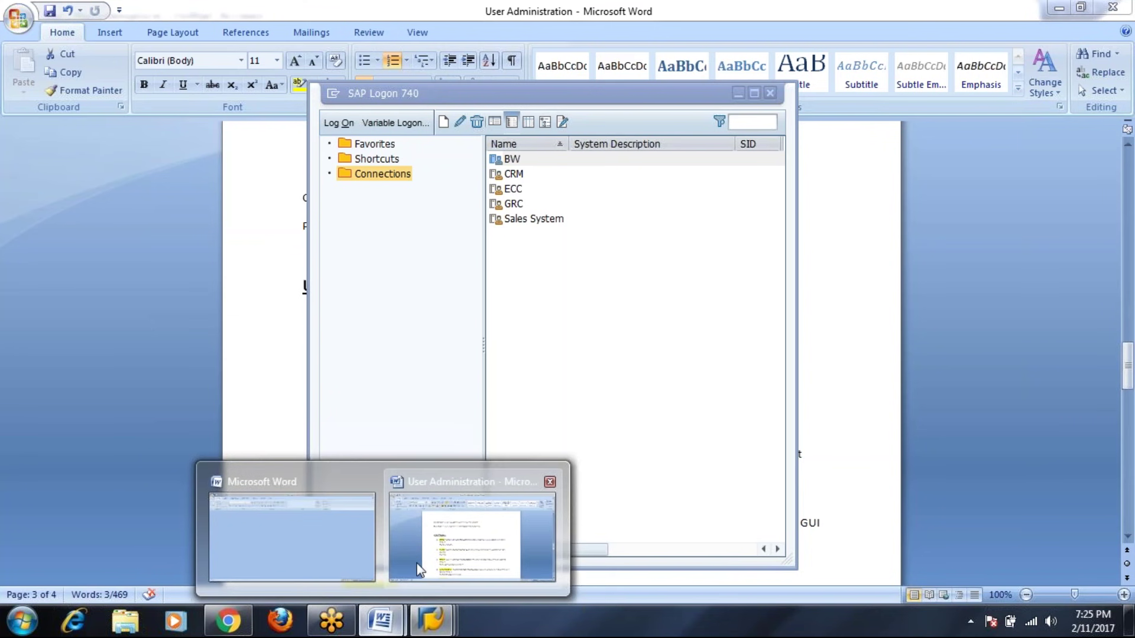
left_click(461, 520)
left_click(282, 560)
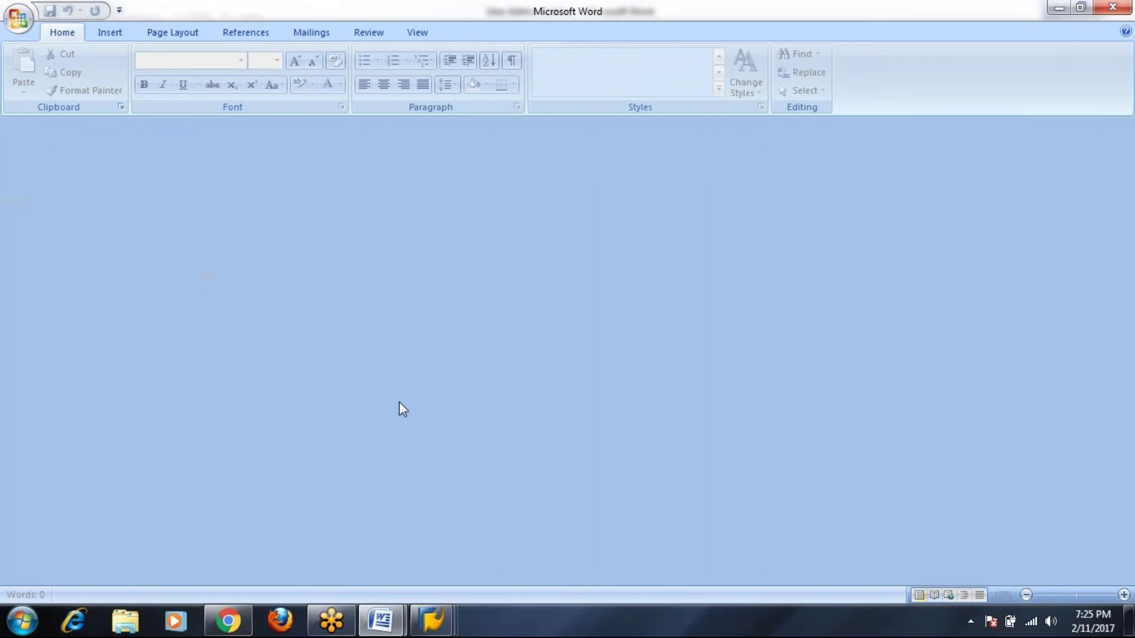
left_click(1113, 7)
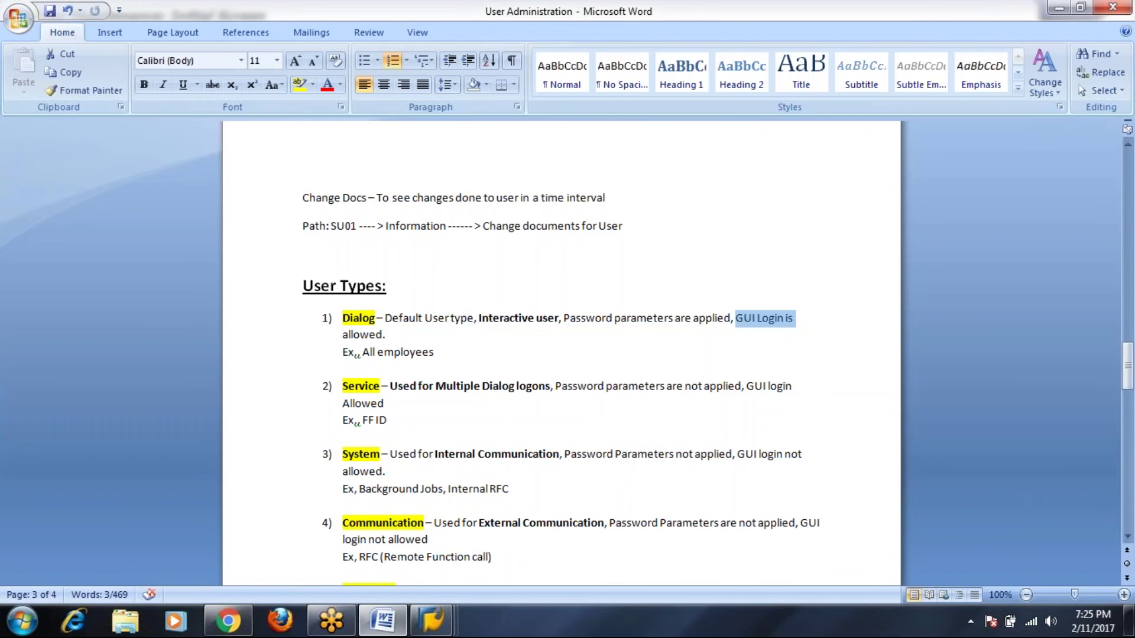
Switch to SAP Logon, open the BW system's logon screen, leave it without logging on, and minimise SAP Logon
mouse_move(431, 620)
left_click(443, 570)
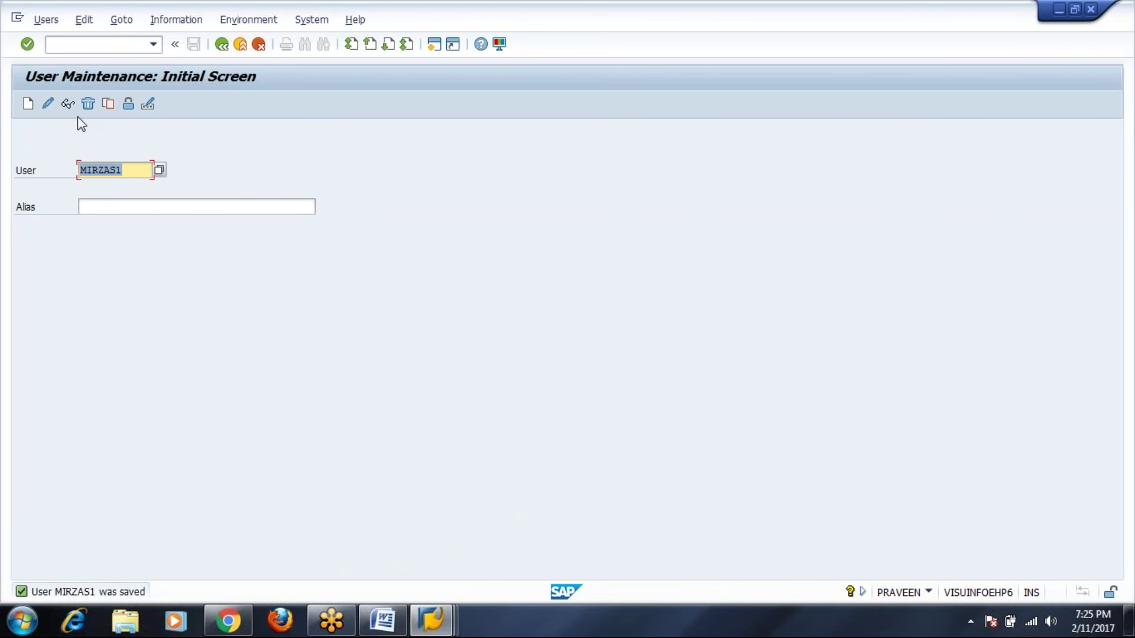
mouse_move(432, 620)
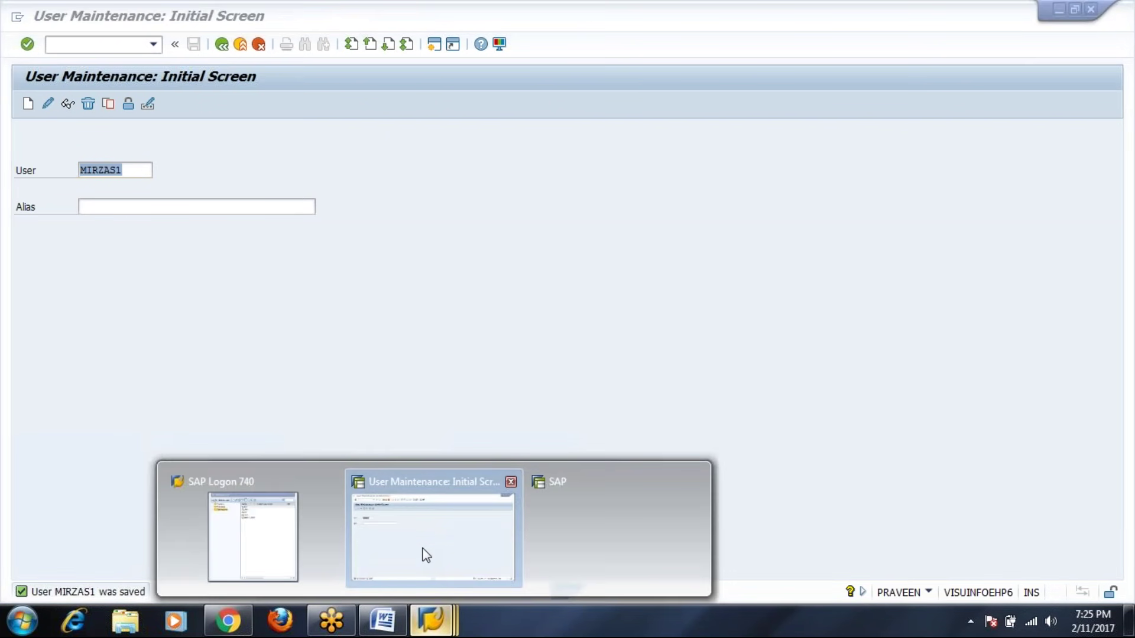
left_click(477, 538)
left_click(570, 539)
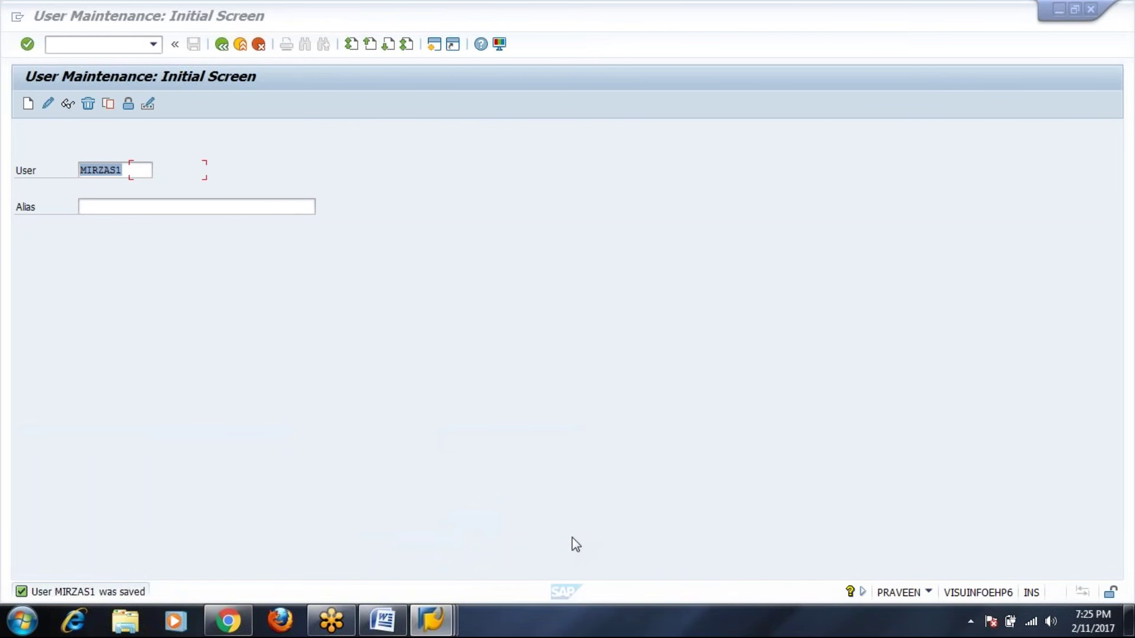
left_click(355, 545)
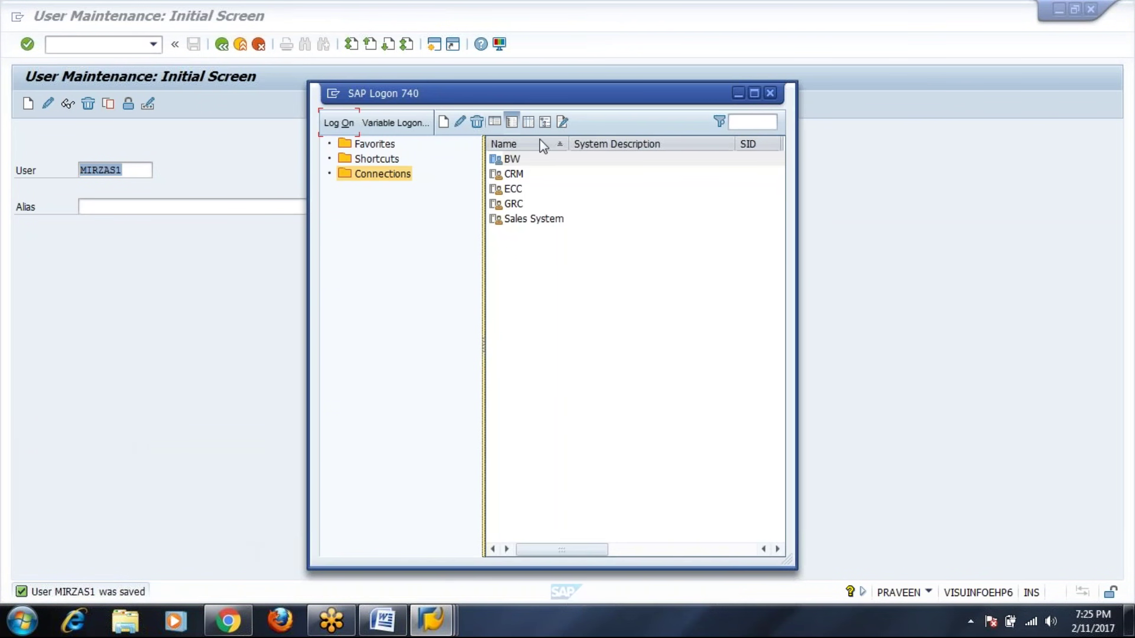
double_click(519, 159)
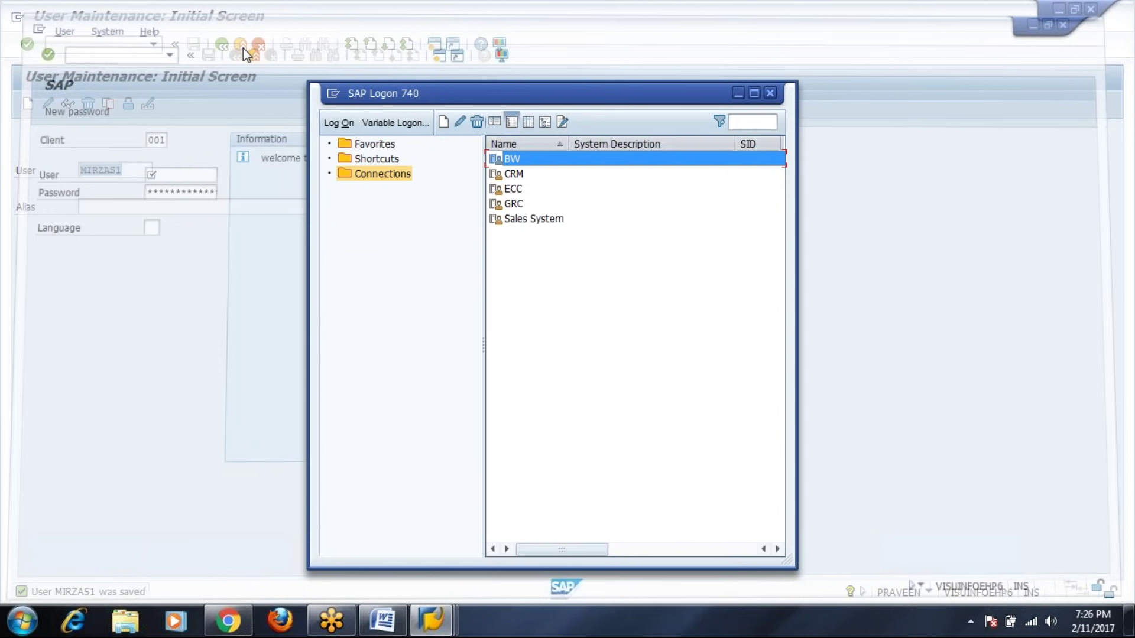
left_click(738, 95)
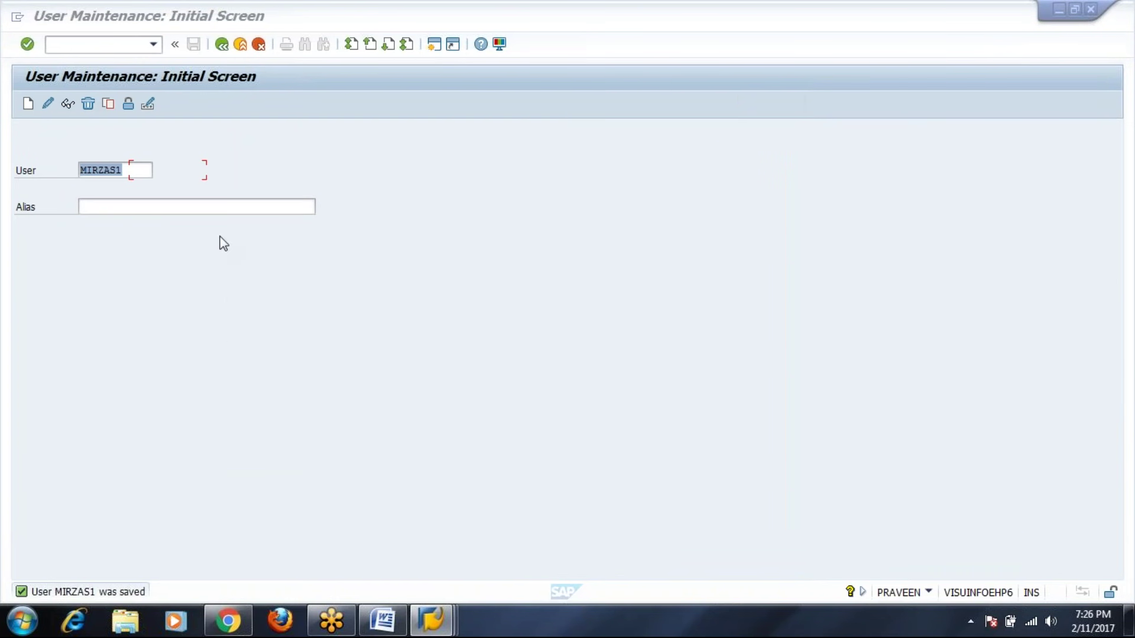
Switch to the User Administration document in Word and extend the Dialog entry's example to "All employees of the organization"
left_click(391, 624)
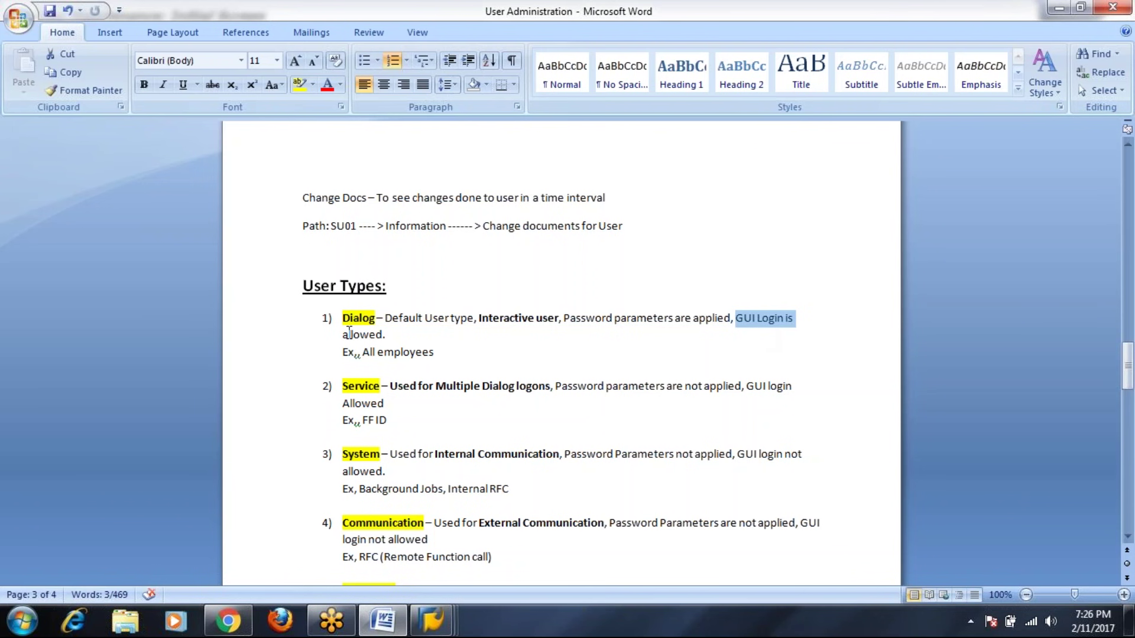
left_click_drag(342, 334, 384, 335)
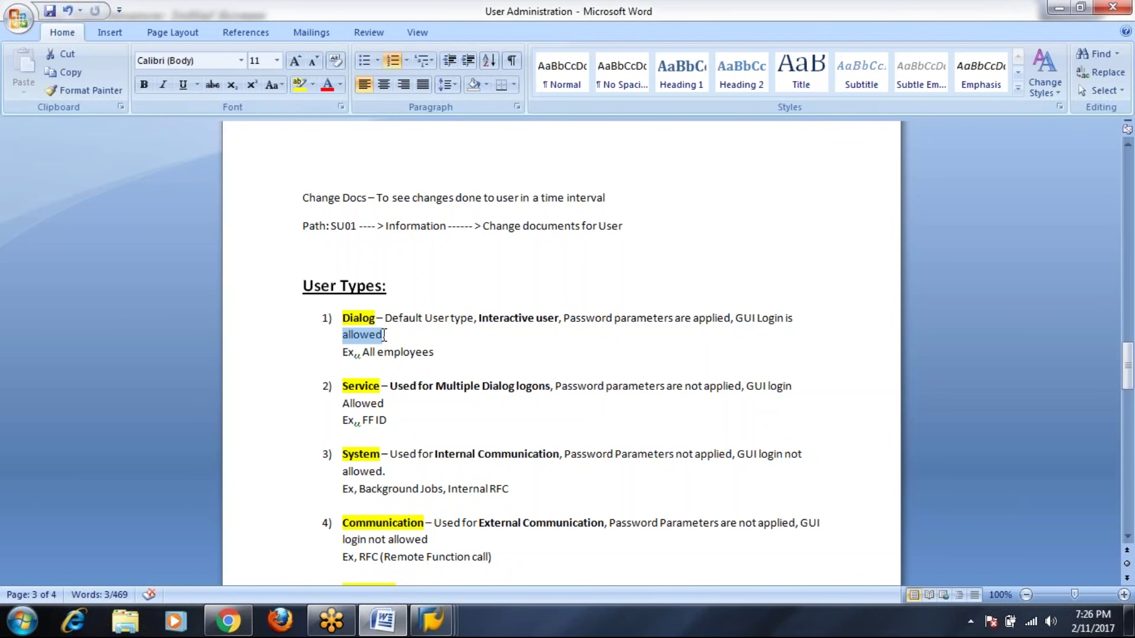
left_click(437, 352)
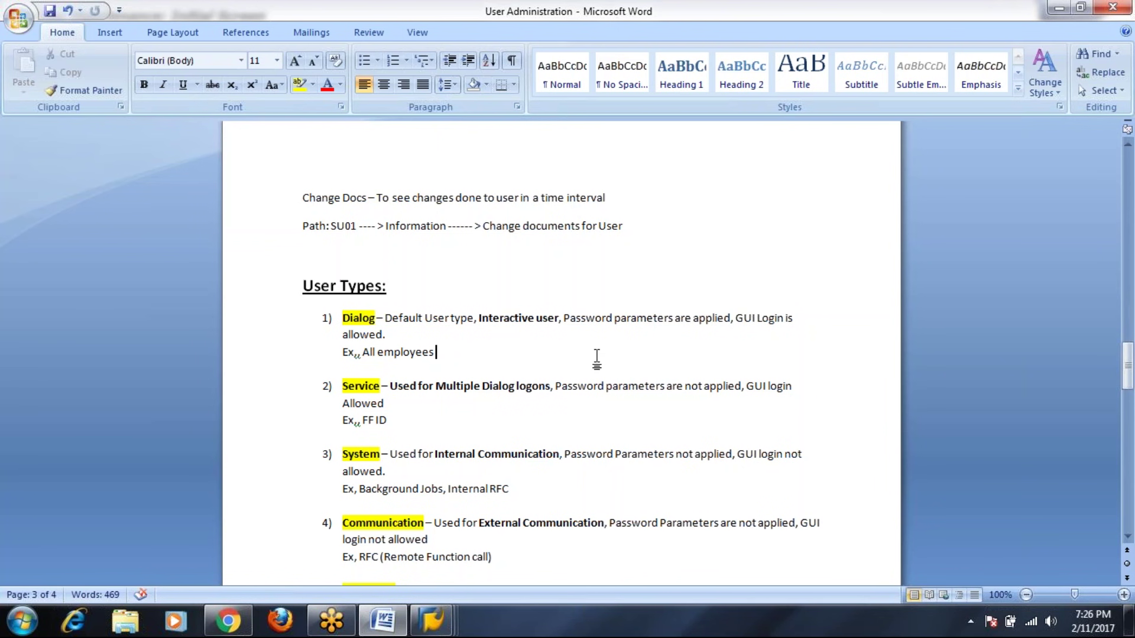
type("of th")
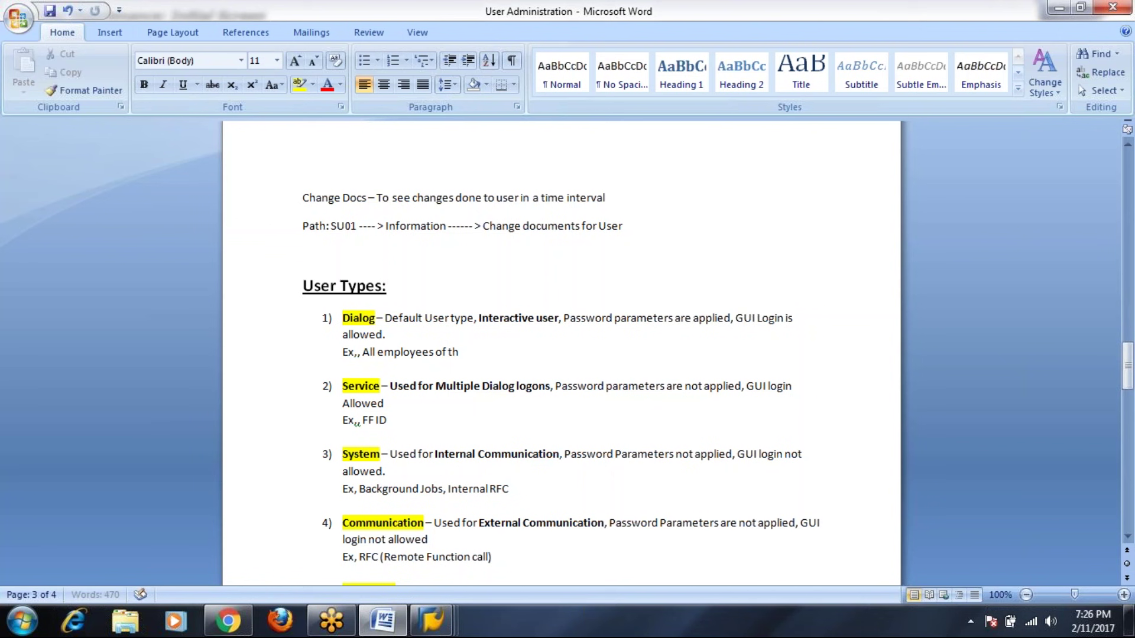
type("e organization")
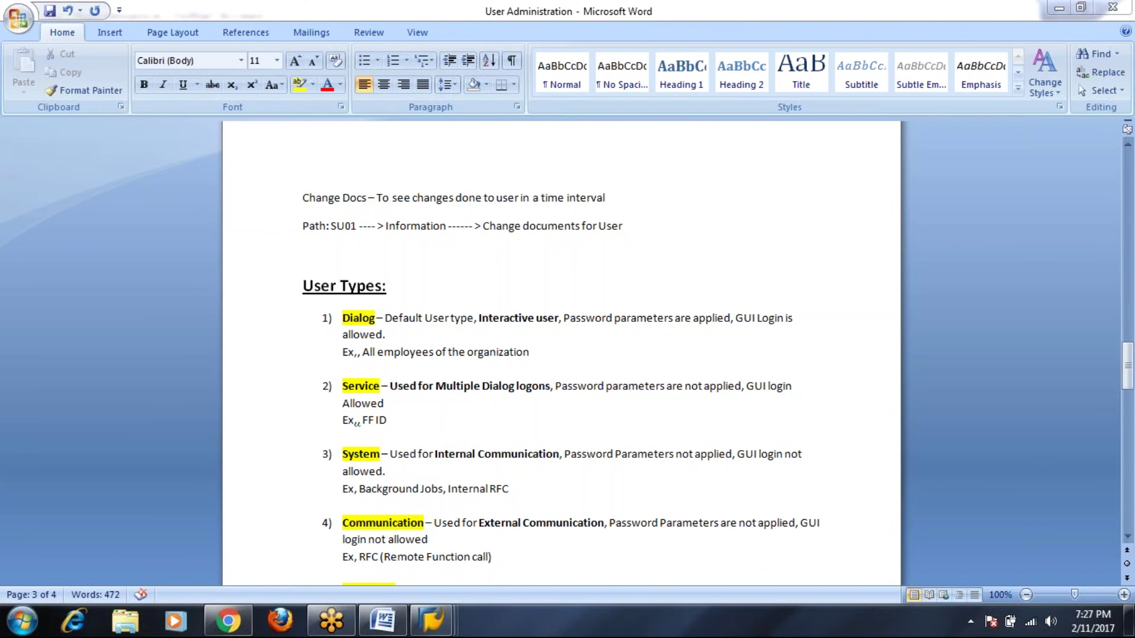
Open Paint with a blank canvas and choose the Rectangle shape for drawing
left_click(23, 620)
left_click(73, 270)
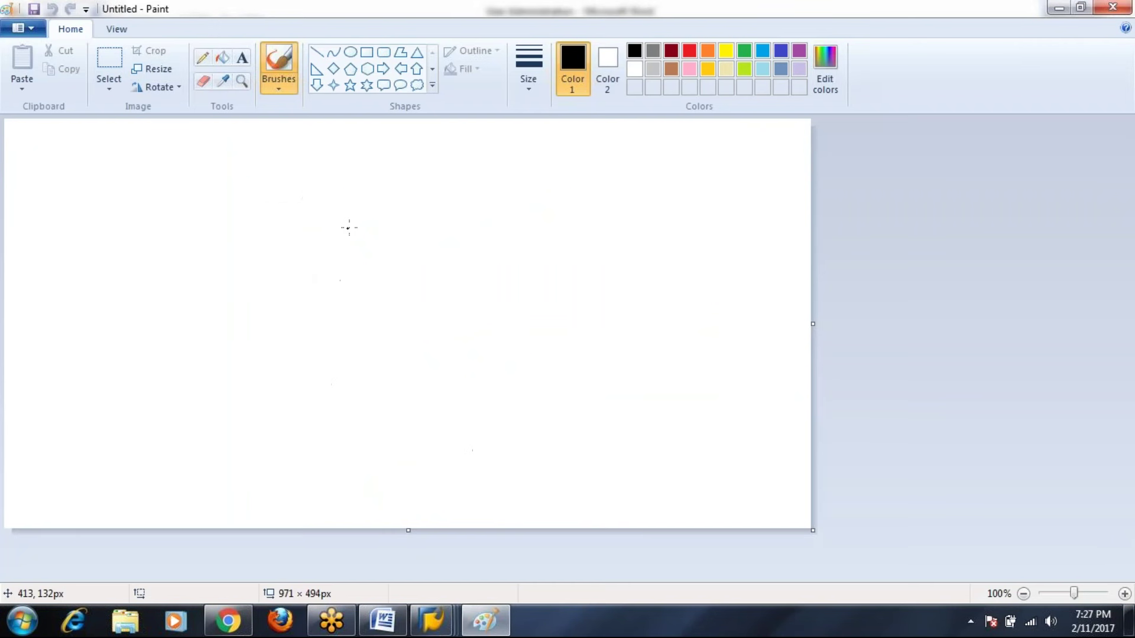
left_click(366, 52)
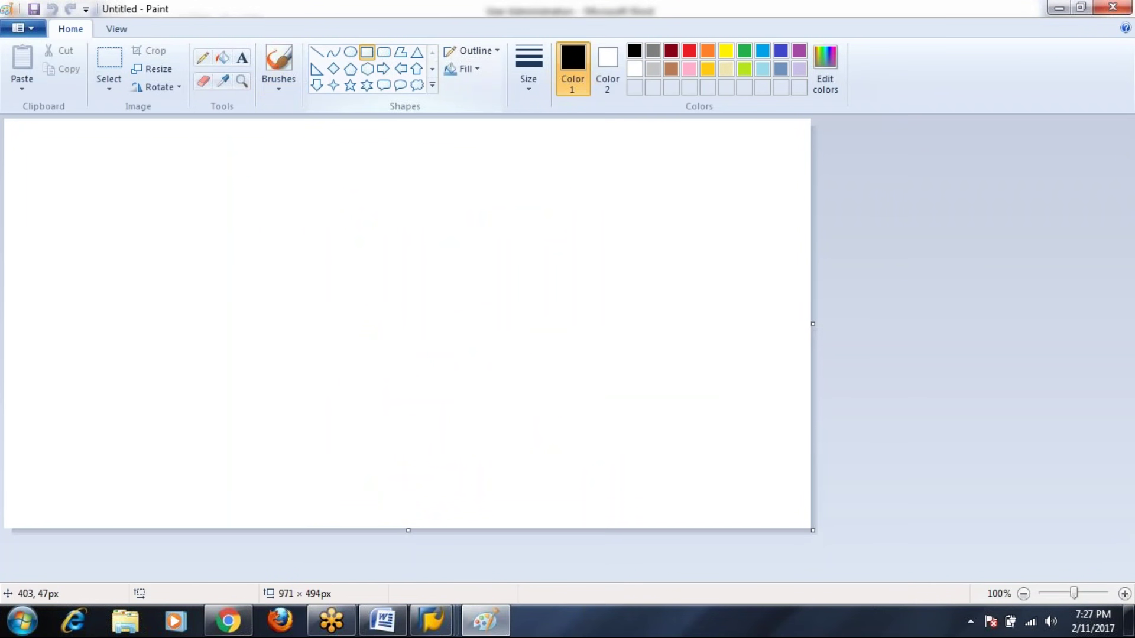
left_click_drag(75, 342, 327, 435)
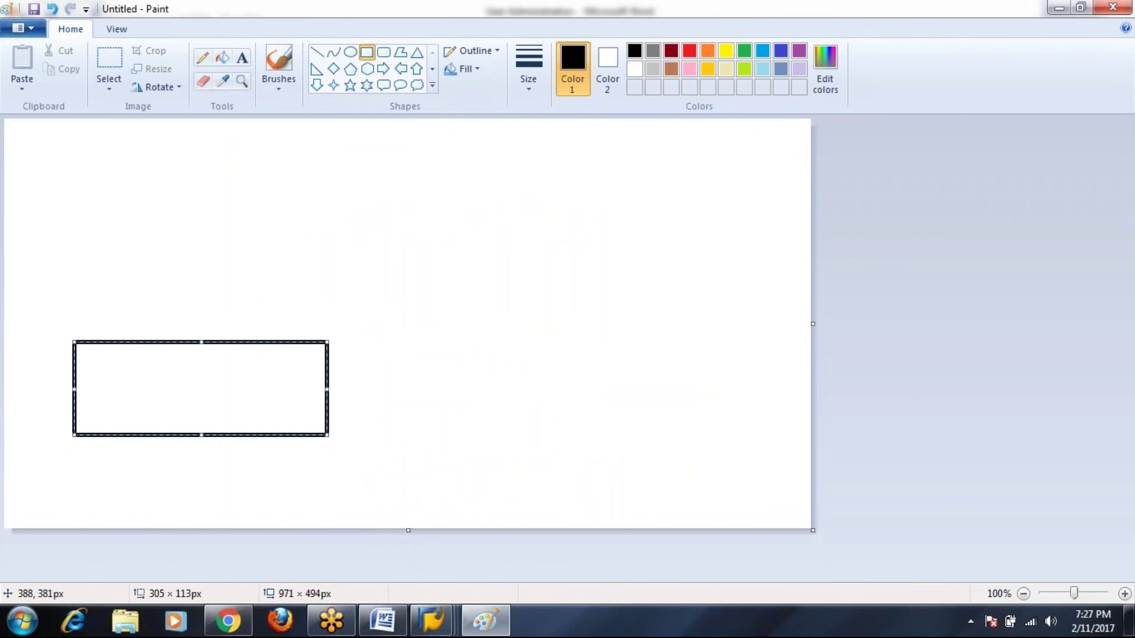
key("ctrl+z")
left_click_drag(253, 225, 281, 258)
key("ctrl+z")
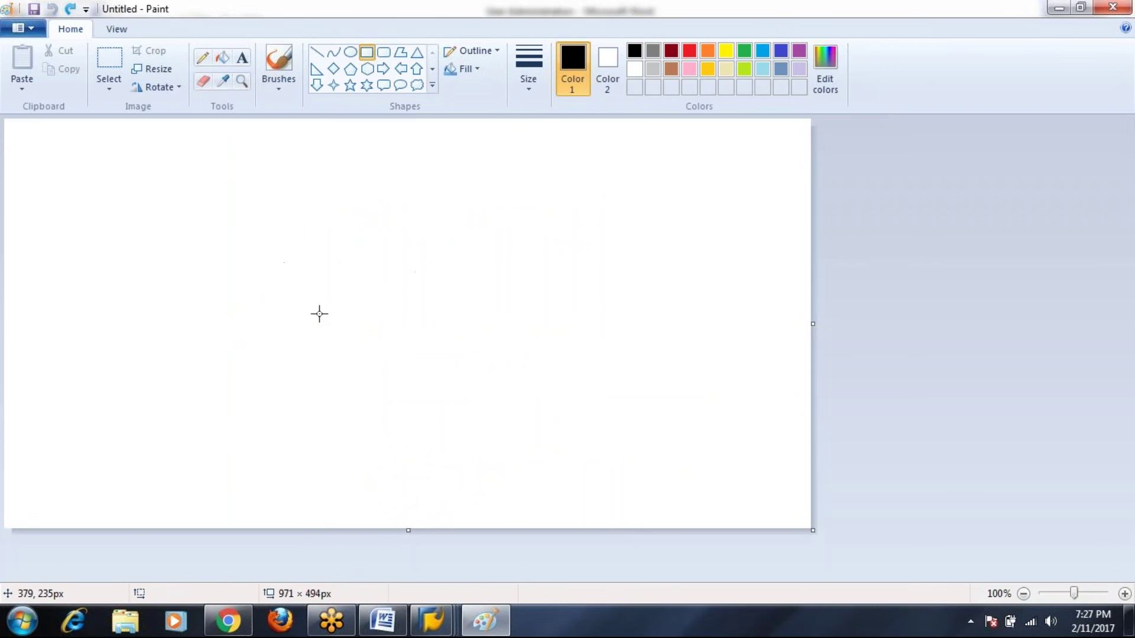
Draw a rectangle about 380 × 104 px in the upper middle of the blank canvas
left_click_drag(235, 224, 550, 311)
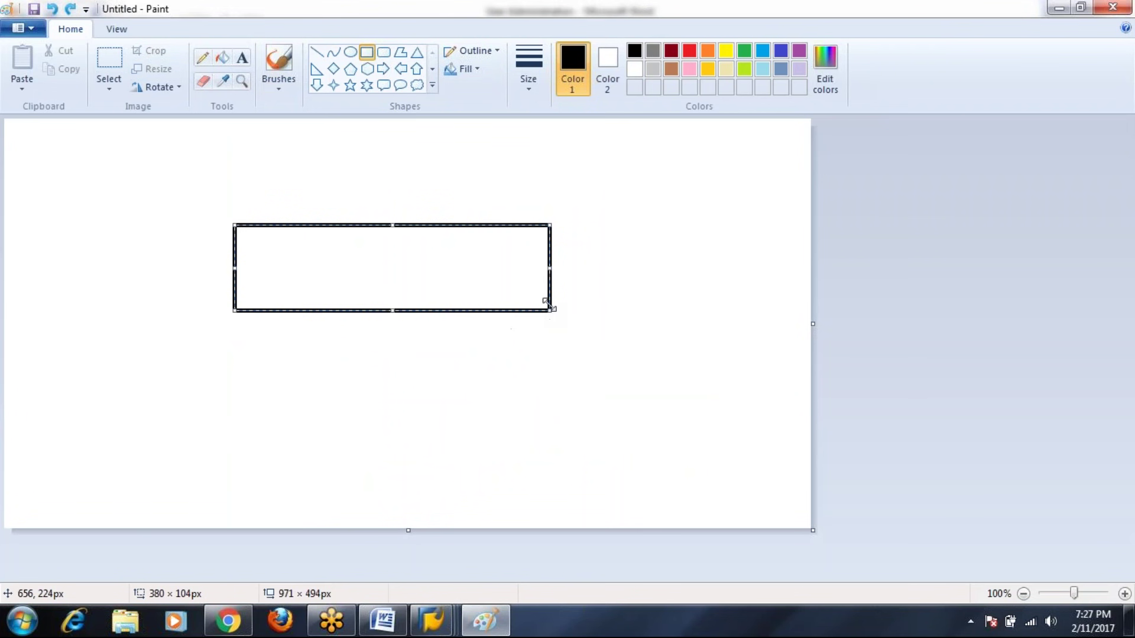
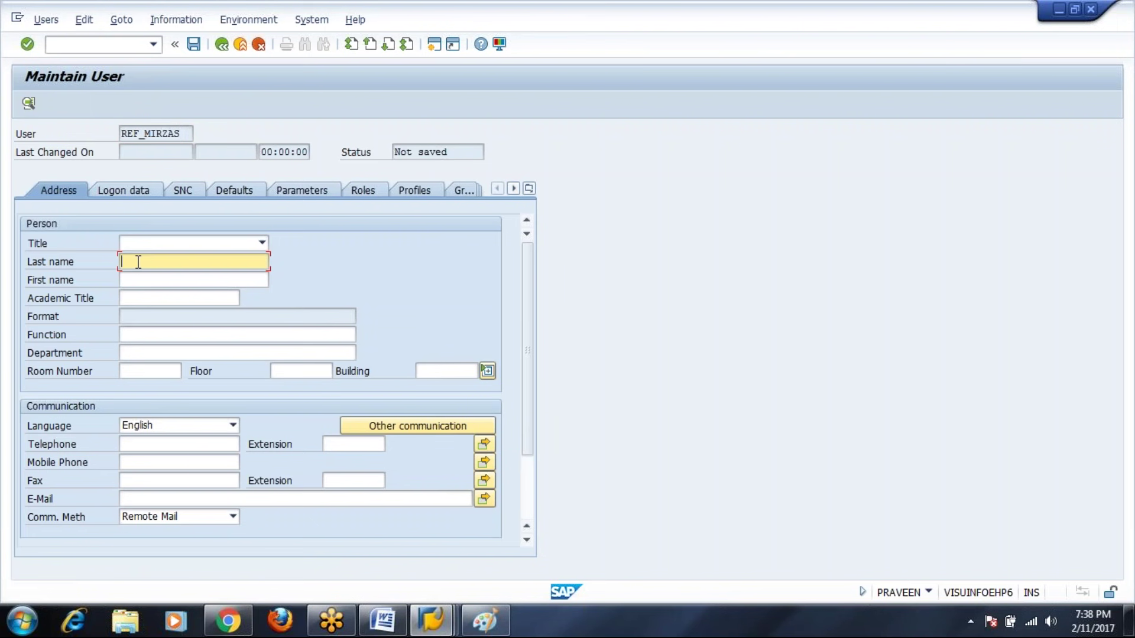
Paste the new user's last name, set the user type to Reference (Logon not possible), and deactivate the password
key("ctrl+v")
left_click(120, 189)
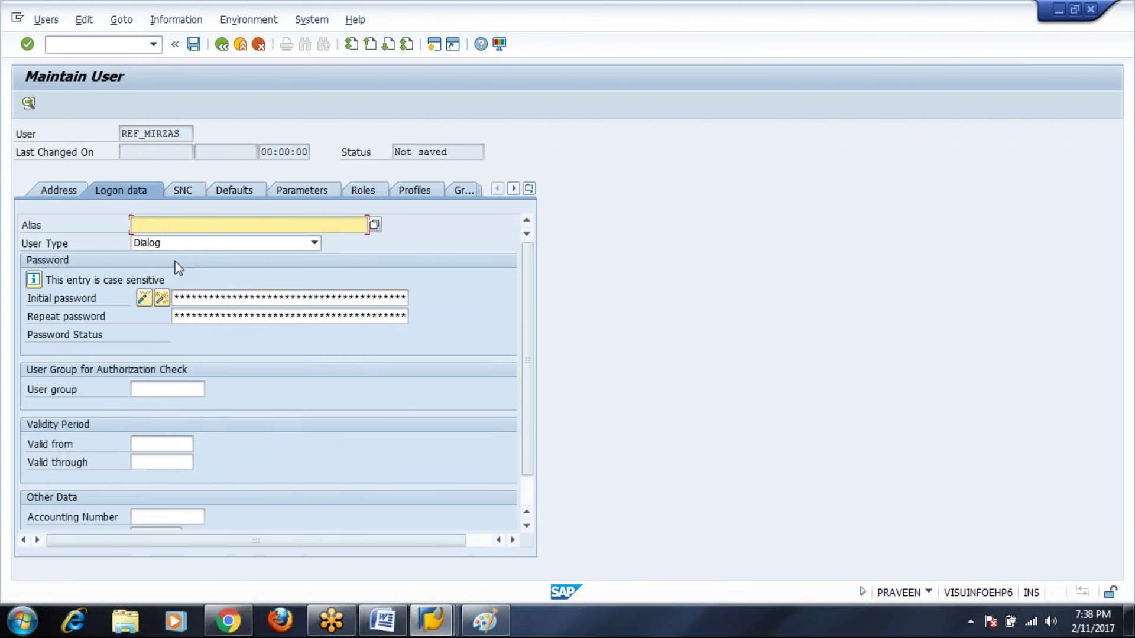
left_click(314, 243)
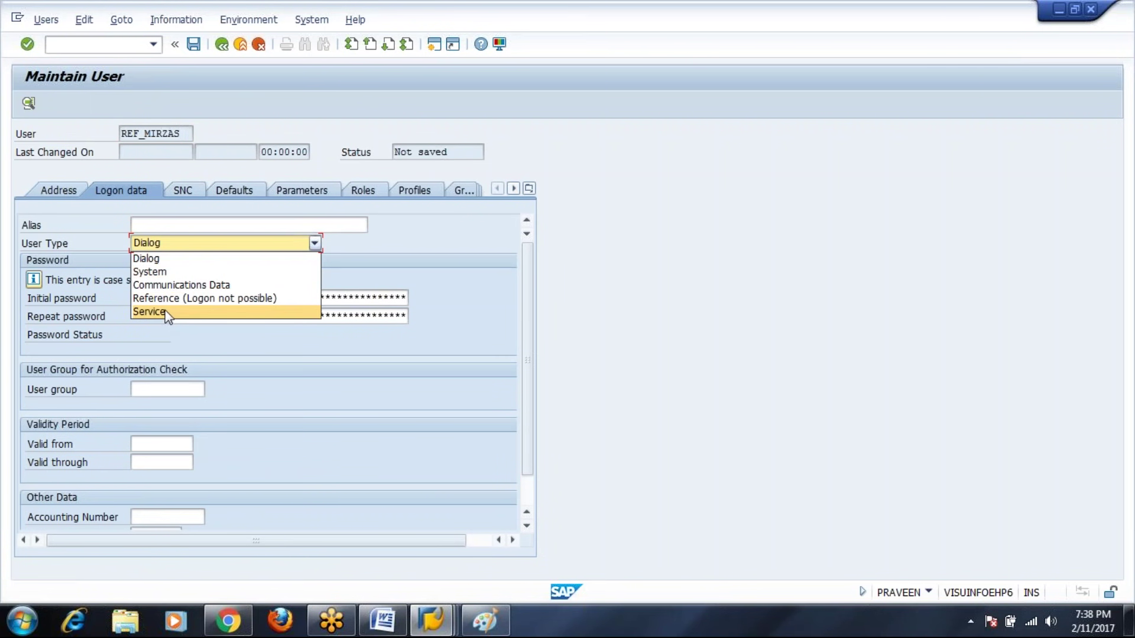
left_click(165, 299)
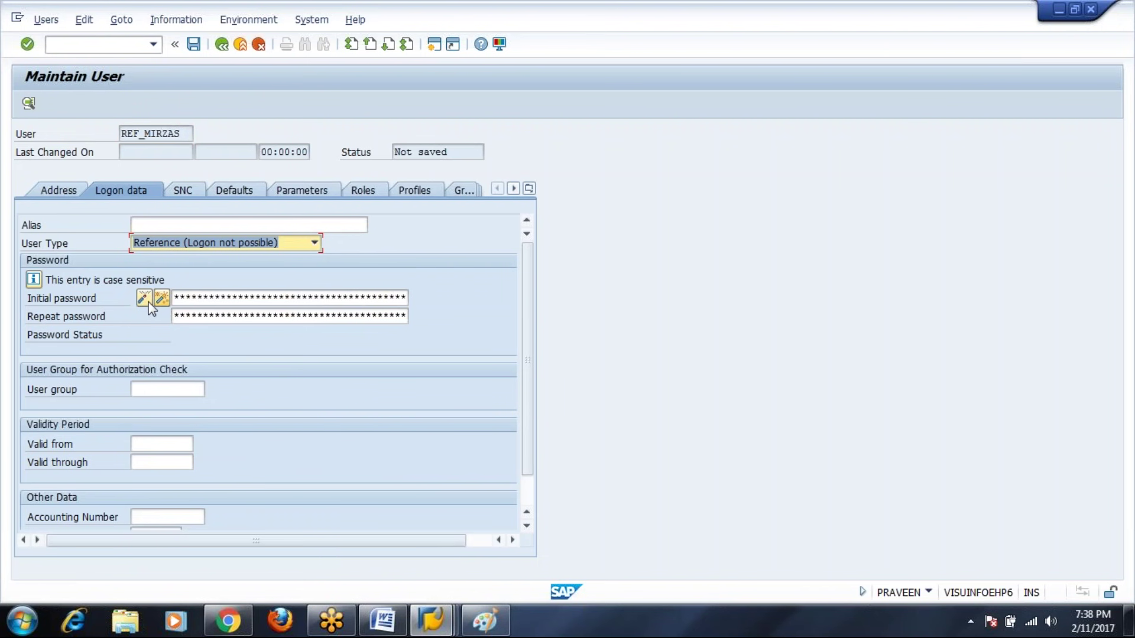
left_click(161, 297)
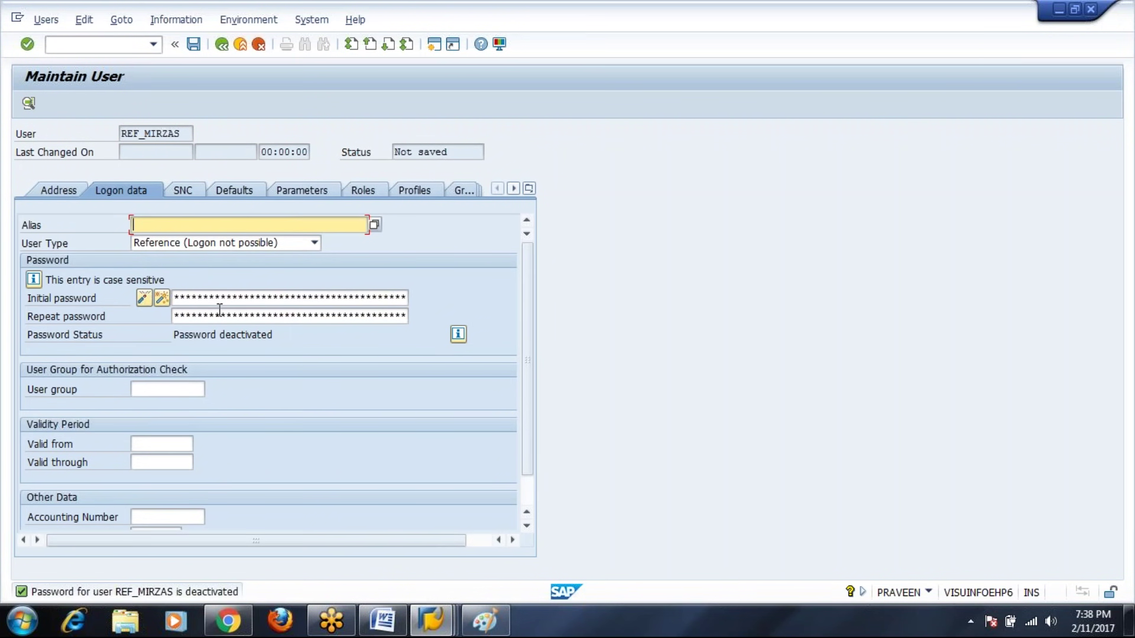
Assign the roles SAP_BC_CAT_TESTER and SAP_ASAP_AUTORENUMGEBUNG to the new reference user and save it
left_click(363, 189)
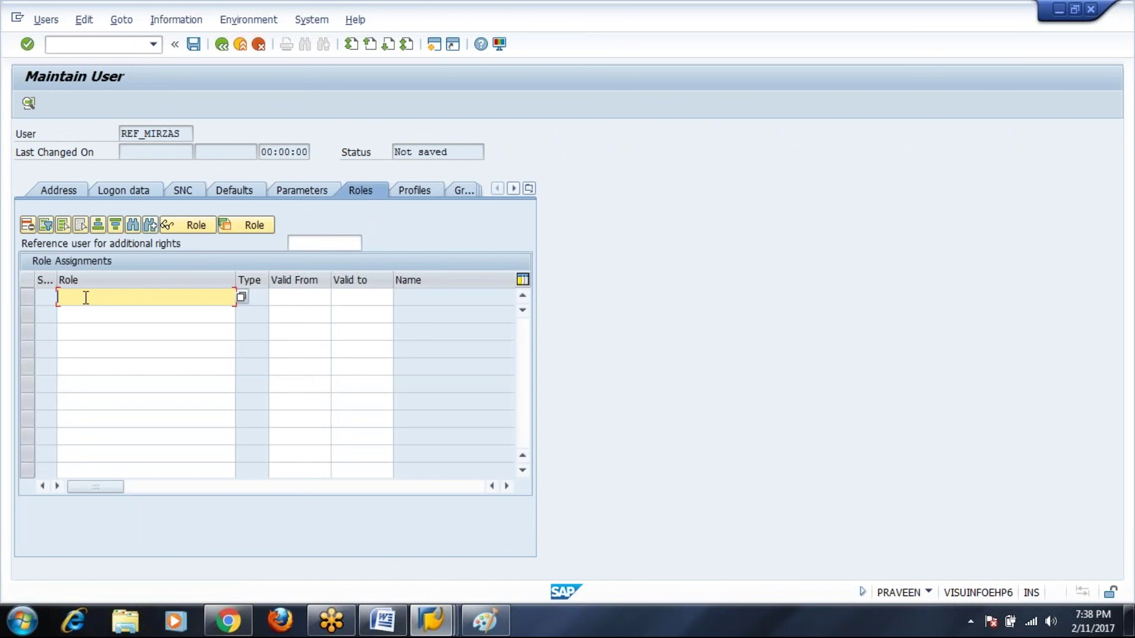
left_click(85, 297)
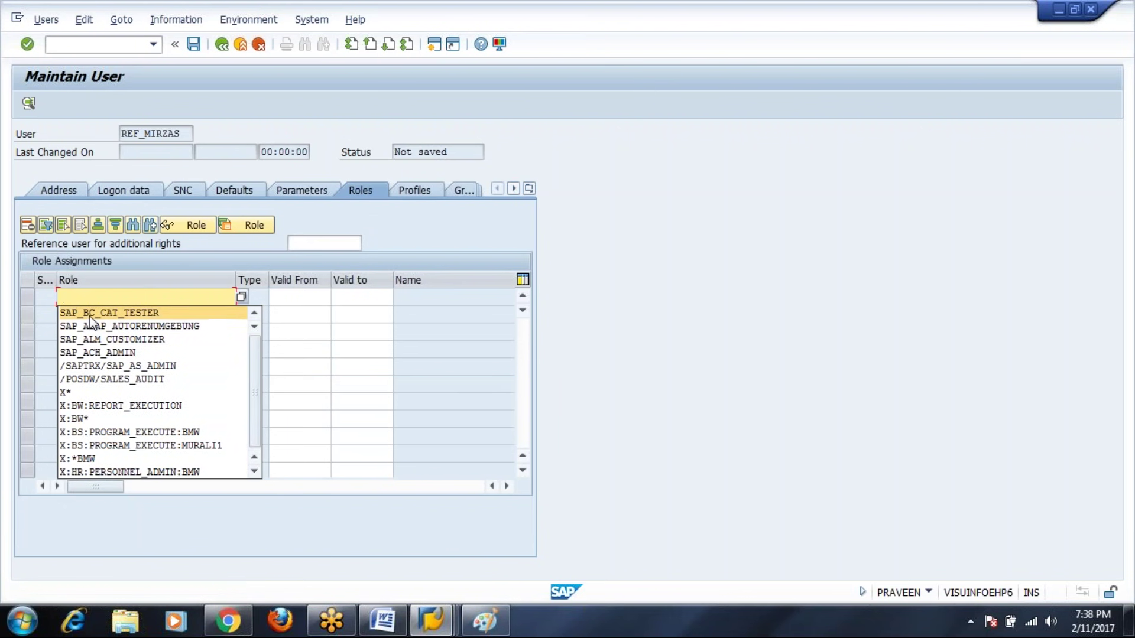
left_click(90, 318)
left_click(90, 314)
key("Down")
key("Return")
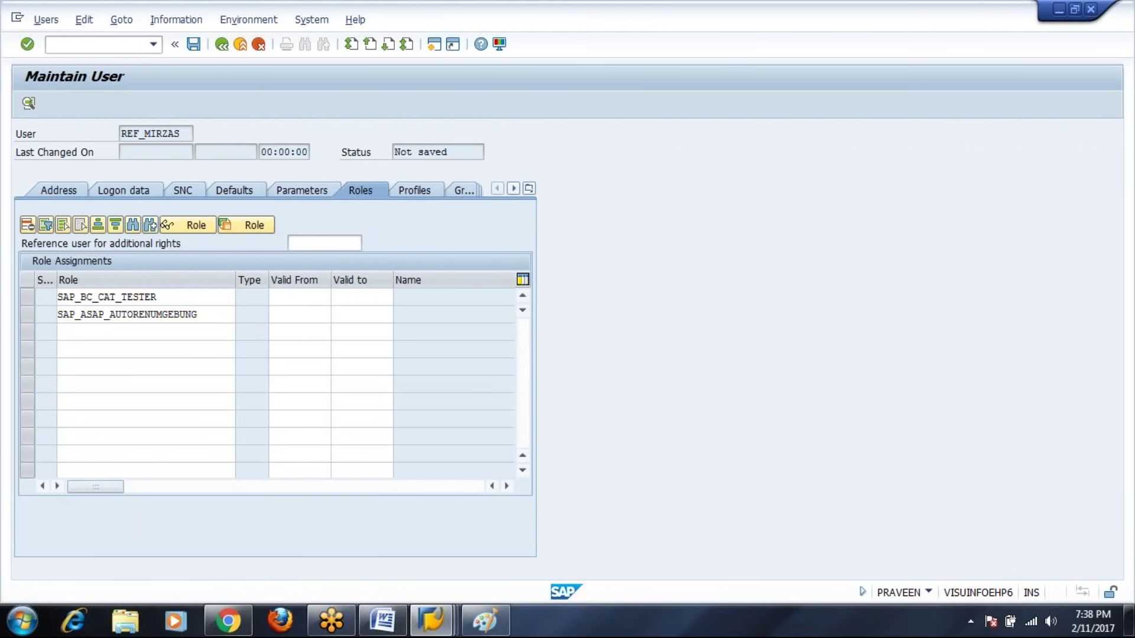
key("Return")
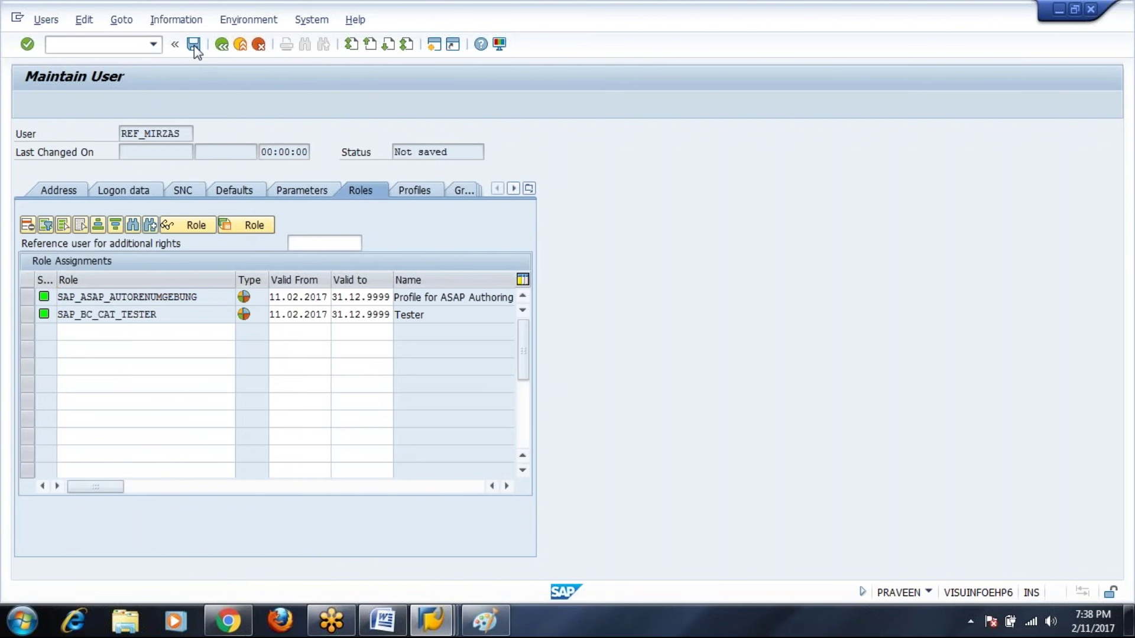
left_click(194, 47)
Open the existing dialog user for editing, assign the new reference user for additional rights, and save
key("BackSpace")
left_click(117, 195)
left_click(48, 103)
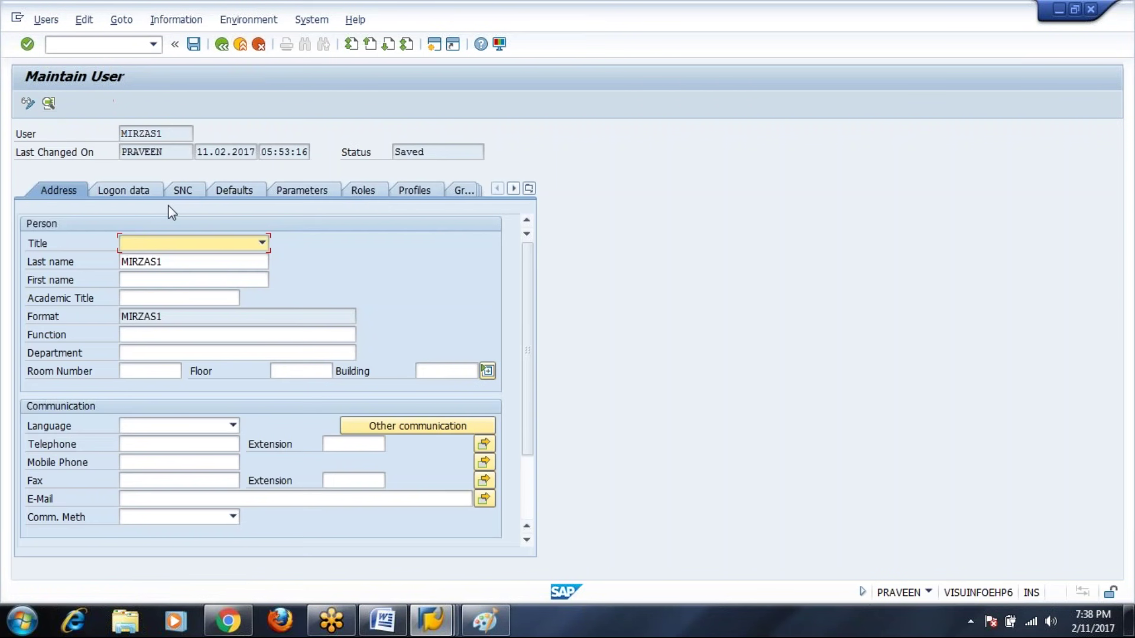
left_click(373, 194)
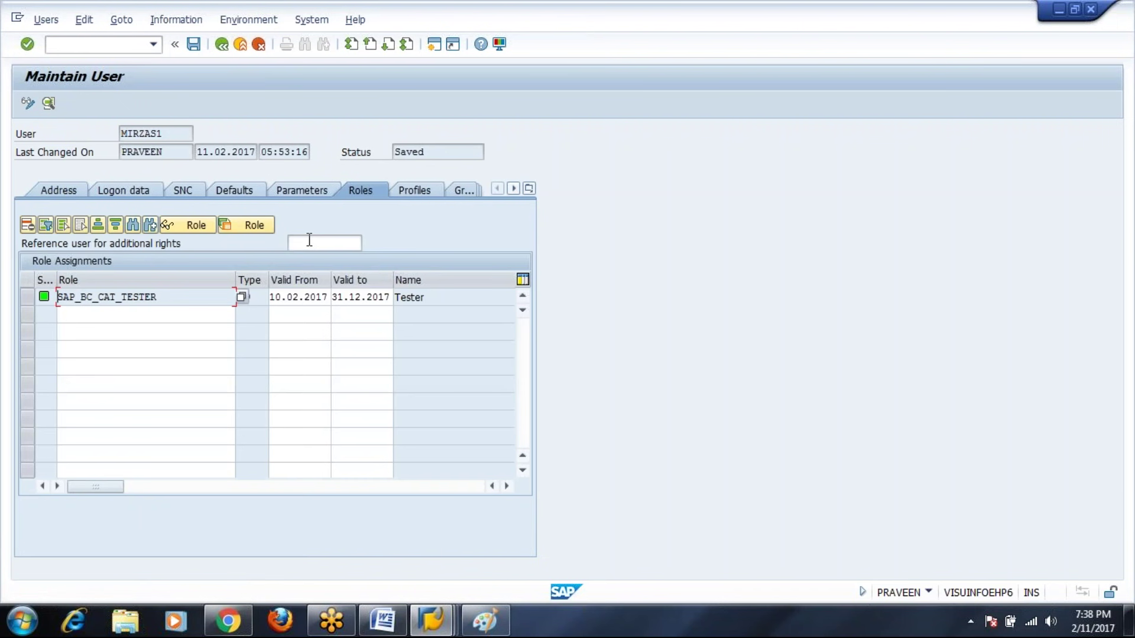
left_click(301, 243)
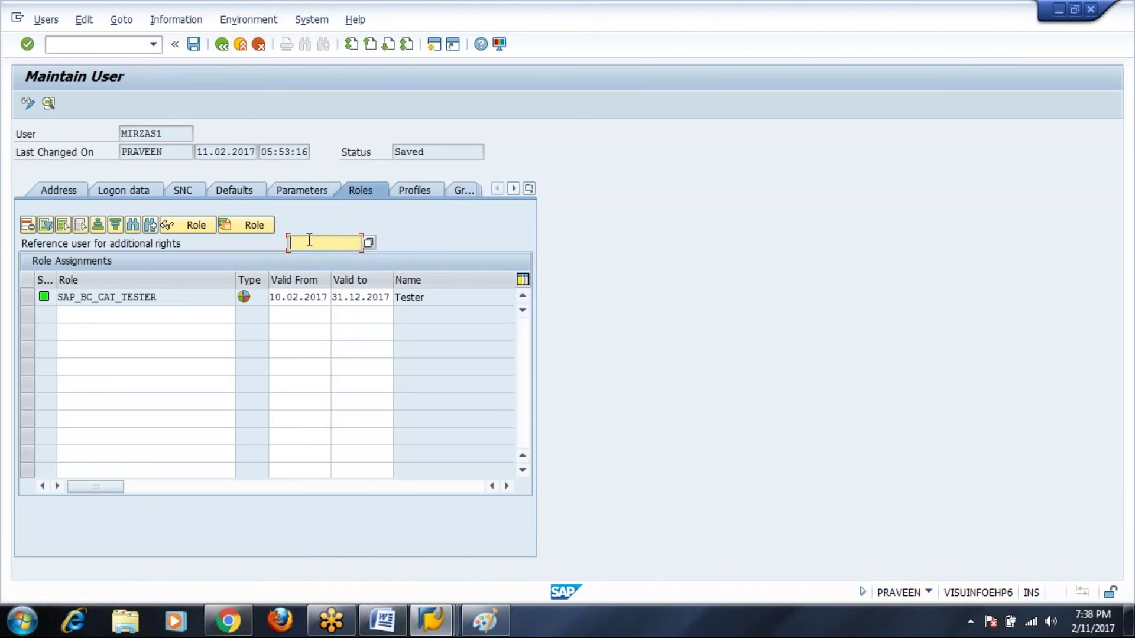
left_click(369, 243)
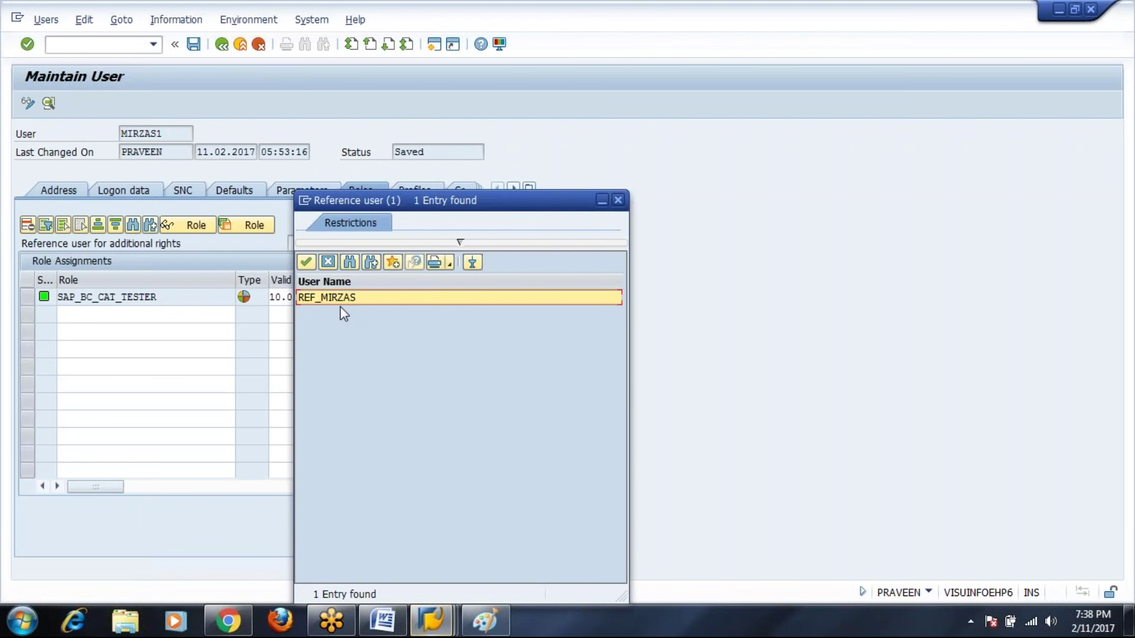
double_click(339, 300)
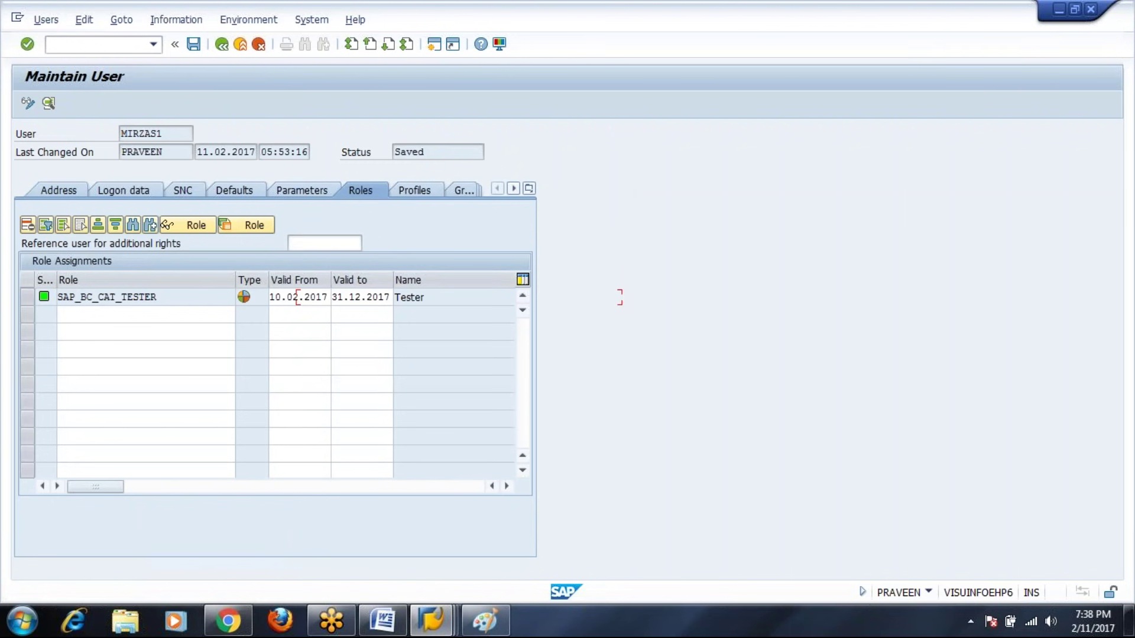
left_click(193, 43)
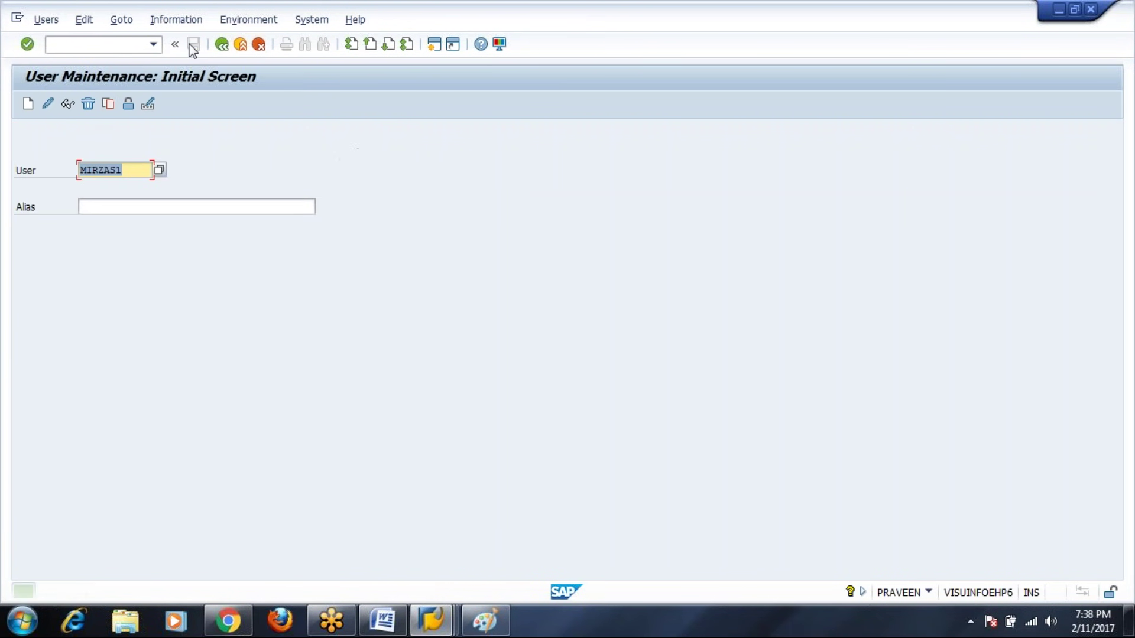
Display the dialog user's role assignments and examine the reference user and the directly assigned SAP_BC_CAT_TESTER role
left_click(71, 101)
left_click(364, 190)
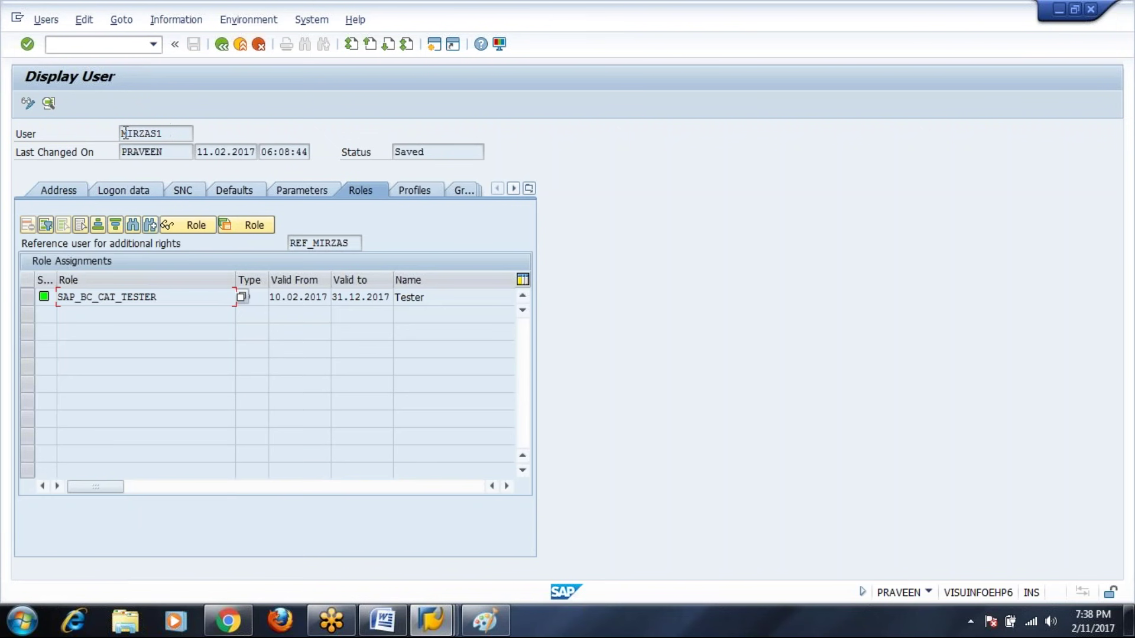
left_click_drag(173, 299, 43, 302)
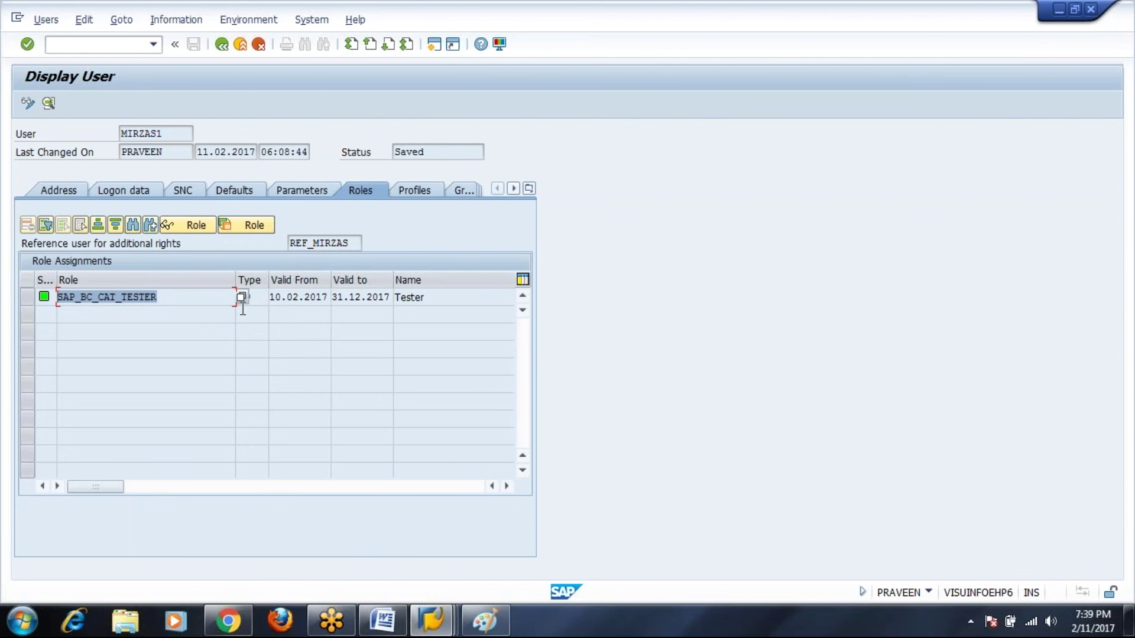
Switch to the User Administration document in Word, review the Reference user type entry, and clear its text selection
left_click(384, 620)
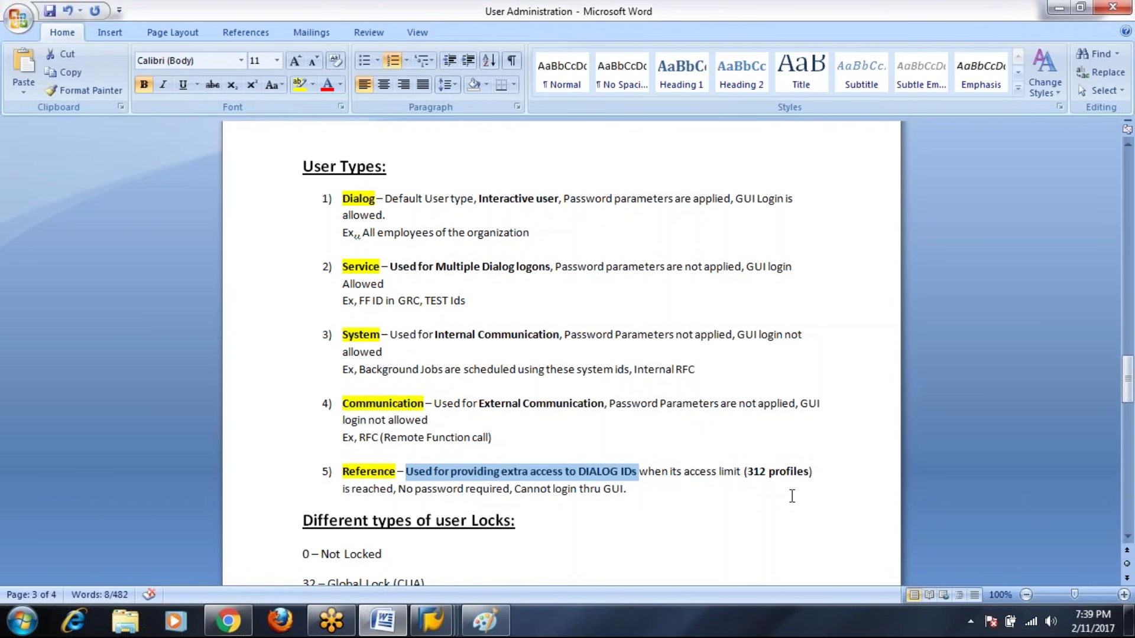
left_click(763, 499)
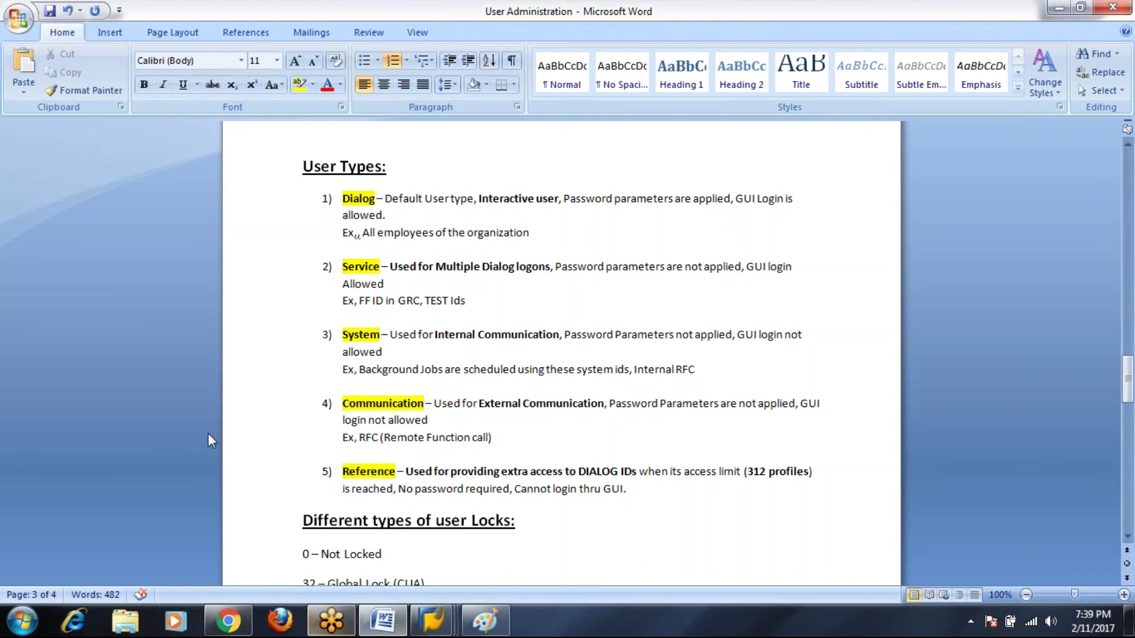
Review the five entries of the User Types section, from Dialog to Reference, and the Change Docs note above them
left_click_drag(305, 167, 628, 502)
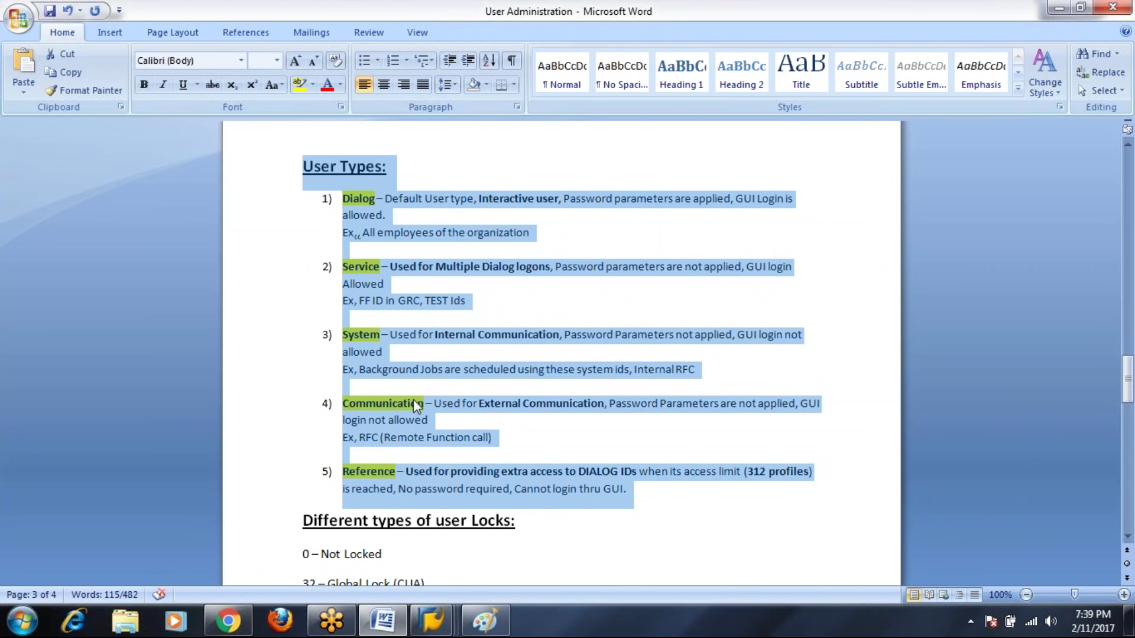
left_click(386, 284)
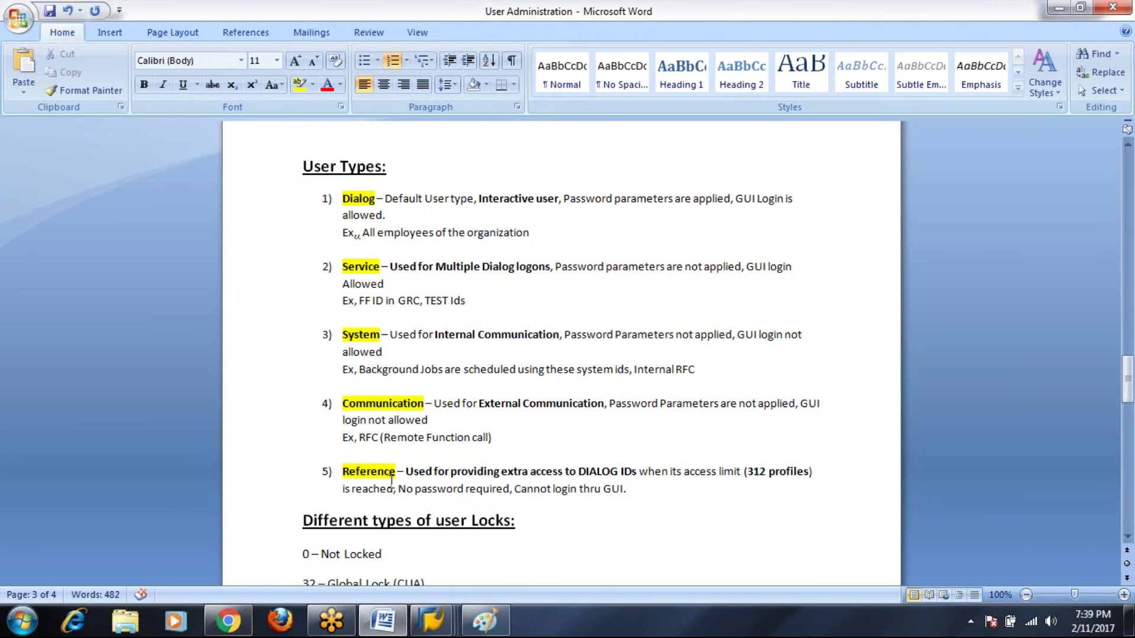
scroll(496, 395, "down", 2)
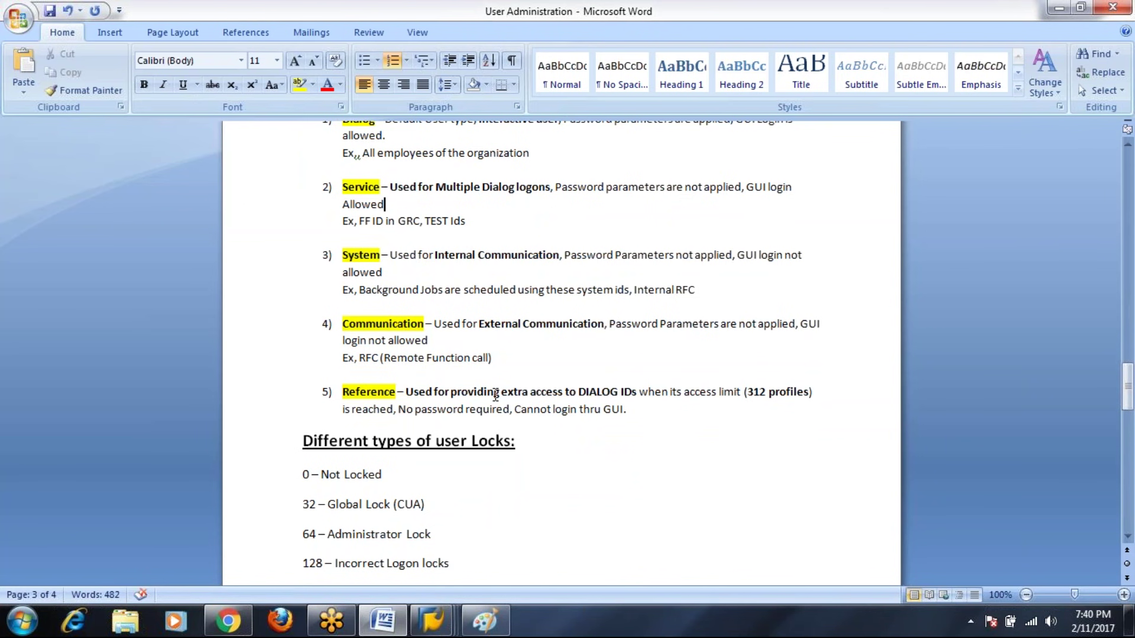
scroll(496, 395, "up", 3)
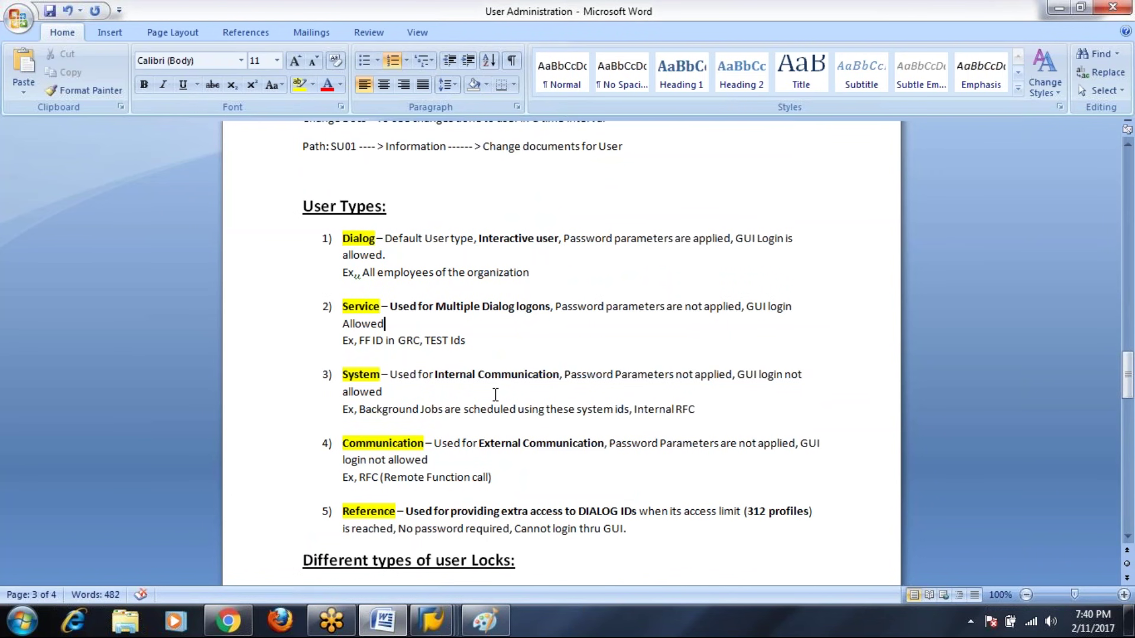
scroll(495, 395, "up", 2)
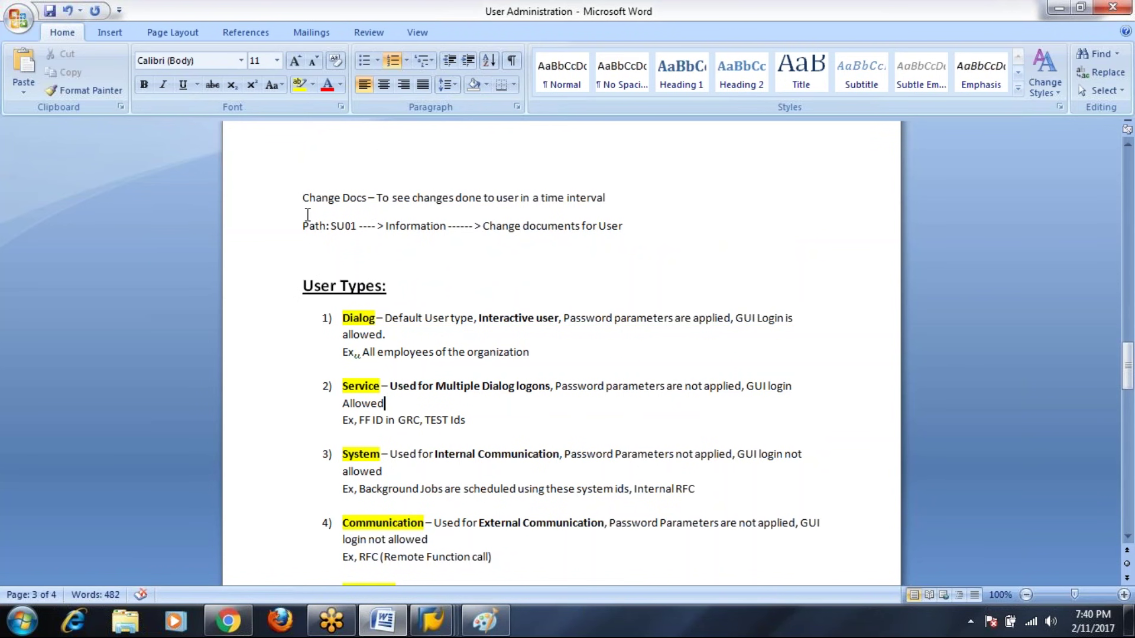
Make the label "Change Docs" bold in the note above the User Types heading
left_click_drag(305, 206, 368, 204)
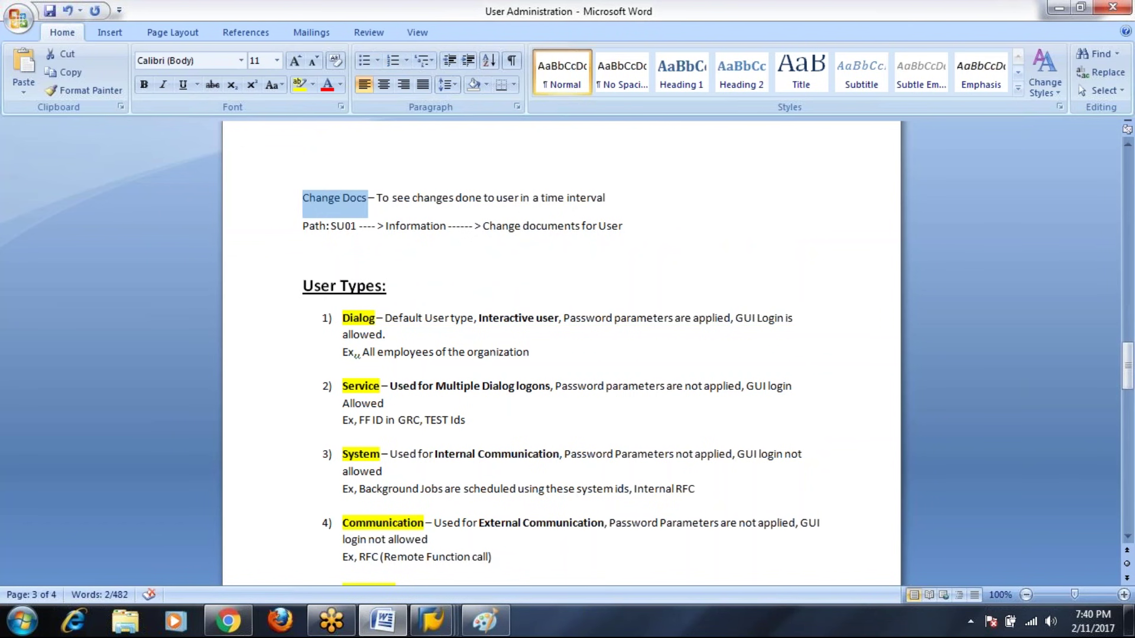
left_click(452, 262)
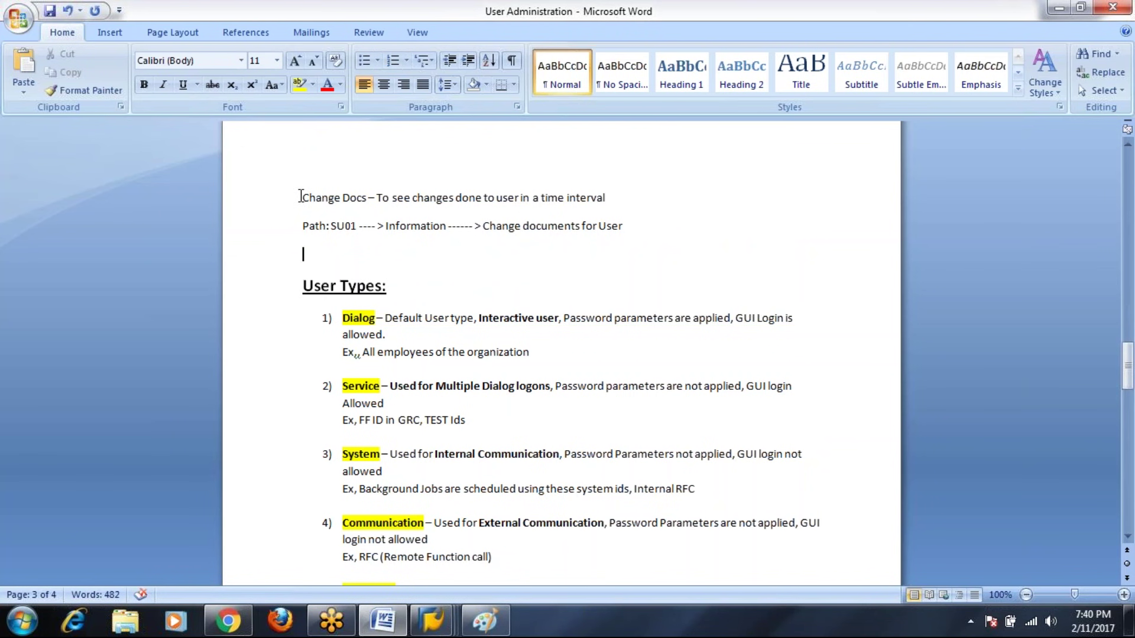
left_click_drag(303, 198, 367, 198)
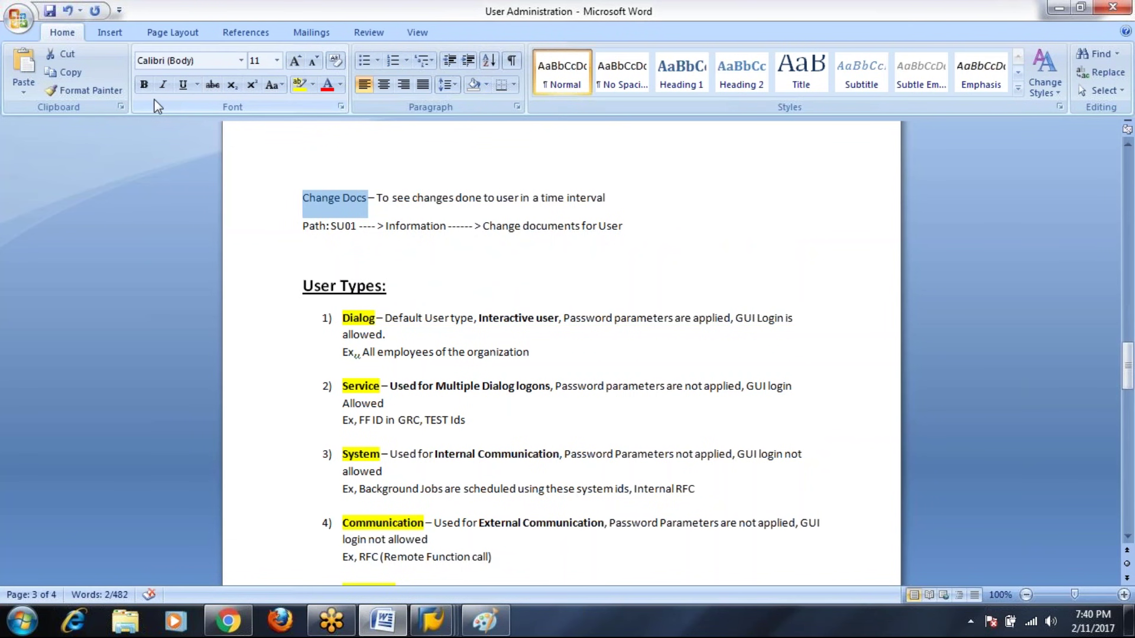
left_click(144, 85)
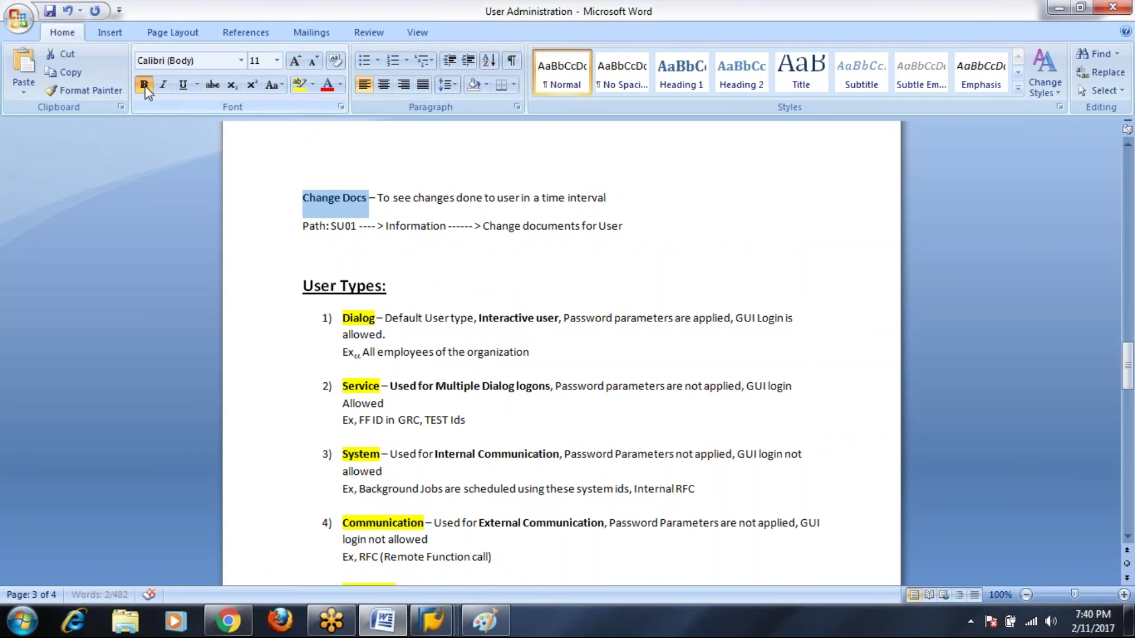
left_click(373, 197)
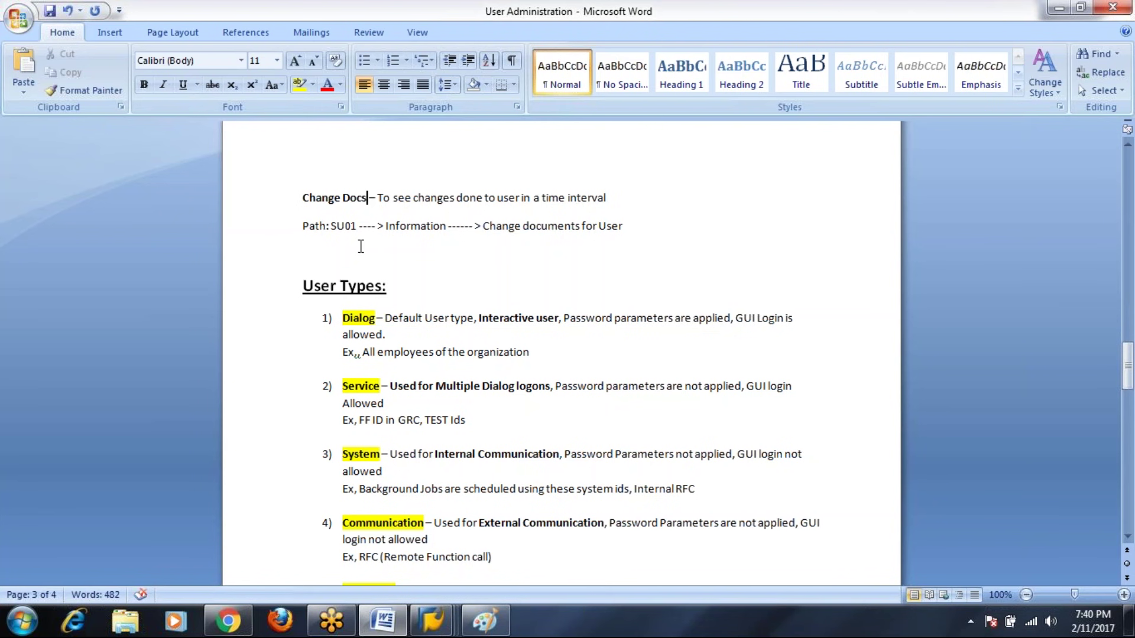
Check the SU01 path in the note, switch to SAP and run Change Documents for Users for the displayed dialog user
left_click_drag(332, 226, 383, 226)
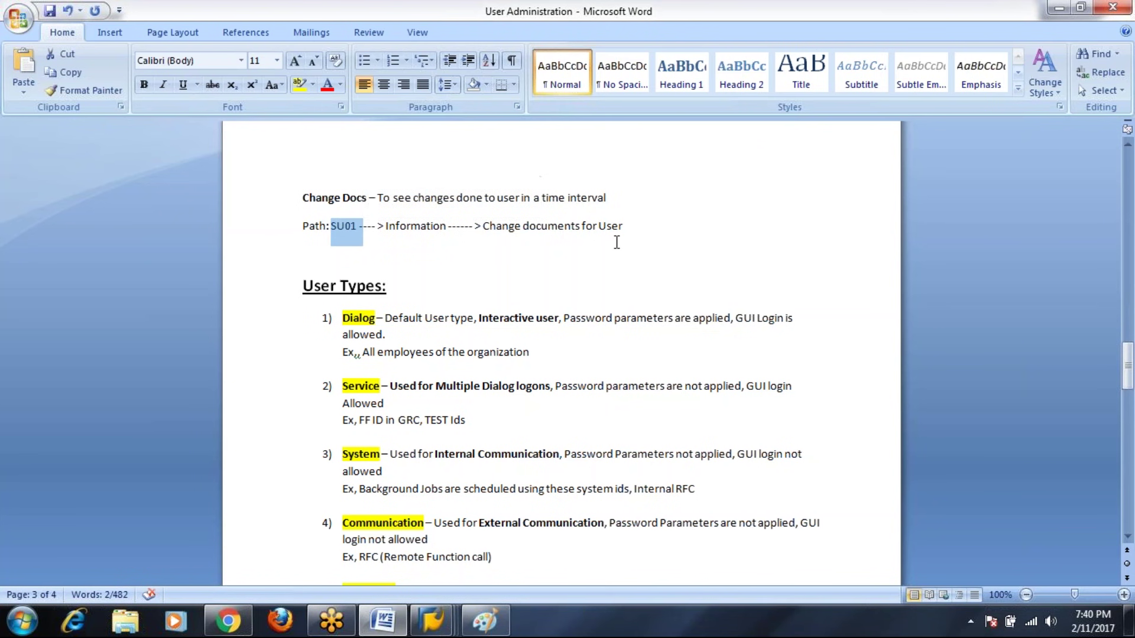
left_click(497, 523)
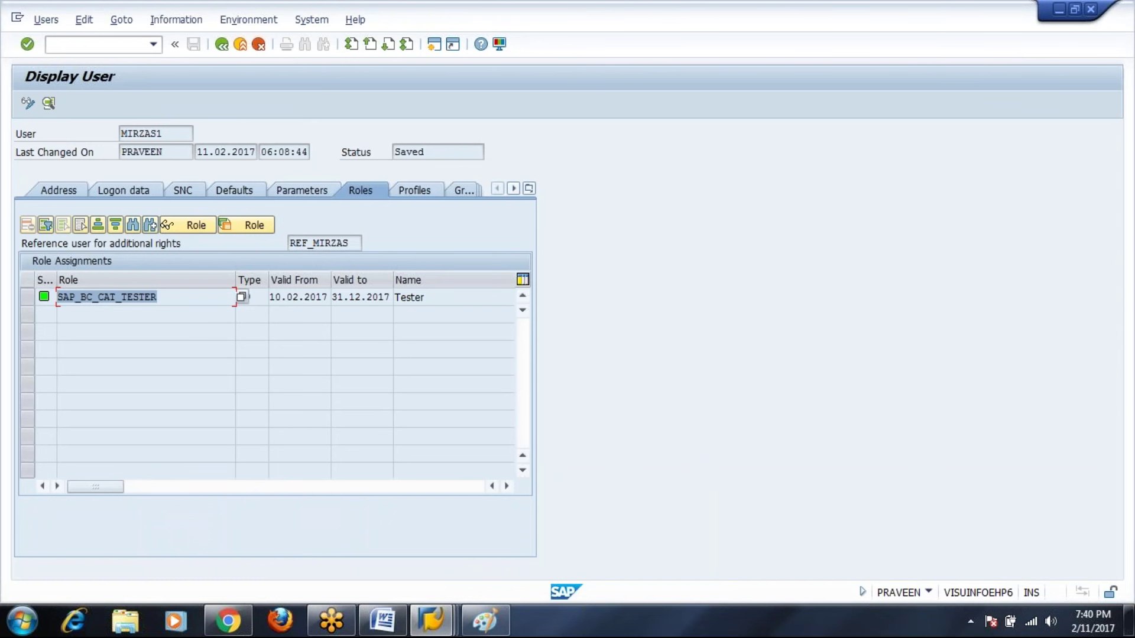
left_click(176, 20)
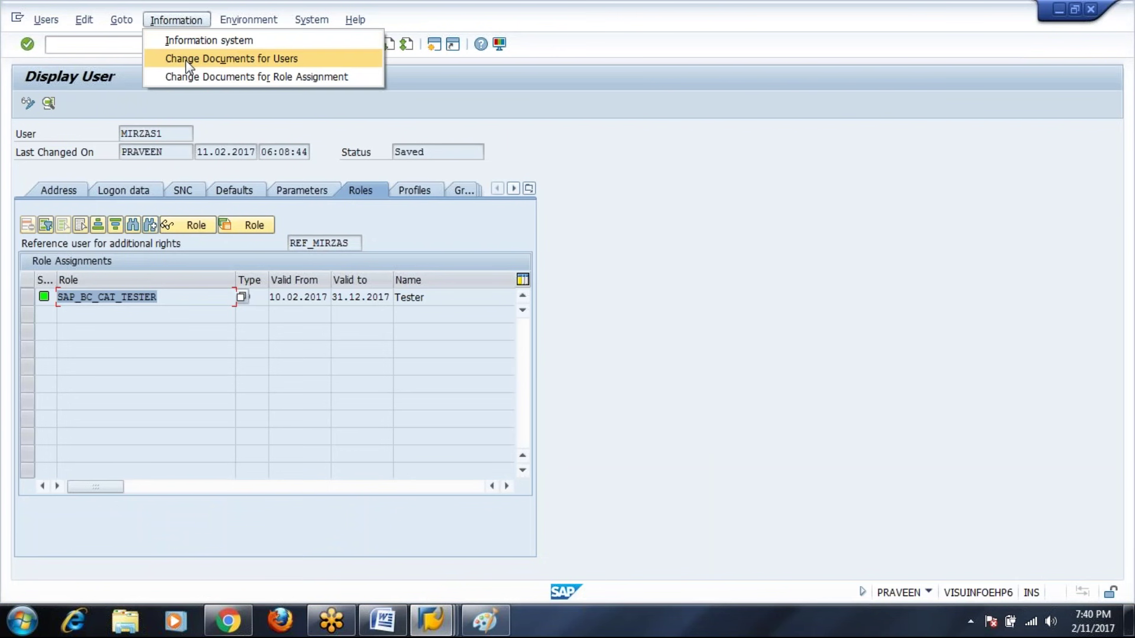
left_click(186, 60)
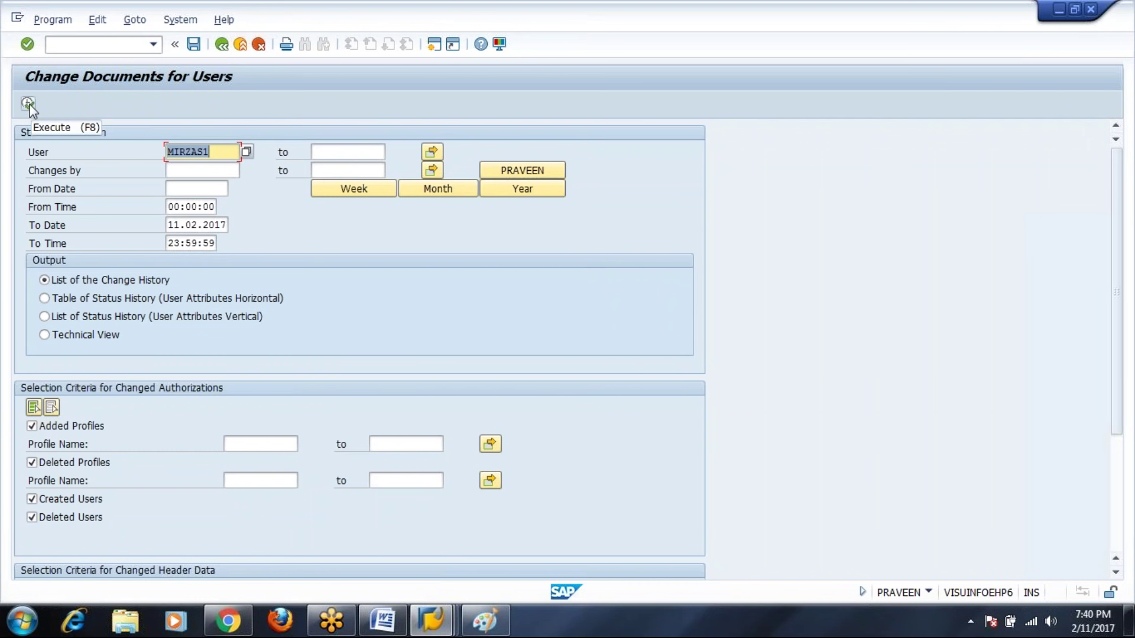
left_click(28, 104)
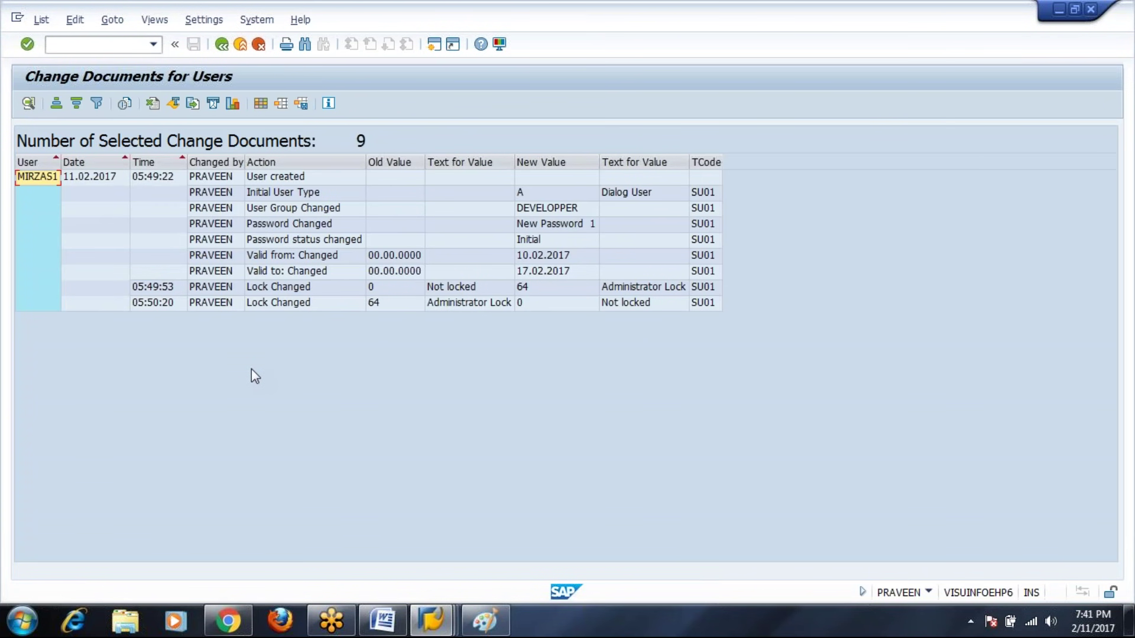
Run the change history for the user ID without the trailing 1 and examine its user creation and second password change entries
left_click(223, 44)
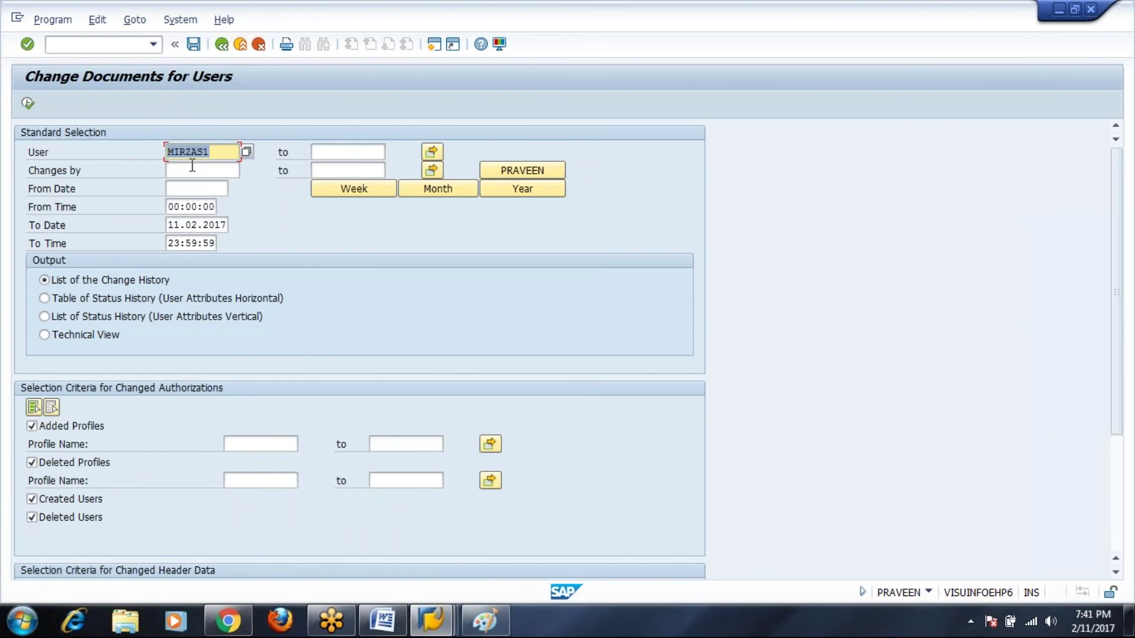
left_click(216, 152)
key("BackSpace")
left_click(26, 107)
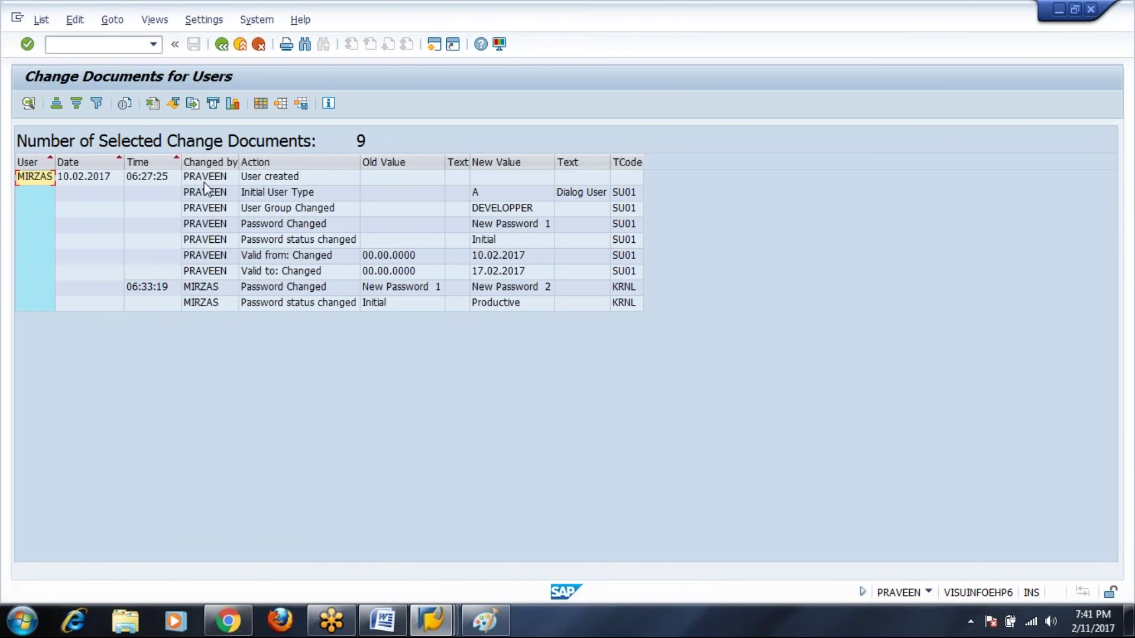
left_click(276, 176)
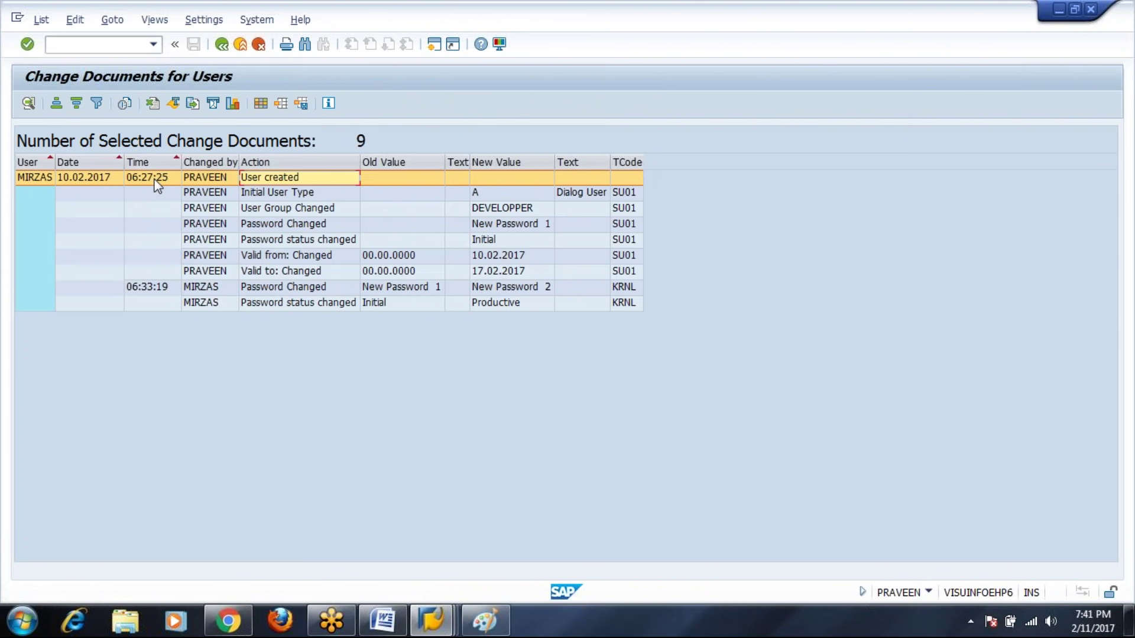
left_click(137, 288)
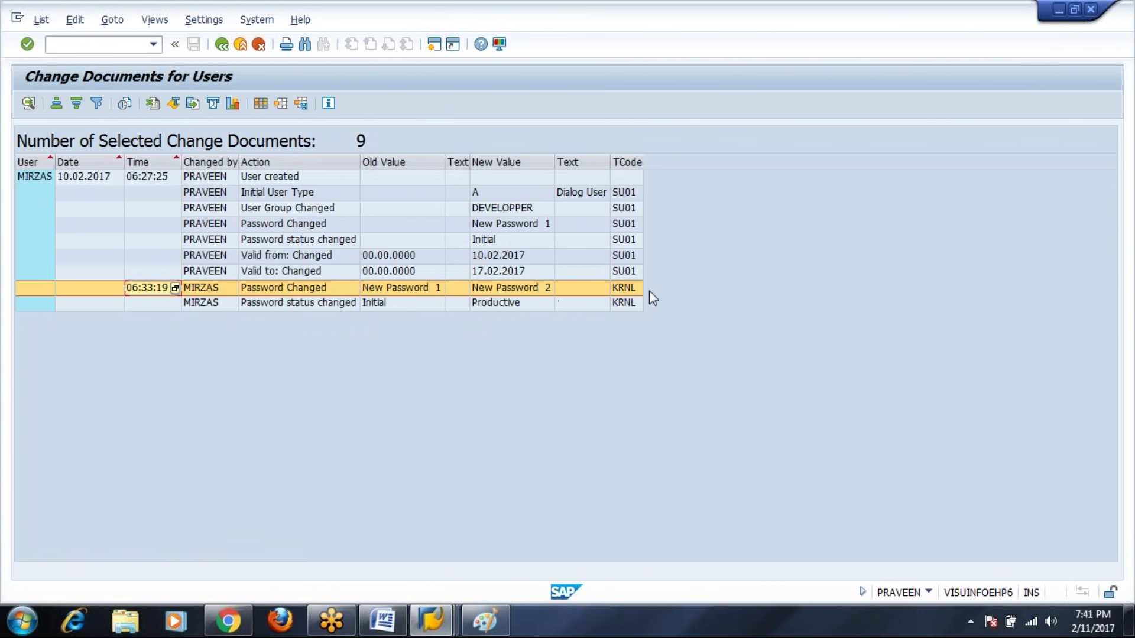
Run the change history for the user ID ending in 1 again and examine its two Lock Changed entries
left_click(222, 43)
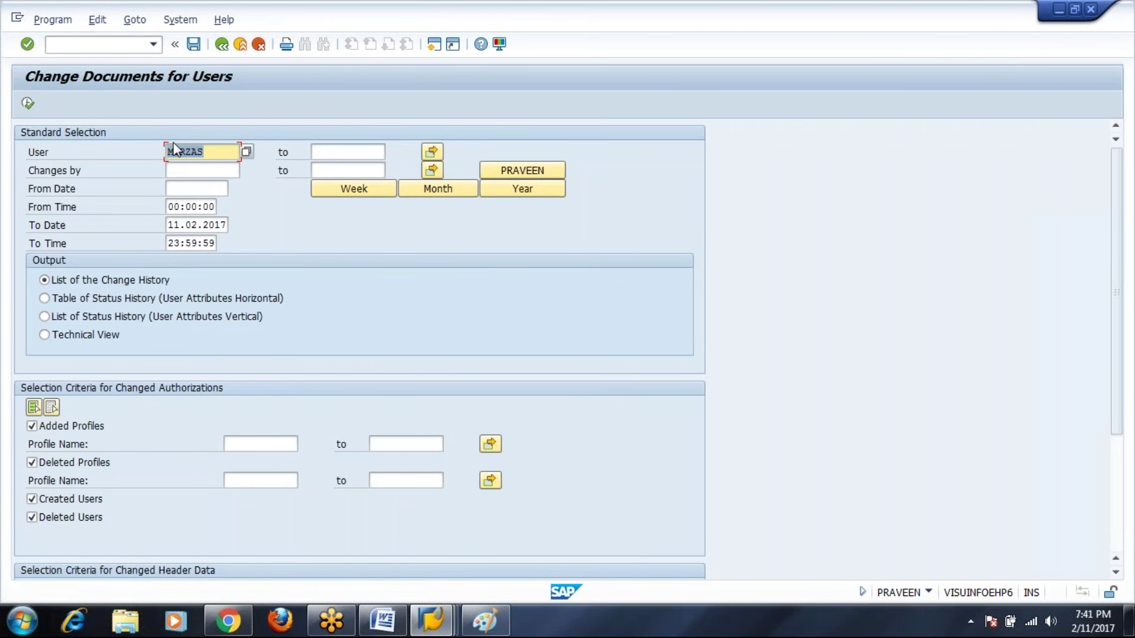
left_click(214, 152)
type("1")
left_click(28, 104)
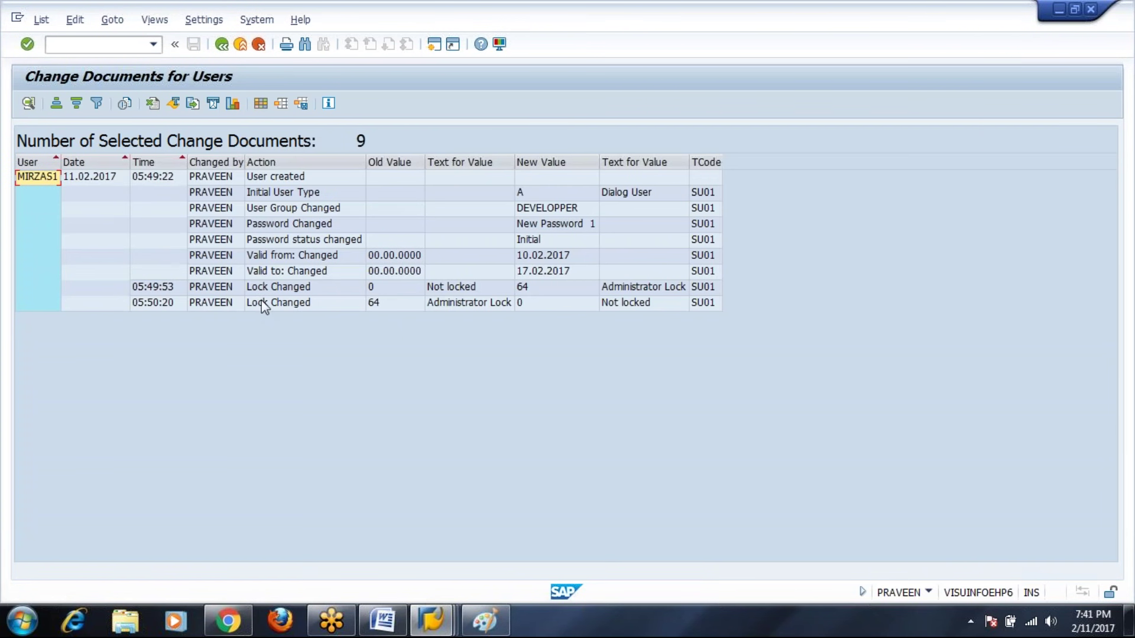
left_click(319, 291)
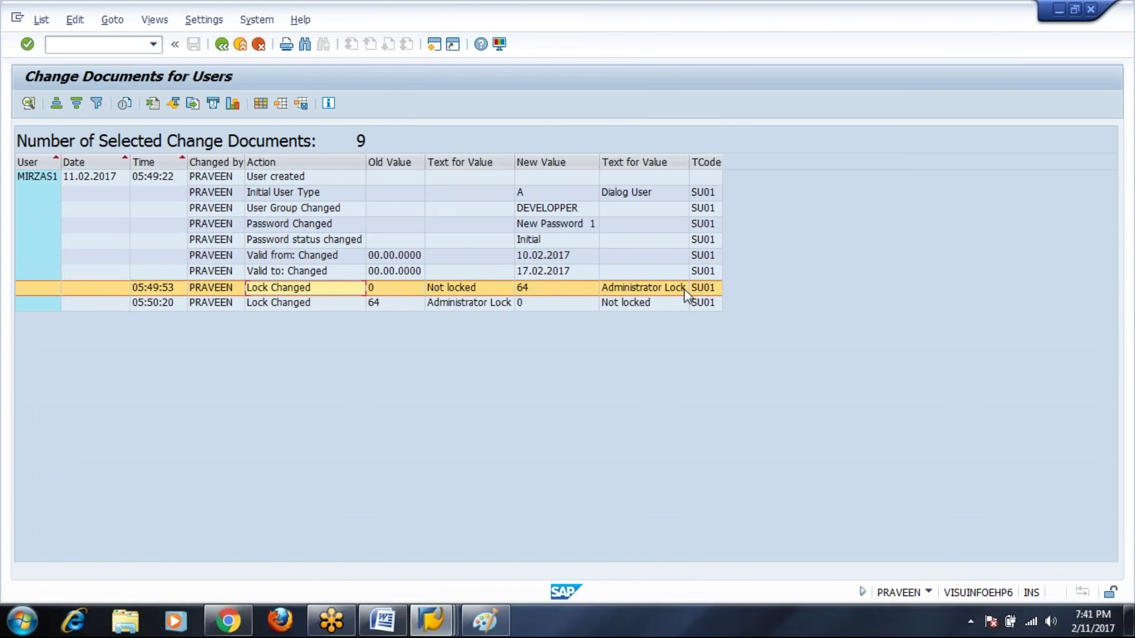
left_click(209, 303)
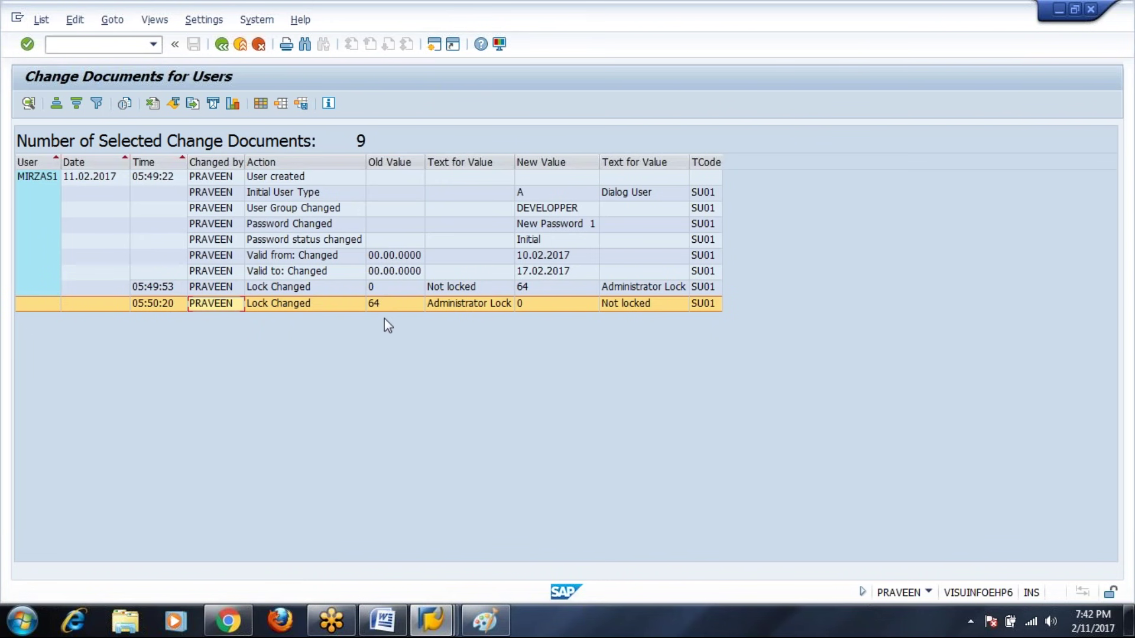
Switch to the Word document and review the user lock types, marking 32 – Global Lock (CUA) and 64 – Administrator Lock
left_click(383, 621)
scroll(373, 451, "down", 9)
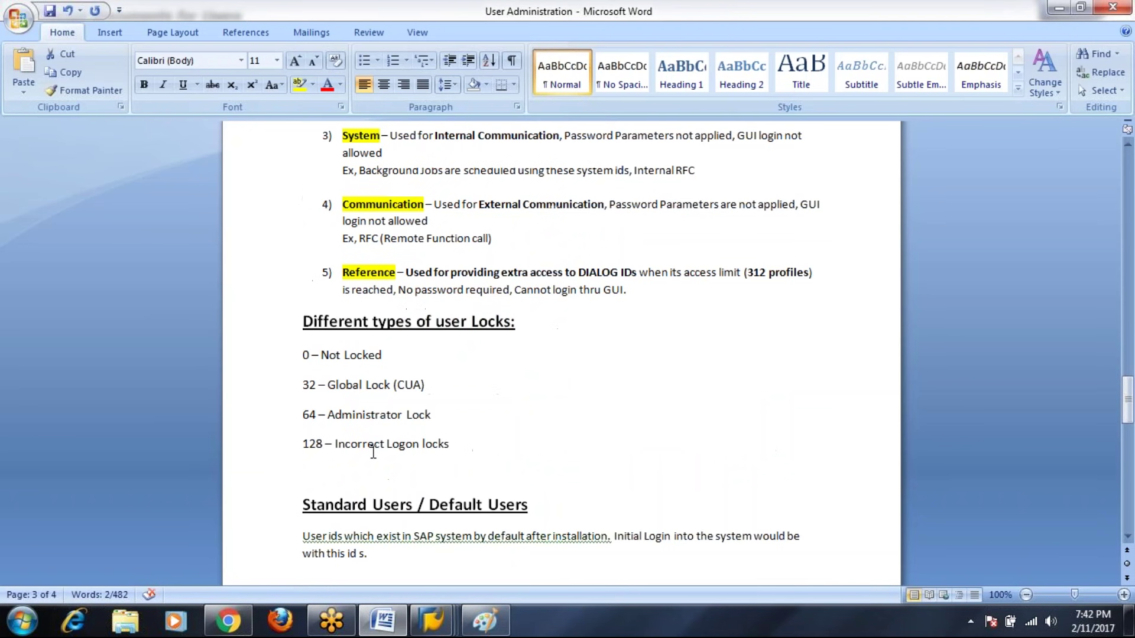
left_click_drag(300, 322, 555, 448)
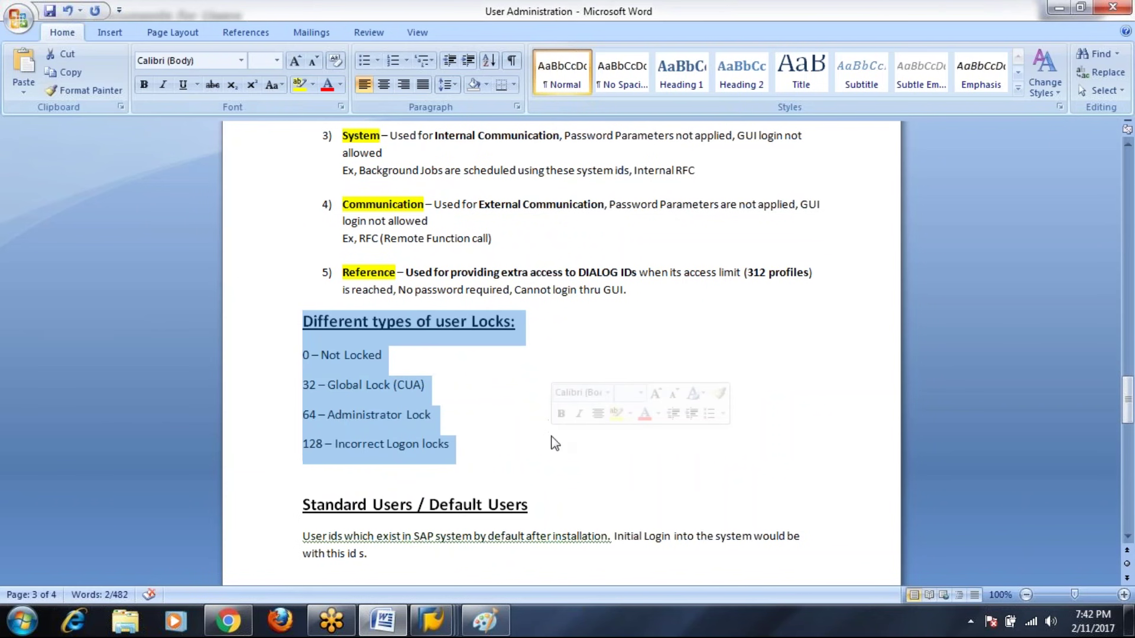
key("Right")
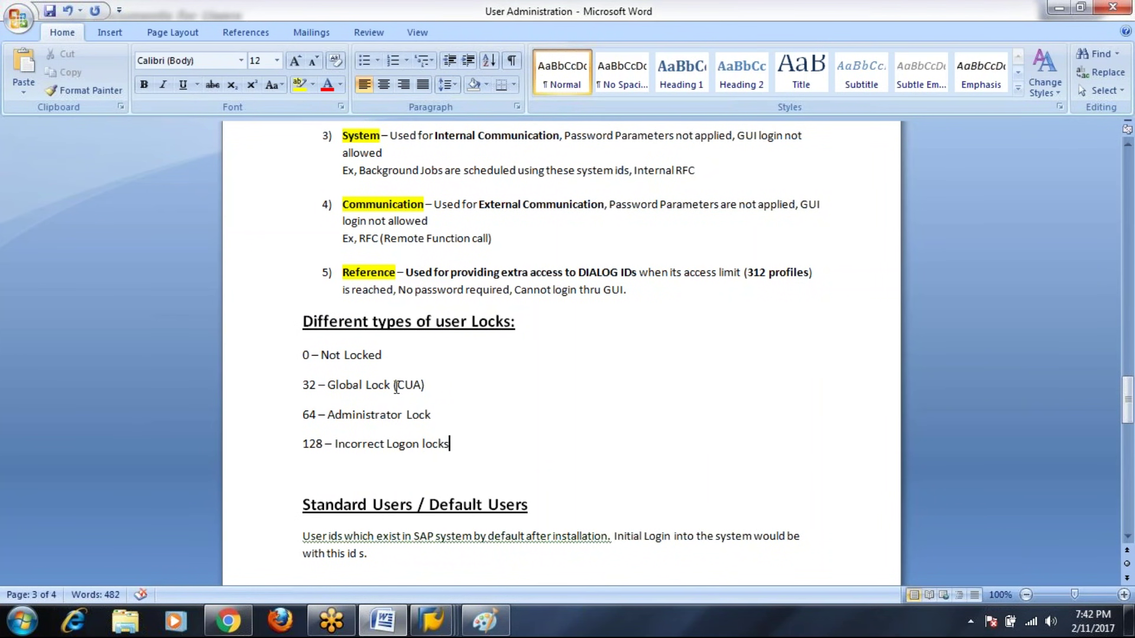
left_click_drag(433, 386, 302, 385)
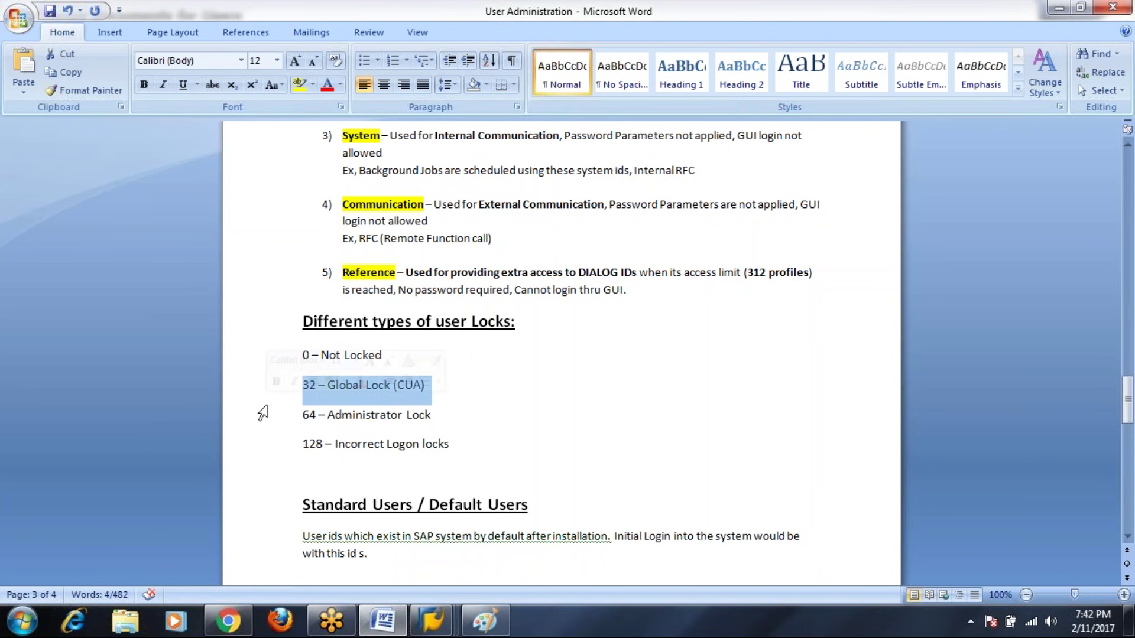
left_click(304, 414)
left_click_drag(304, 415, 440, 415)
Switch to the SAP change documents list and check the new value of the first Lock Changed entry
left_click(433, 621)
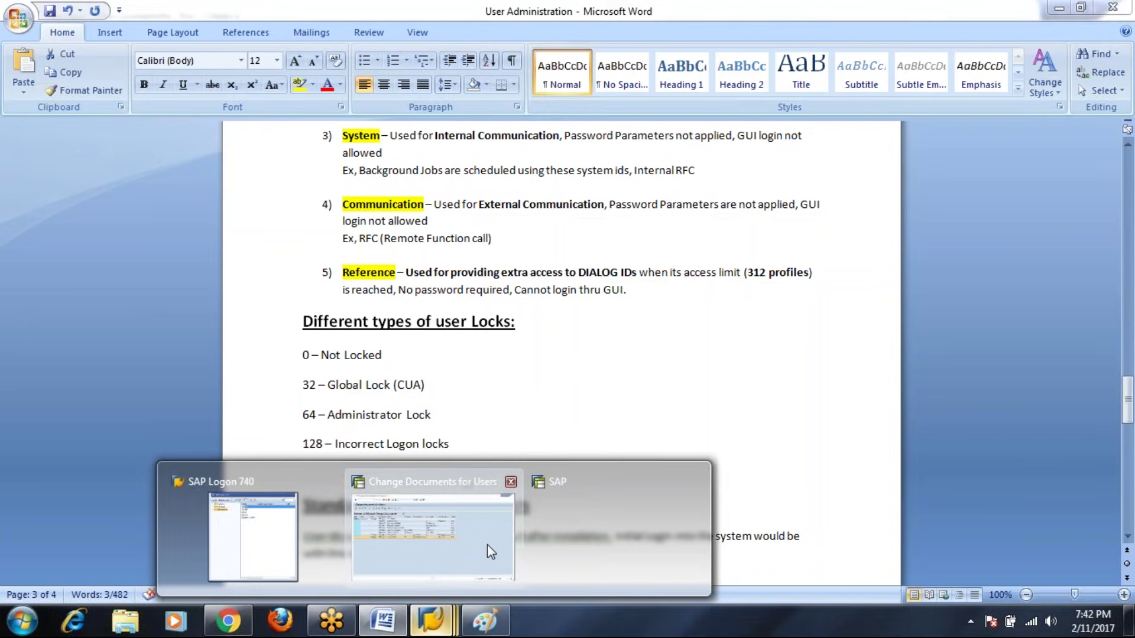
left_click(487, 547)
left_click(526, 290)
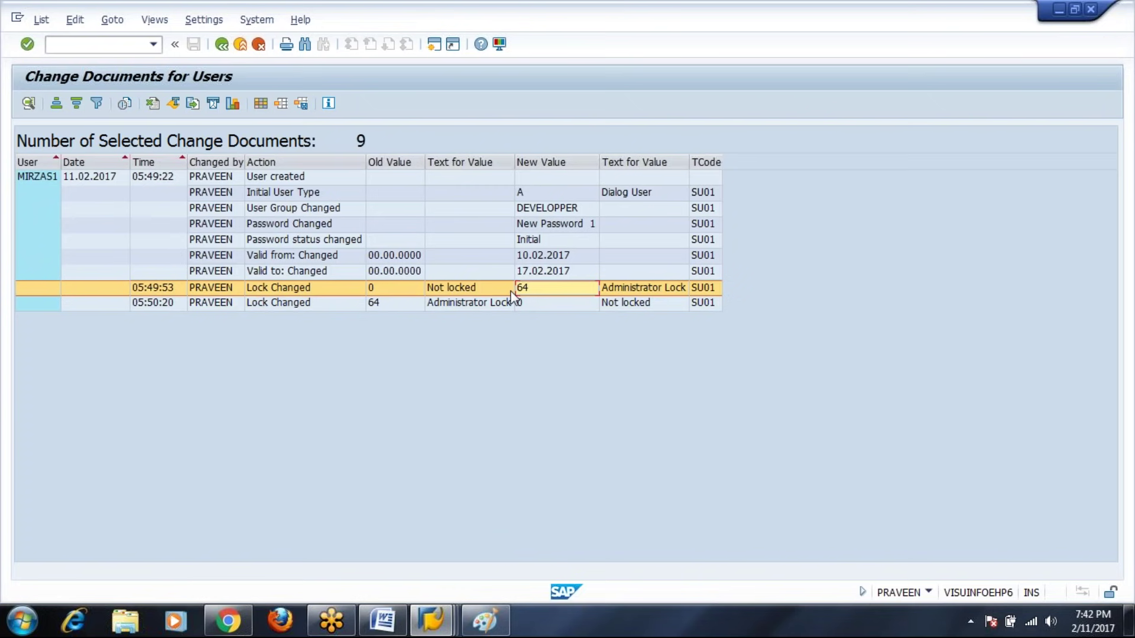
Switch back to the Word document and mark the lock type list from 0 – Not Locked to 128 – Incorrect Logon locks
key("alt+Tab")
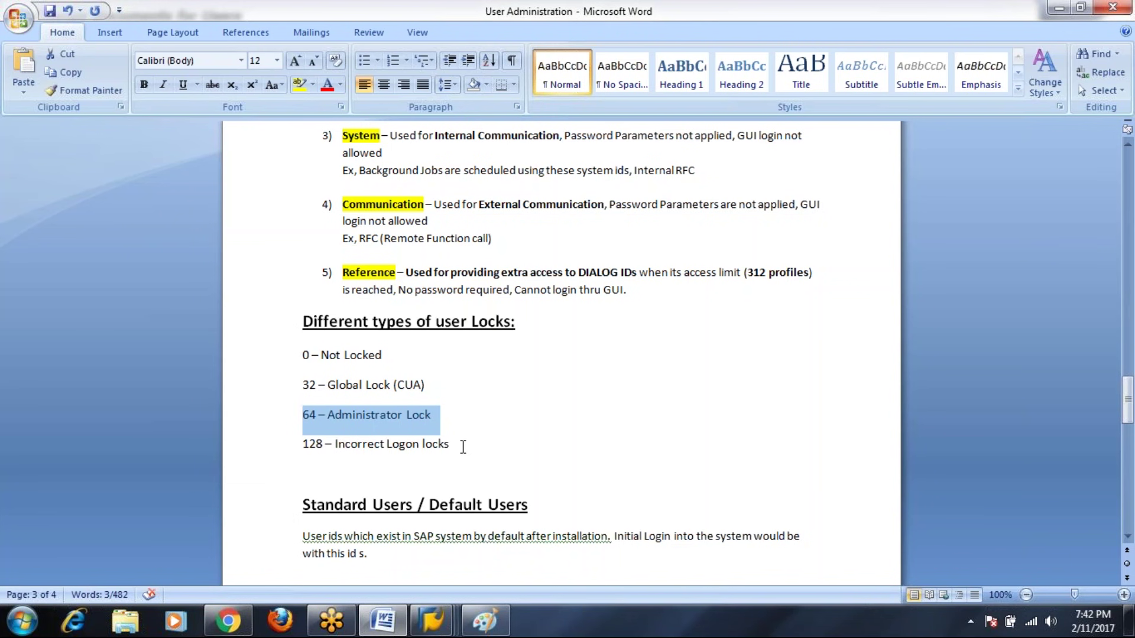
left_click(305, 355)
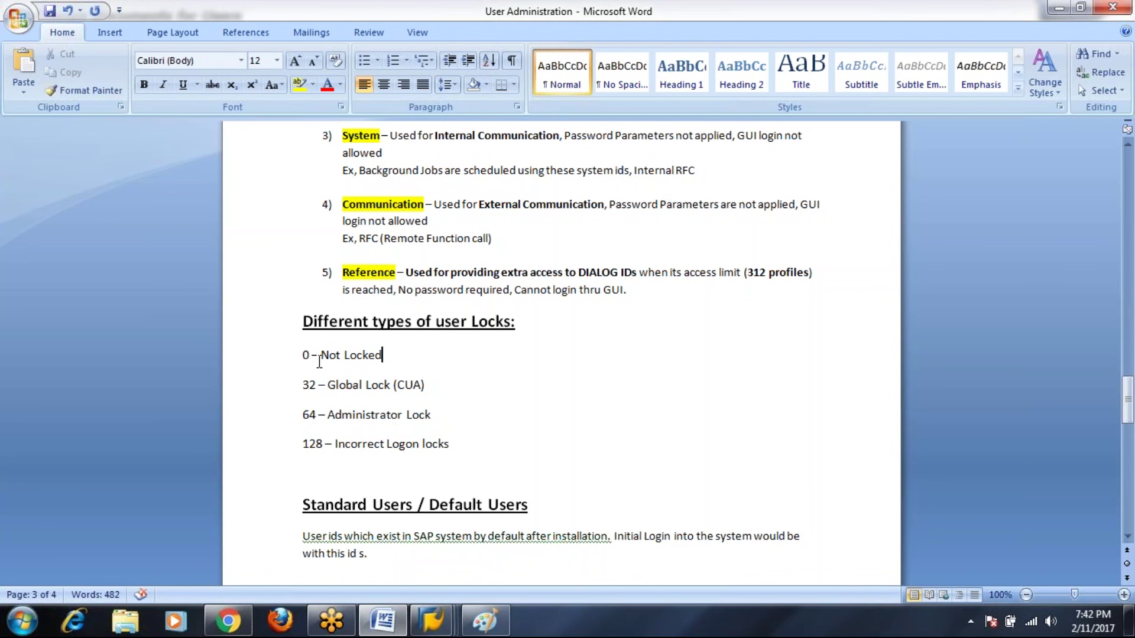
left_click_drag(305, 355, 464, 449)
Switch to SAP, rerun the change history for the same user from its selection screen, review it and return to the selection
left_click(432, 621)
left_click(443, 481)
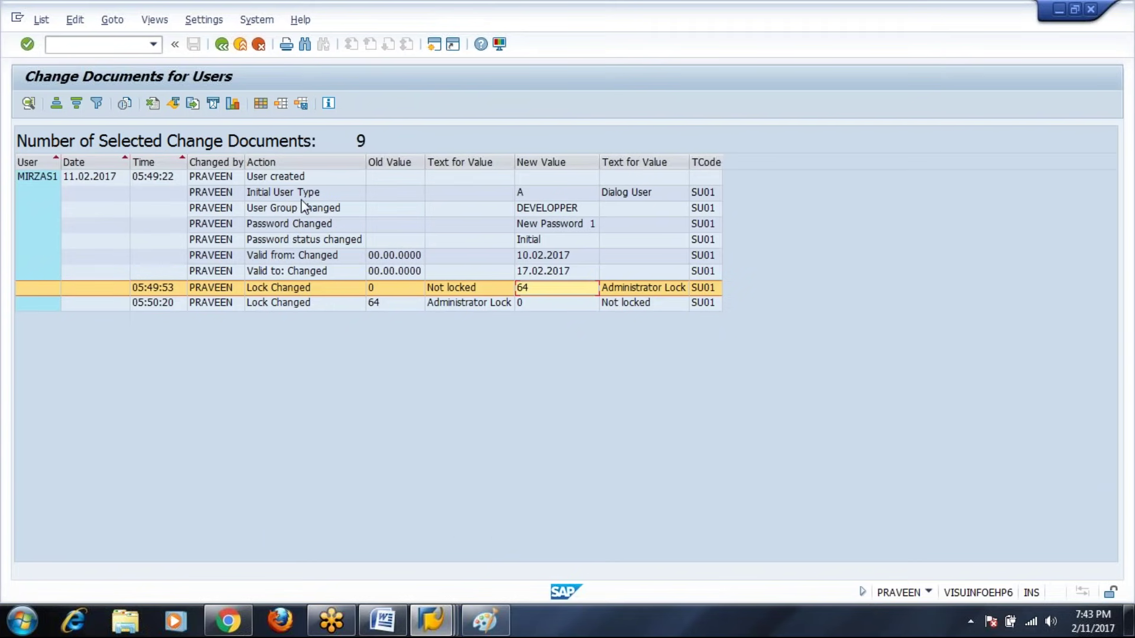
left_click(222, 45)
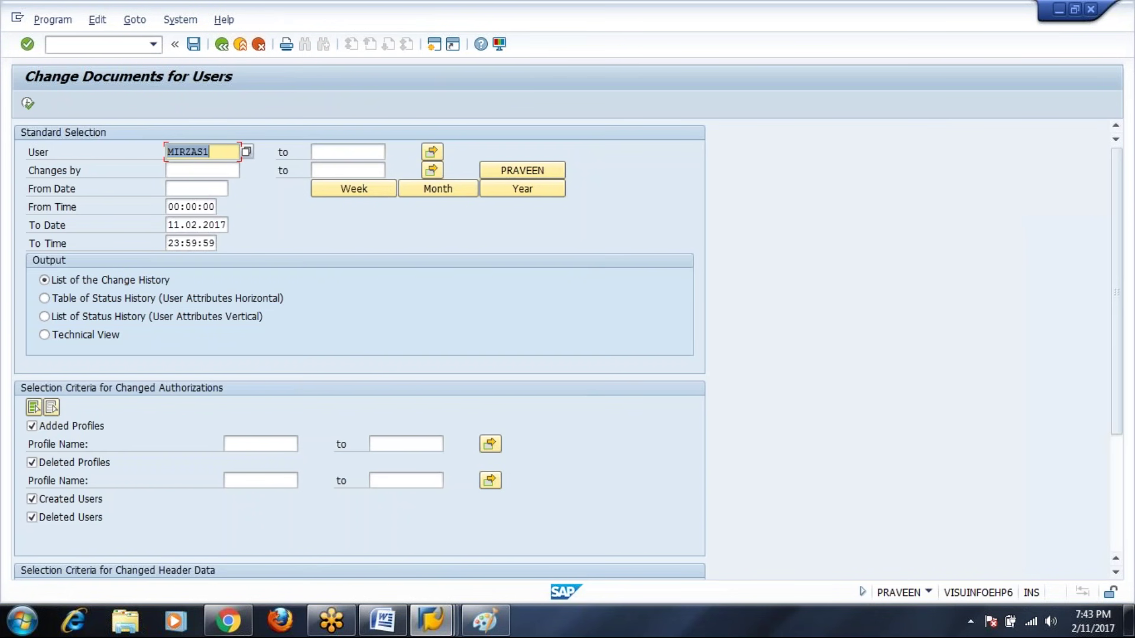
left_click(27, 104)
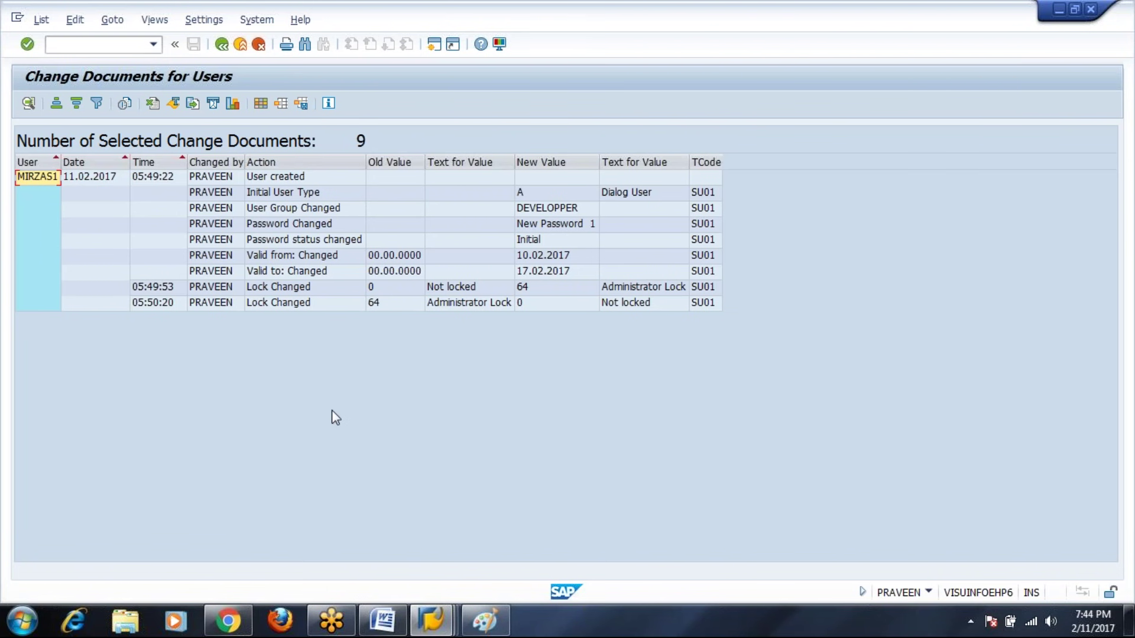
left_click(218, 46)
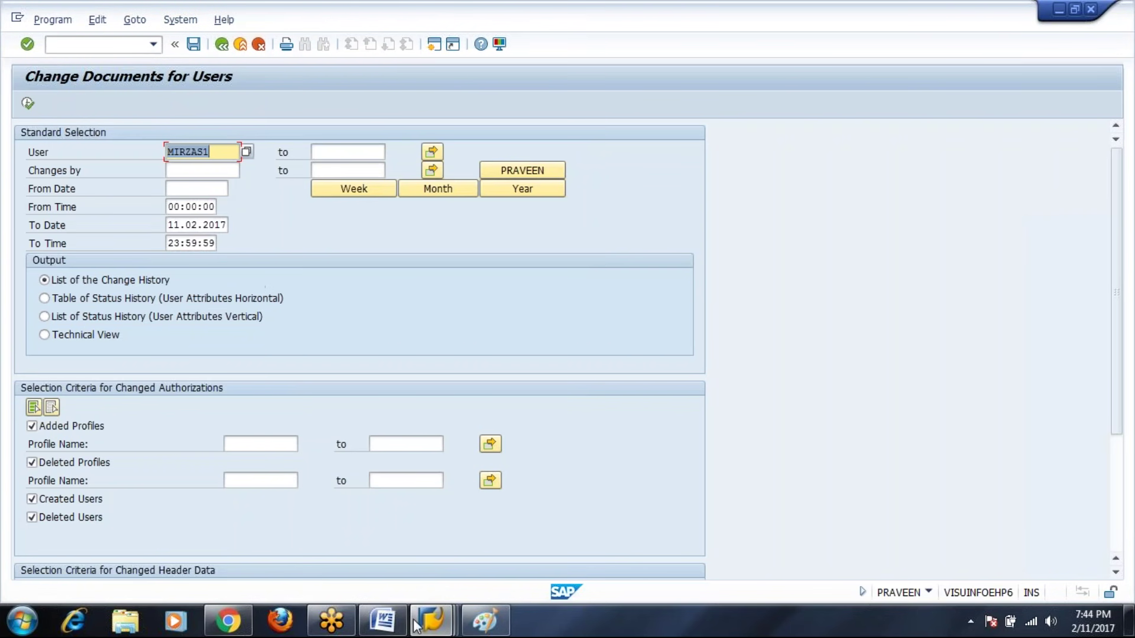
Switch to the Word document, review it from the User Administration title to the Address and Logon Data notes, and save it
left_click(382, 621)
scroll(562, 355, "up", 15)
scroll(405, 463, "up", 20)
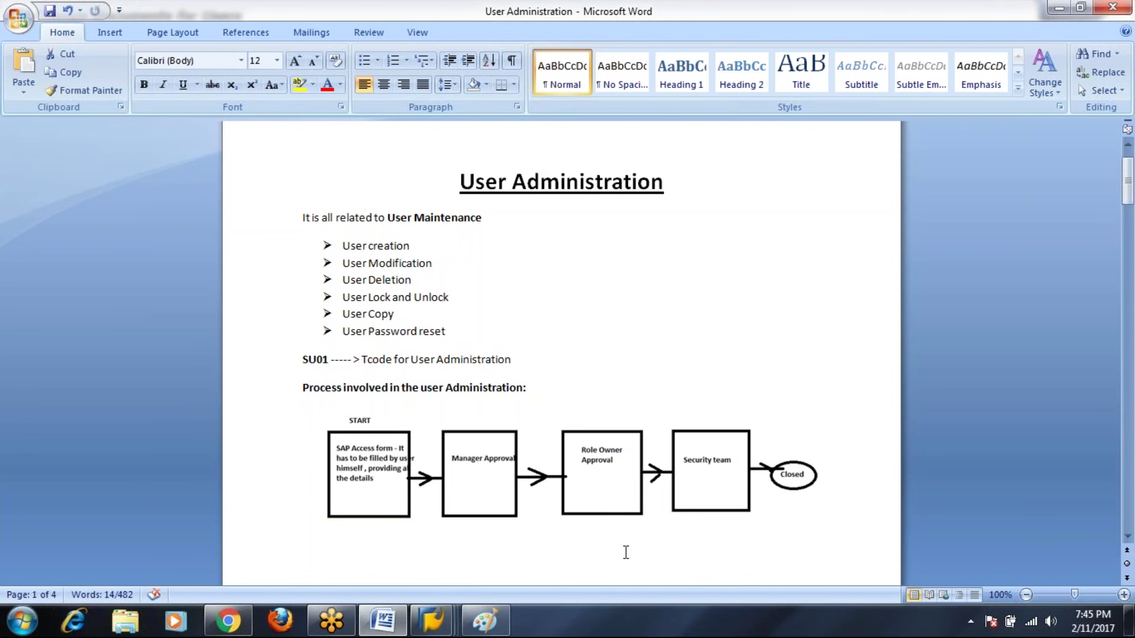
scroll(626, 553, "down", 5)
scroll(626, 553, "down", 2)
scroll(626, 517, "down", 20)
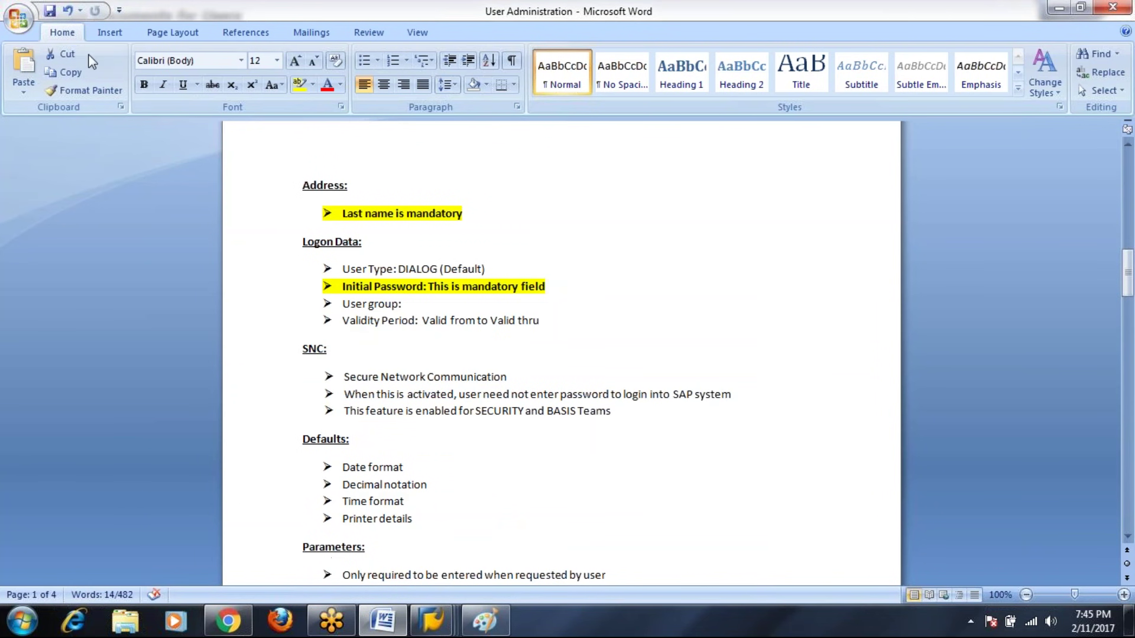
left_click(50, 11)
Insert four blank lines before the Standard Users / Default Users heading to move it onto the same page as its table
scroll(731, 495, "down", 17)
scroll(731, 494, "down", 20)
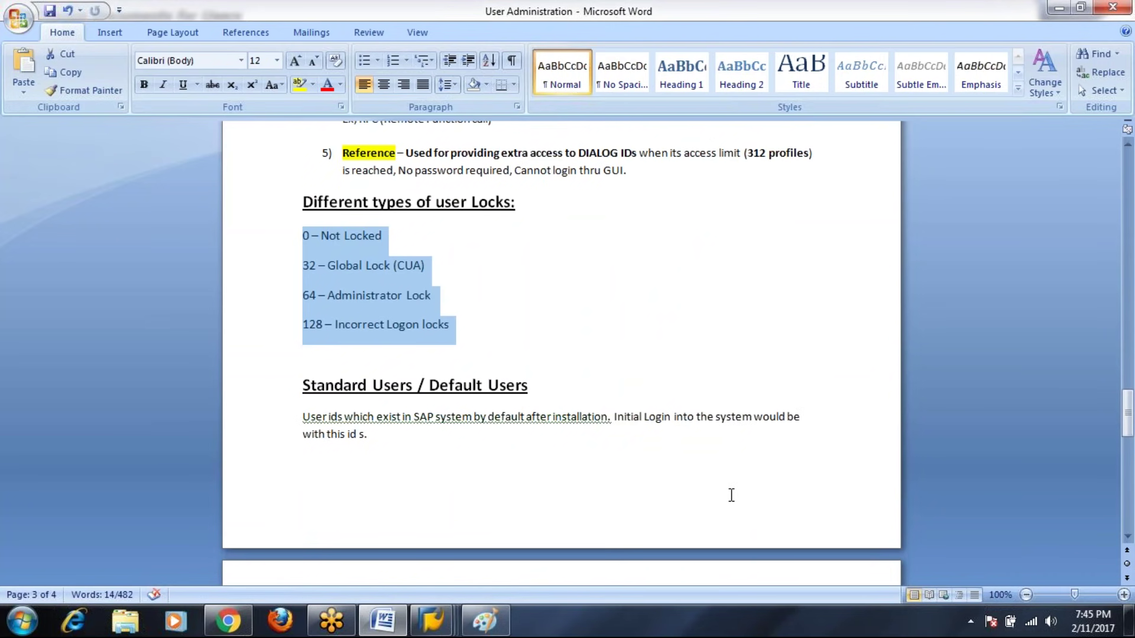
scroll(731, 495, "down", 5)
scroll(561, 355, "up", 6)
scroll(561, 355, "down", 7)
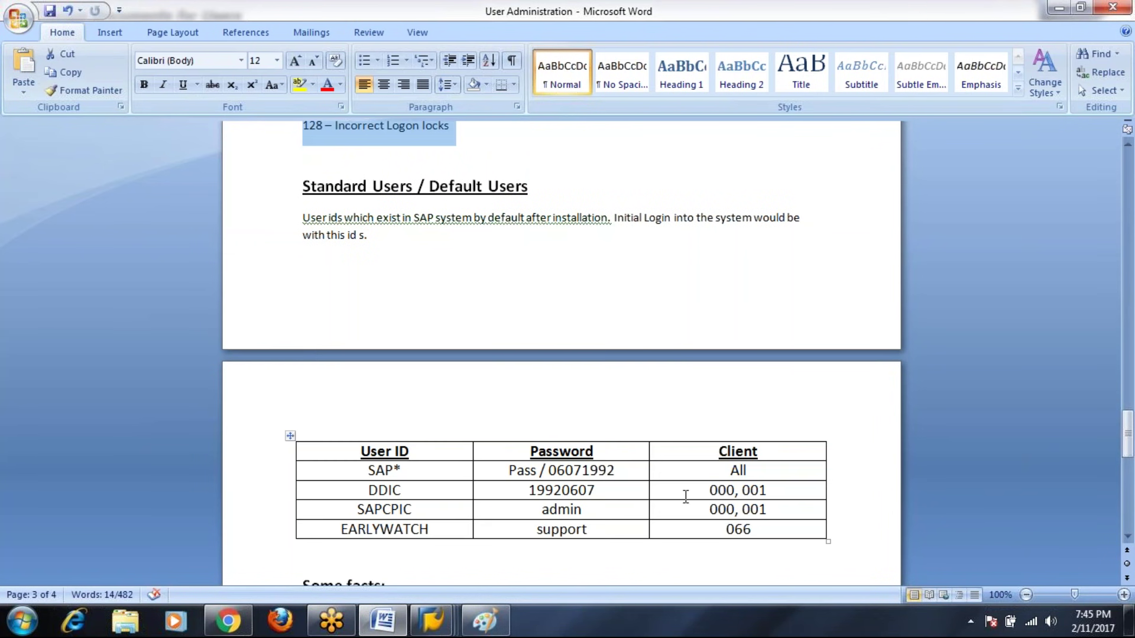
left_click(304, 185)
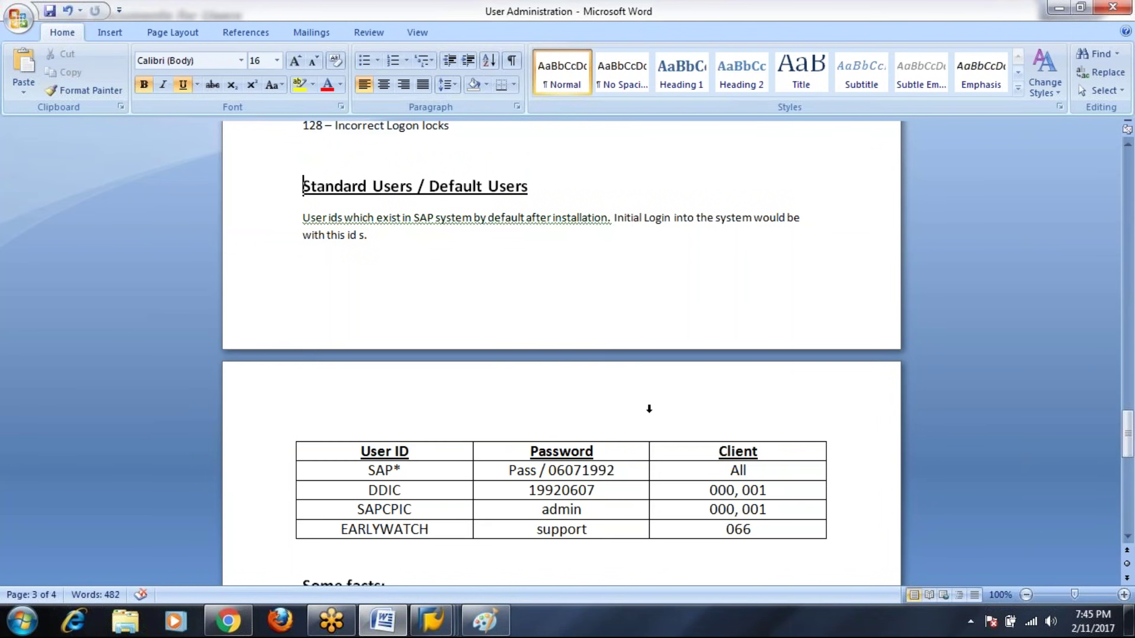
key("Return")
key("Return")
key("Return")
key("Return")
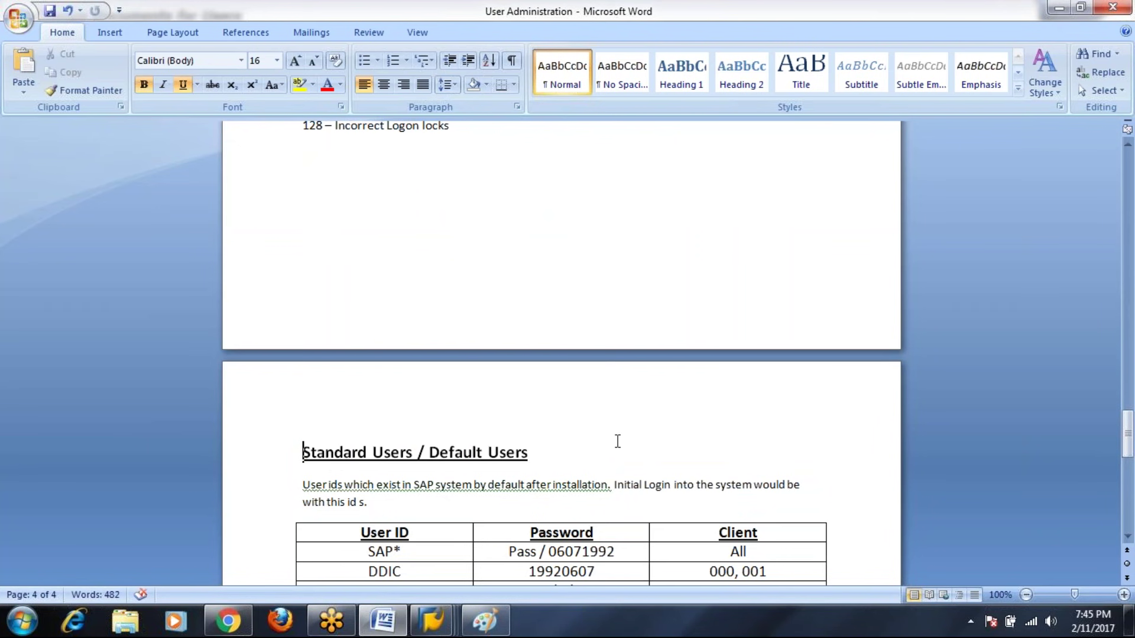
scroll(430, 471, "down", 6)
scroll(430, 471, "down", 2)
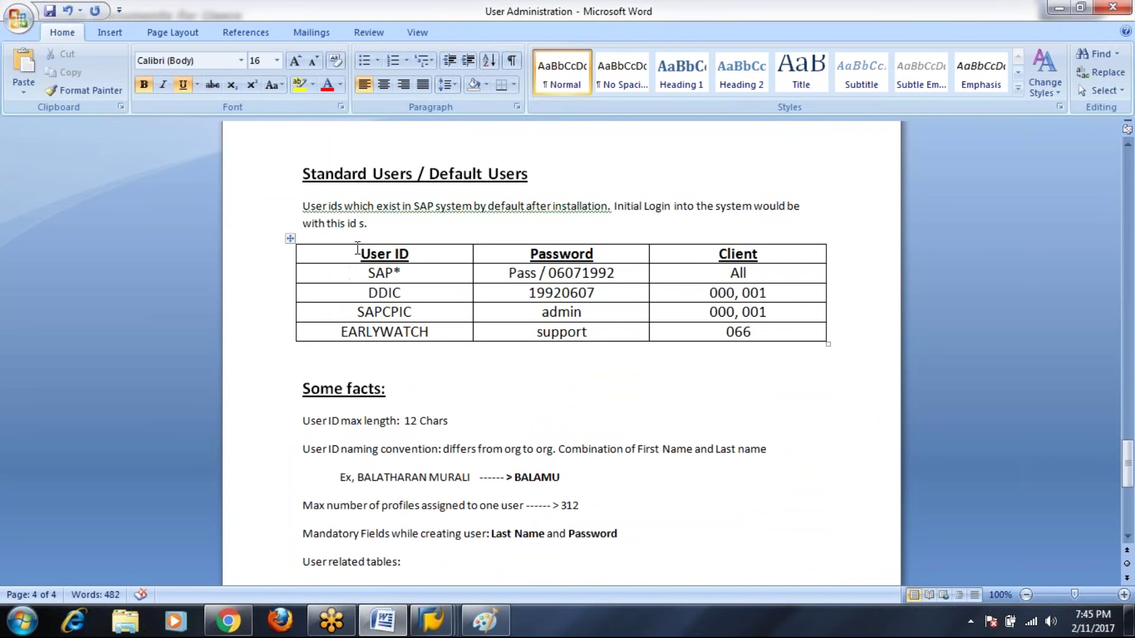
Mark the whole standard users table and ignore the grammar suggestion on the sentence describing the default user IDs
left_click_drag(360, 254, 772, 334)
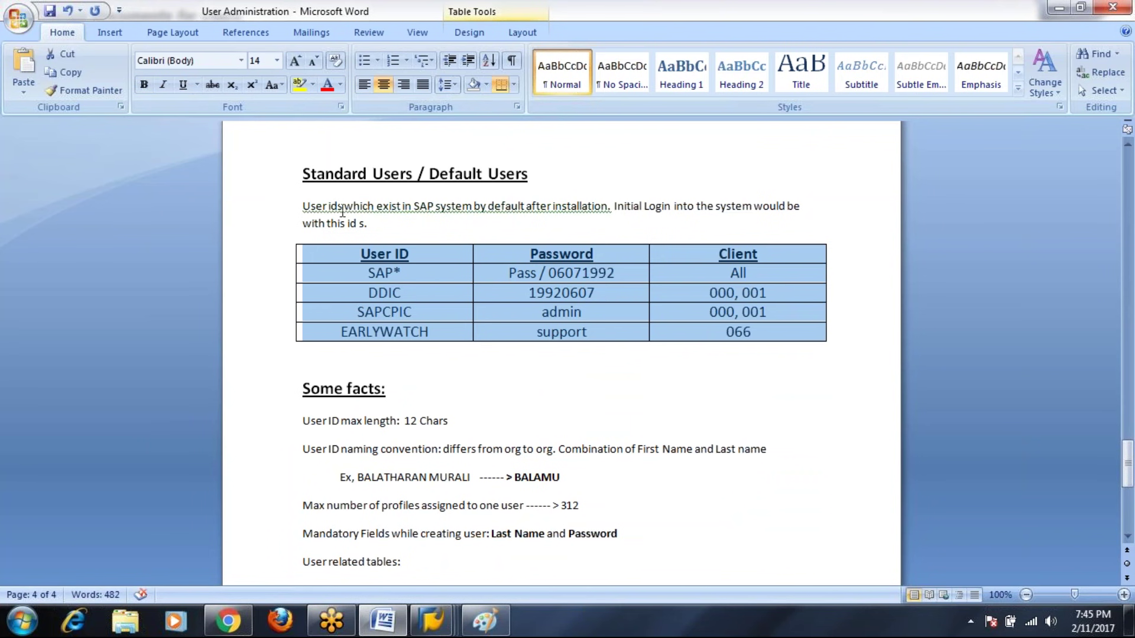
left_click(405, 207)
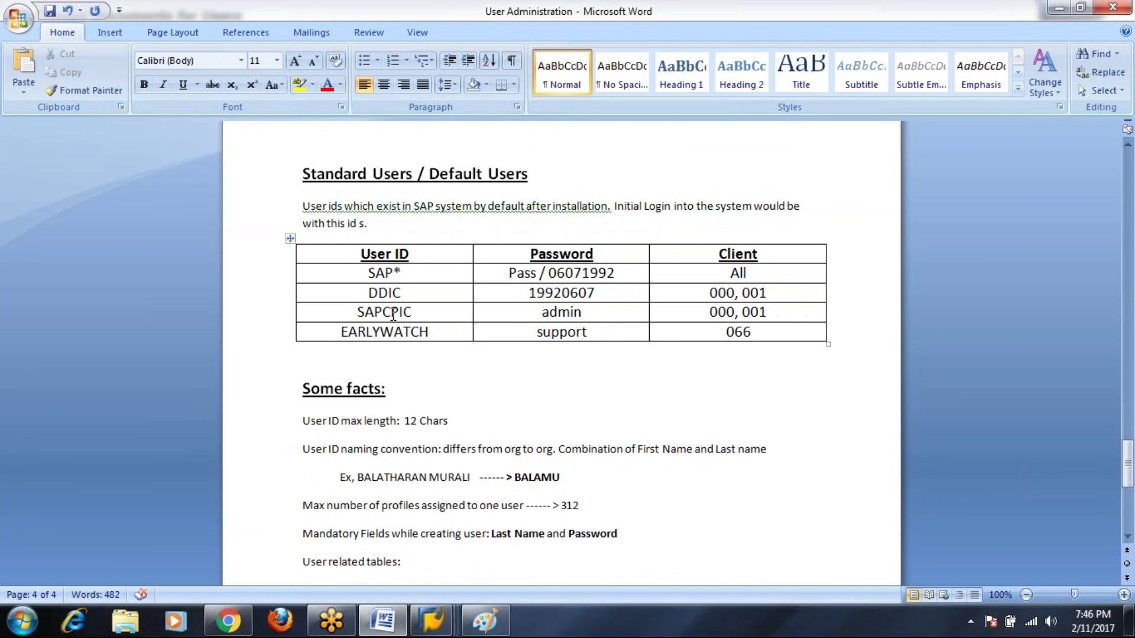
right_click(536, 207)
left_click(553, 241)
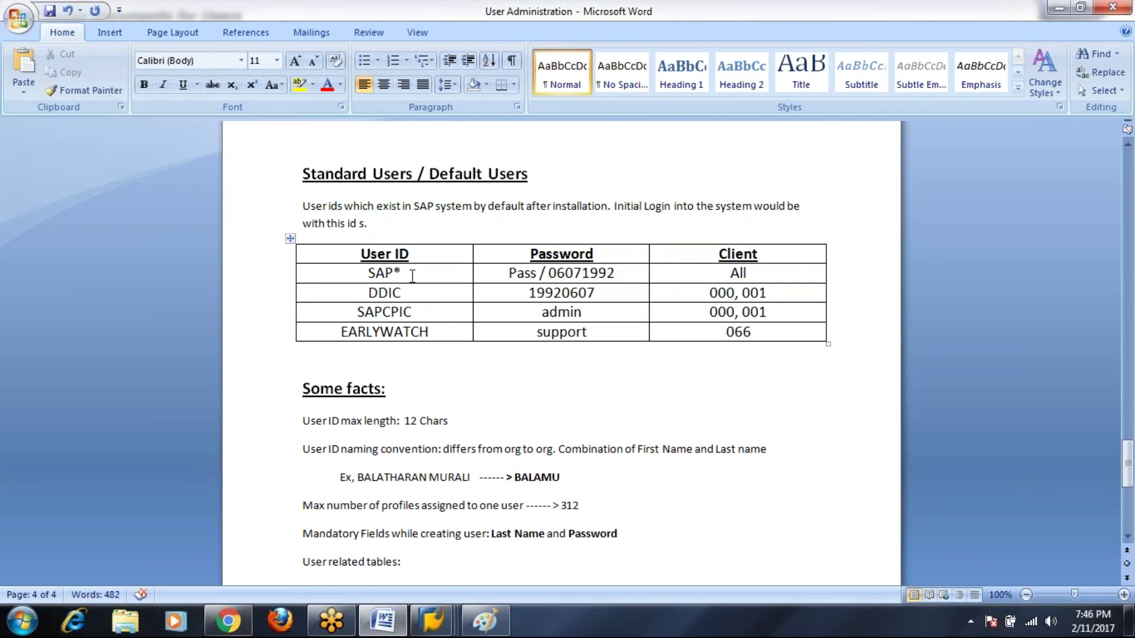
Mark the SAP* user ID in the table and retype the first letter of its Password entry in lowercase
left_click_drag(402, 273, 365, 273)
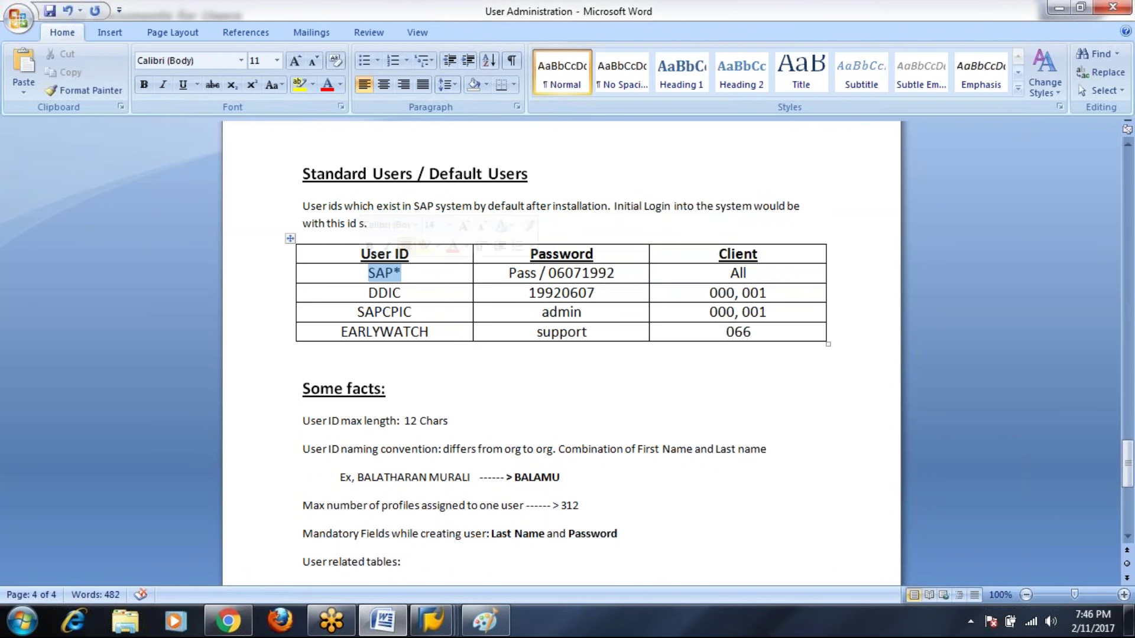
left_click(516, 273)
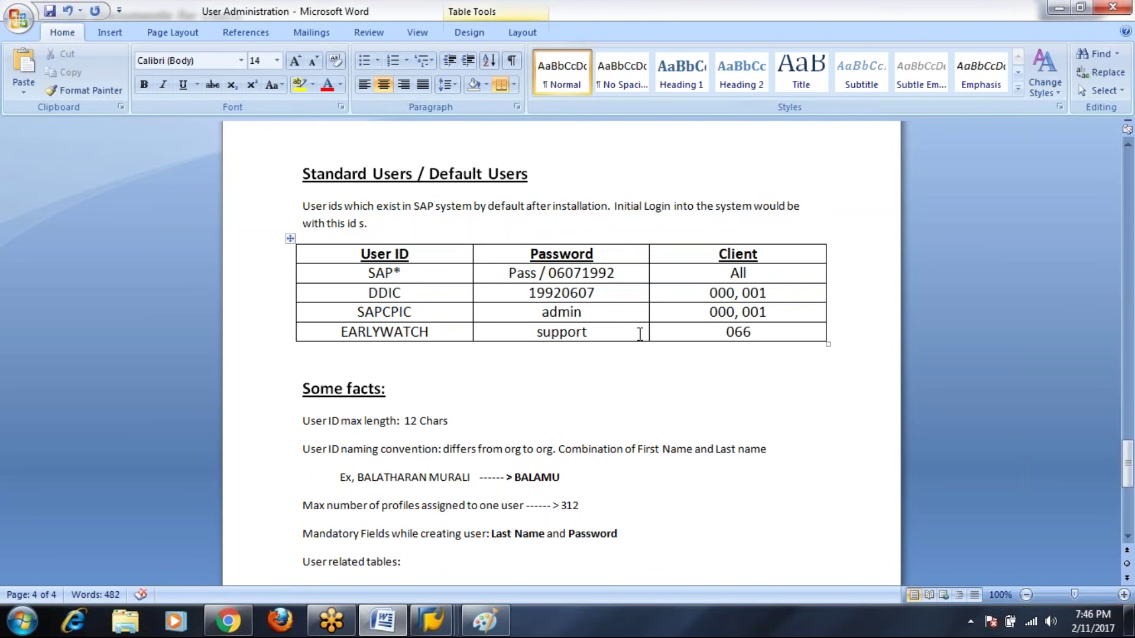
key("BackSpace")
type("p")
Review the Some facts section, marking the naming convention's example name and resulting user ID, and the maximum of 312 profiles
scroll(486, 449, "down", 5)
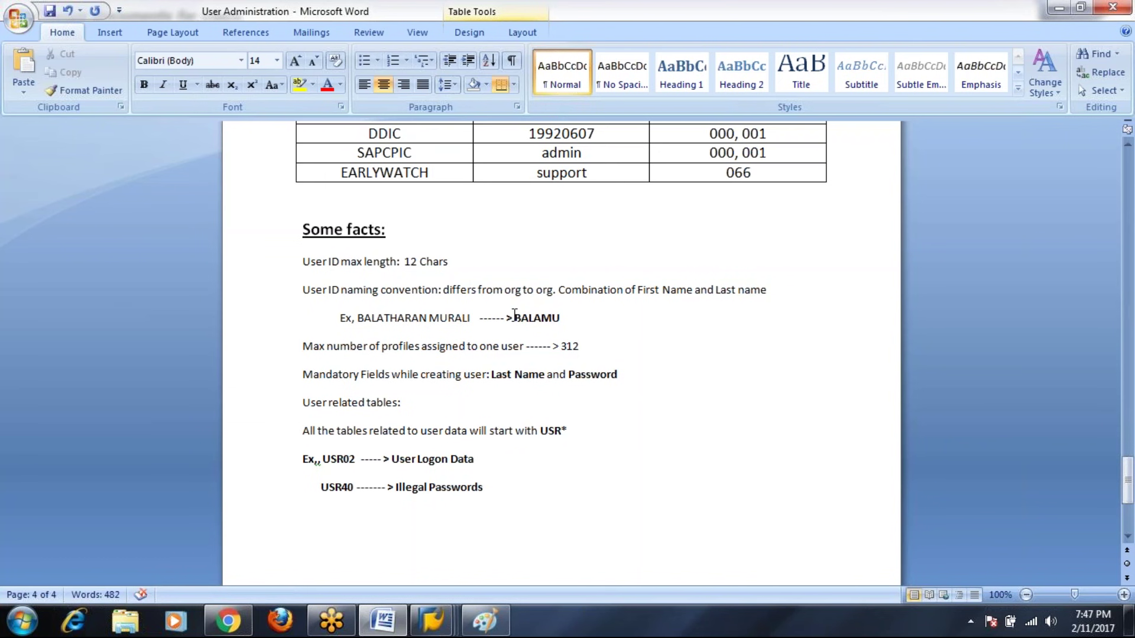
left_click_drag(359, 321, 459, 320)
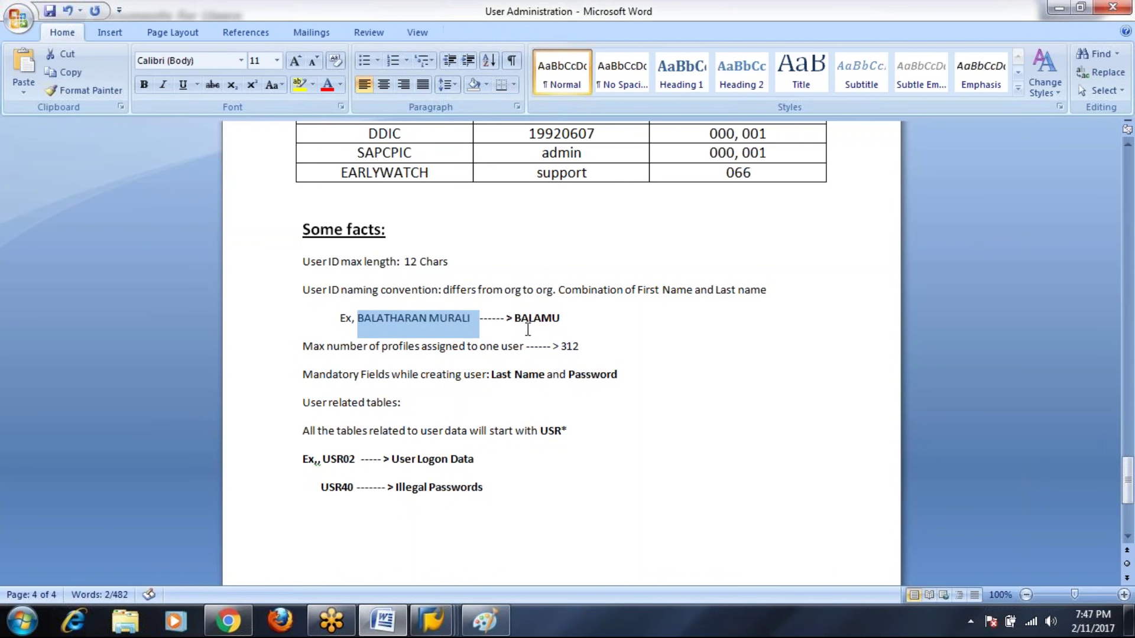
left_click_drag(515, 320, 534, 320)
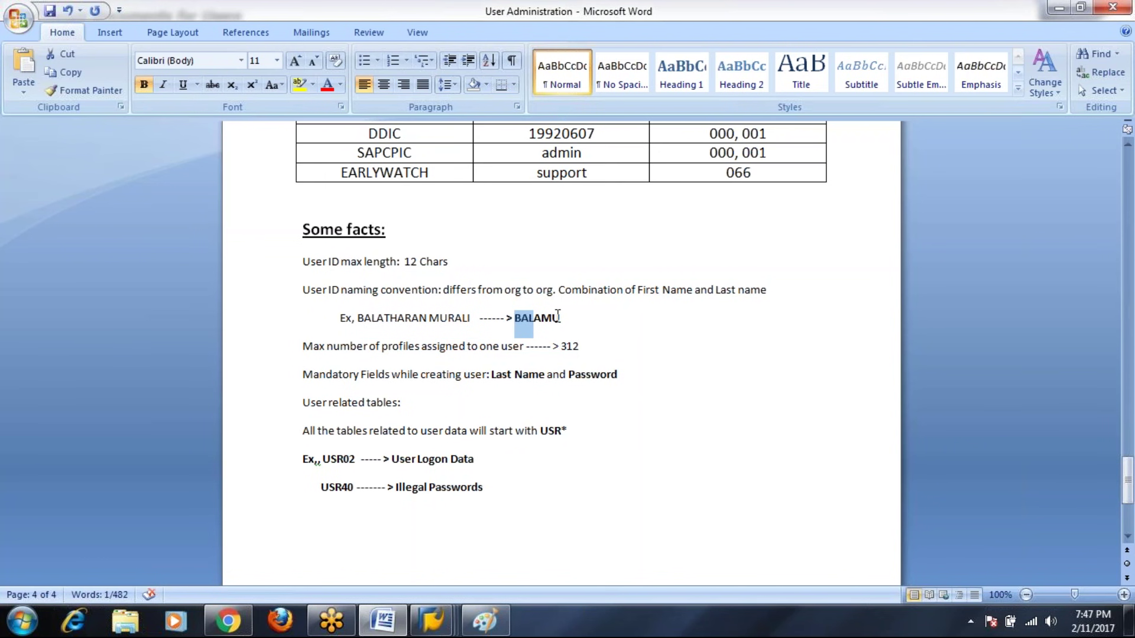
left_click_drag(562, 318, 516, 319)
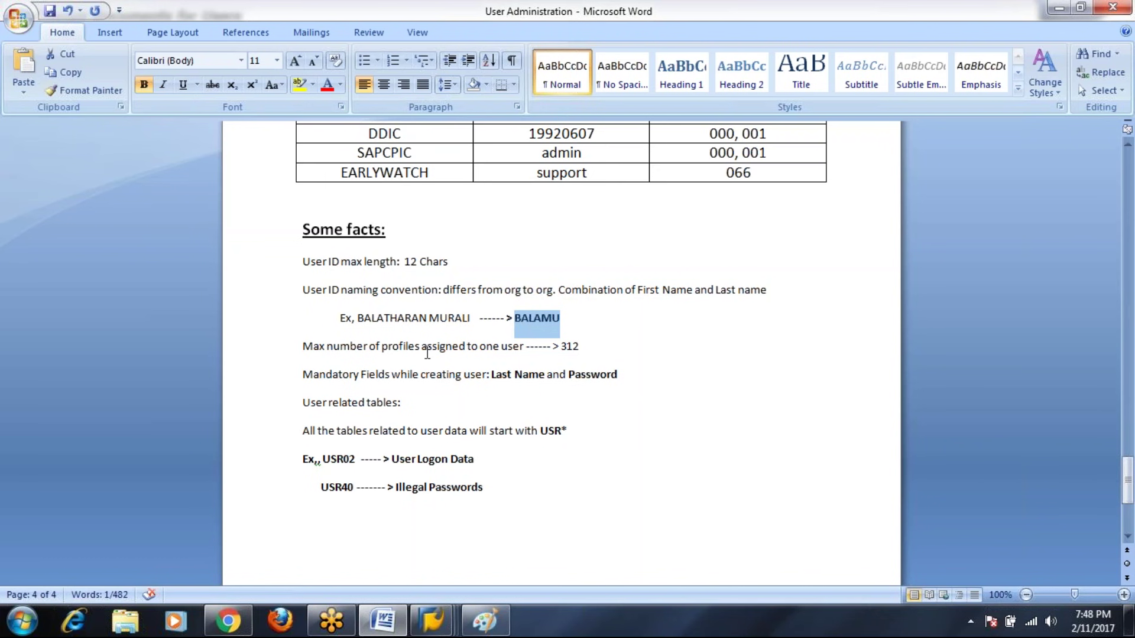
left_click_drag(564, 347, 585, 348)
left_click(552, 417)
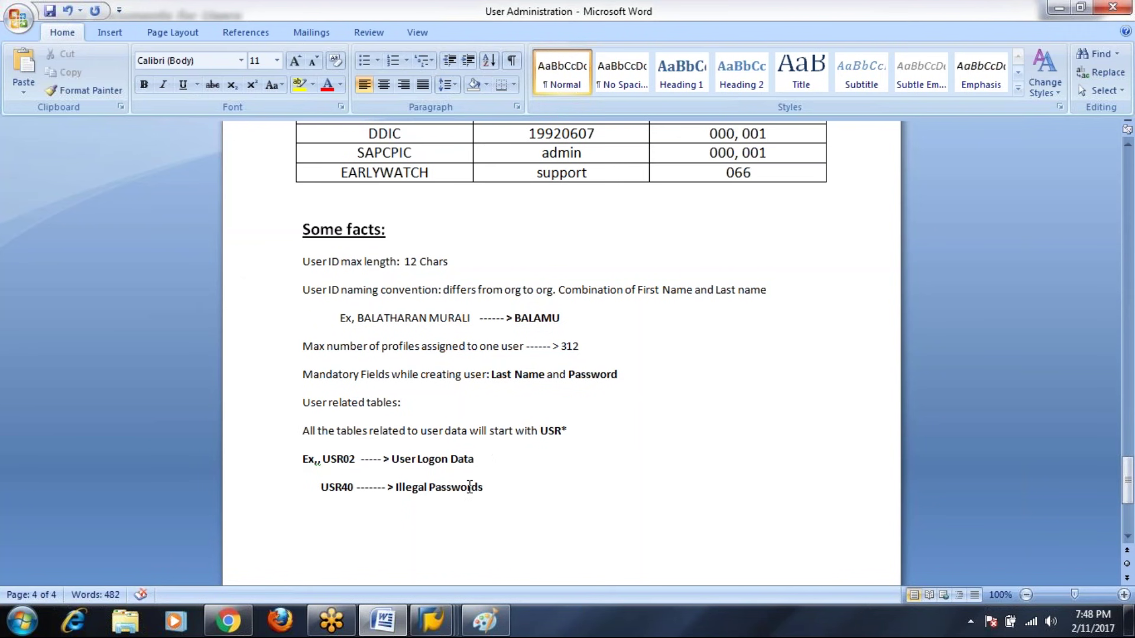
Review the user related tables and mark the USR prefix in the line on user data tables
scroll(469, 487, "down", 3)
scroll(470, 487, "up", 3)
left_click_drag(540, 431, 564, 433)
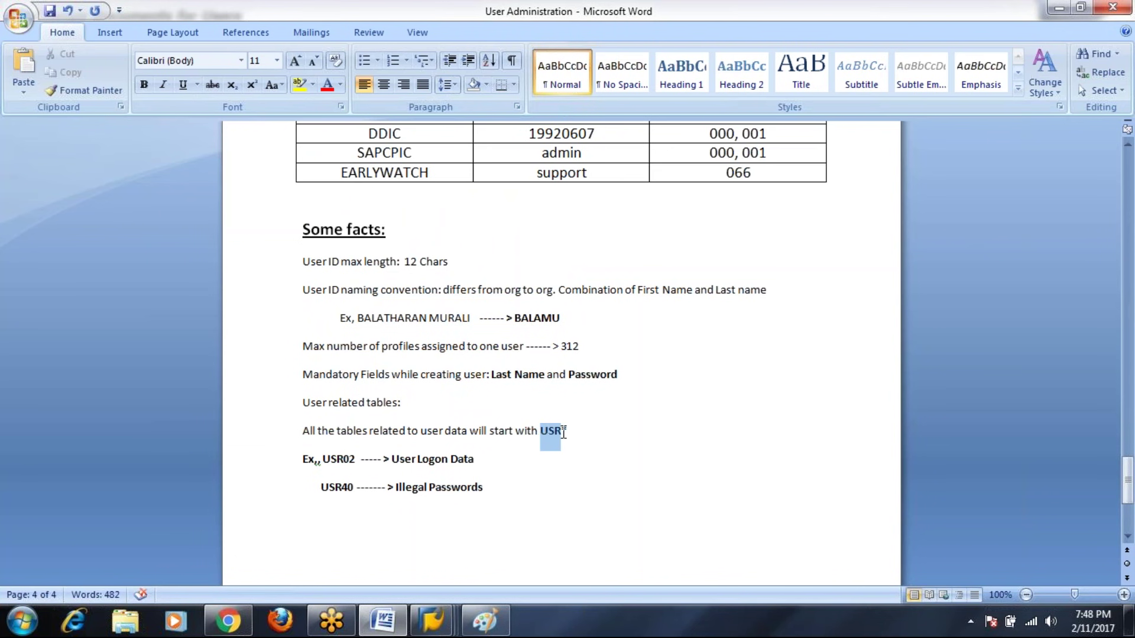
left_click(578, 497)
Review the document back to its title and down again through the SU01 tab notes, user types and user lock types
scroll(739, 490, "up", 15)
scroll(731, 492, "up", 15)
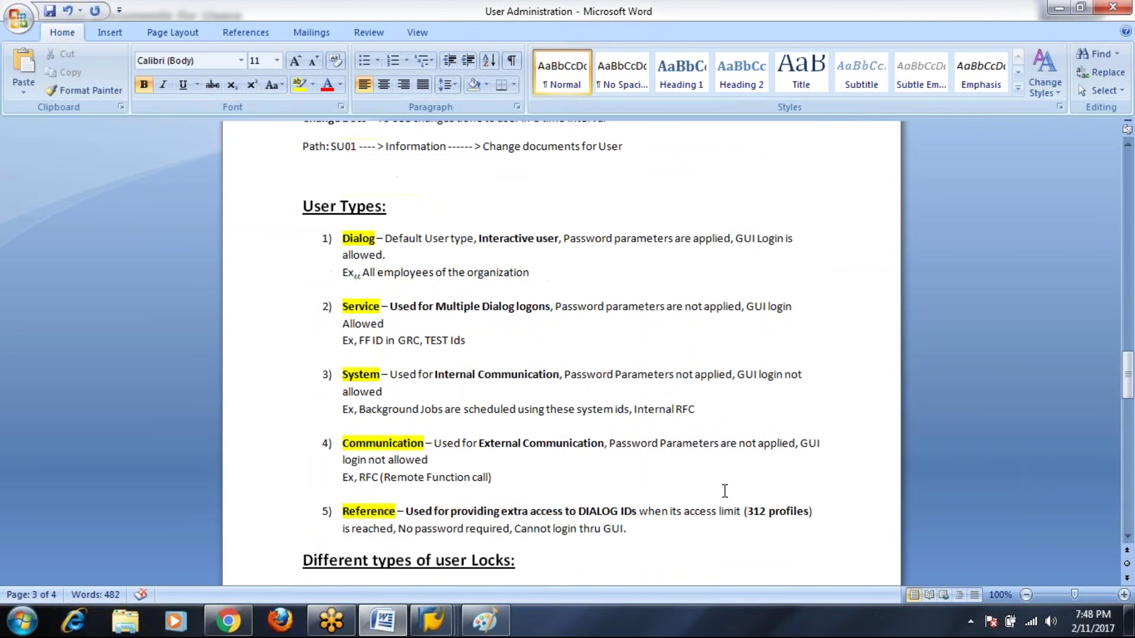
scroll(724, 491, "up", 3)
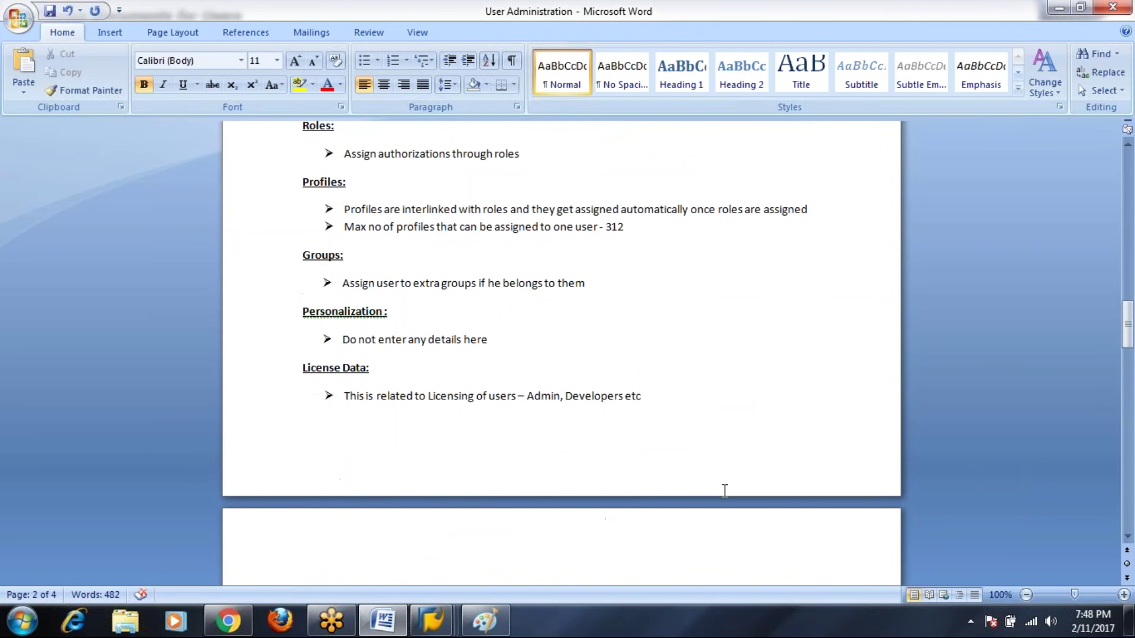
scroll(724, 491, "up", 10)
scroll(725, 491, "up", 9)
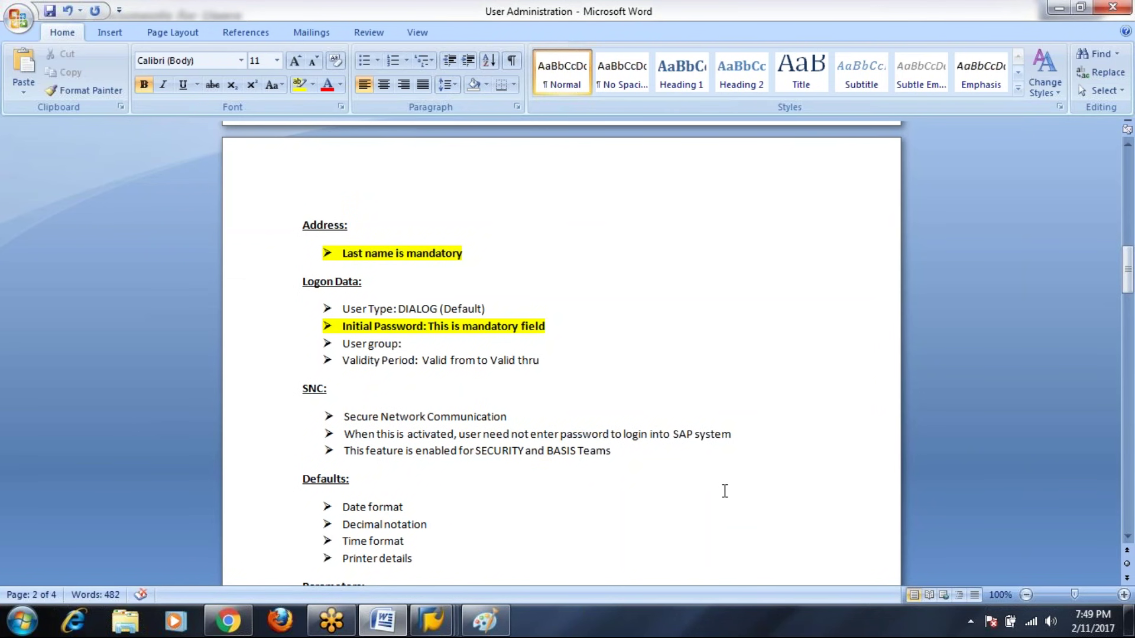
scroll(724, 491, "up", 20)
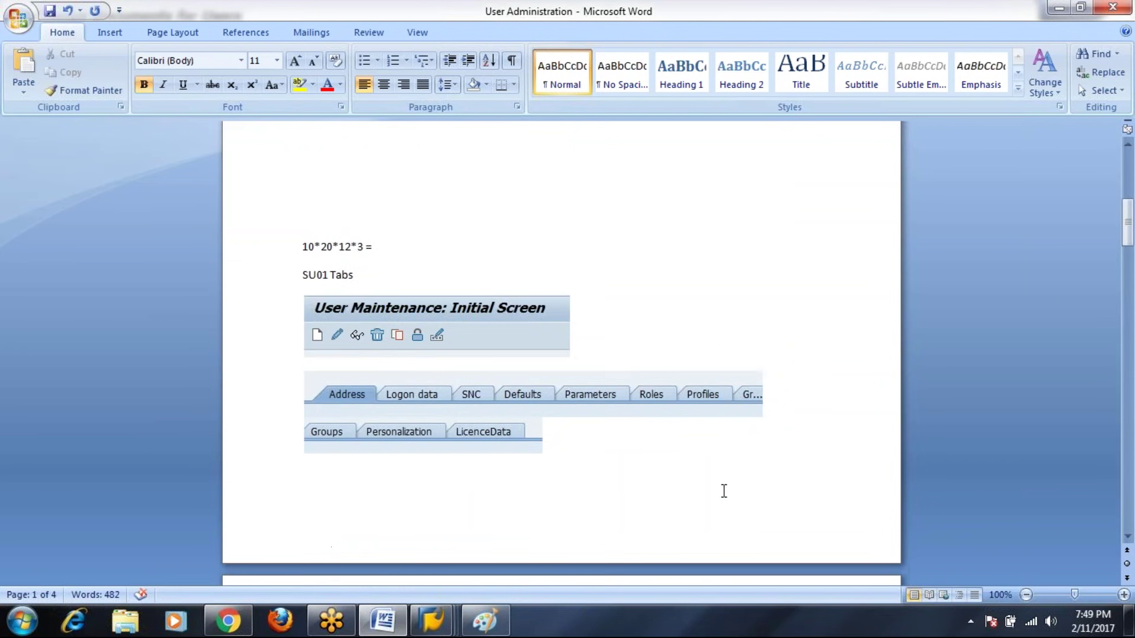
scroll(724, 491, "up", 5)
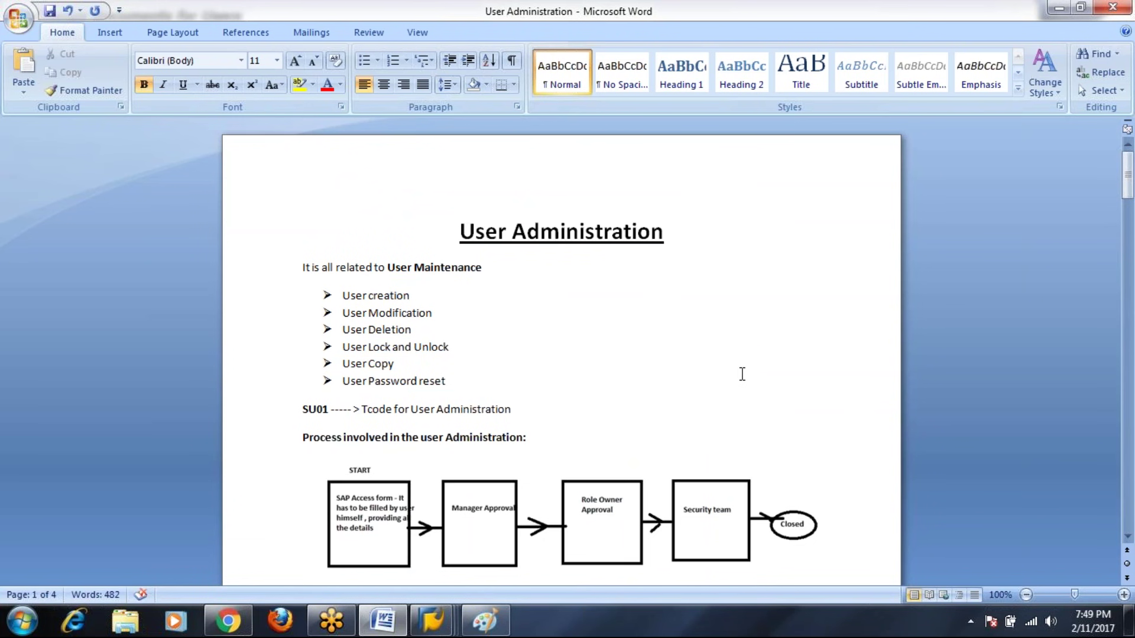
scroll(742, 374, "down", 15)
scroll(742, 374, "down", 15)
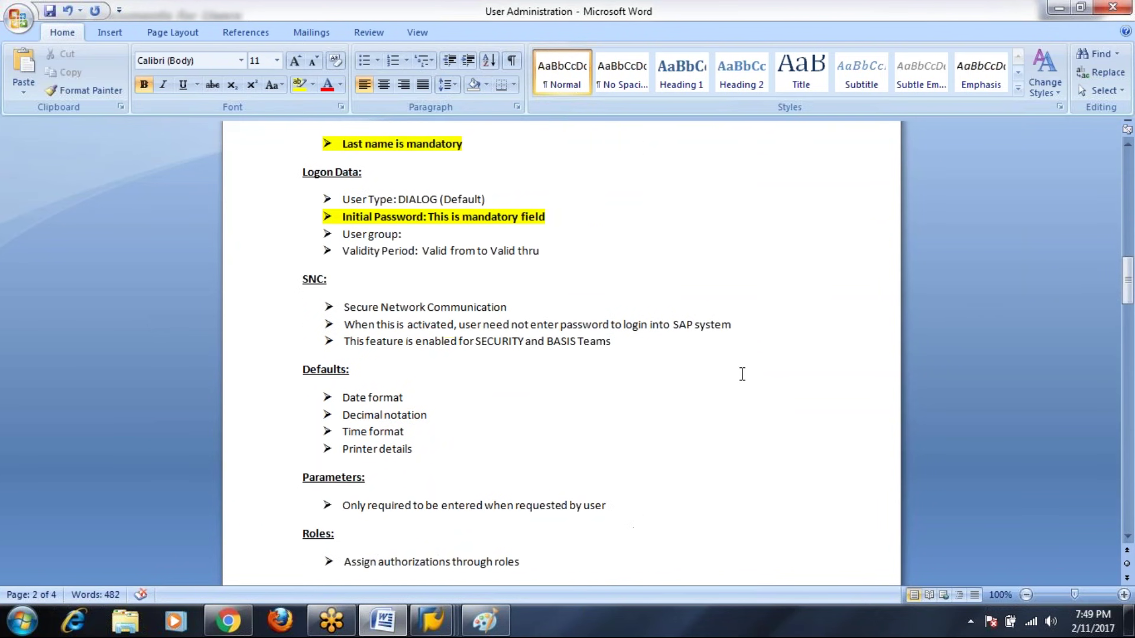
scroll(742, 373, "down", 15)
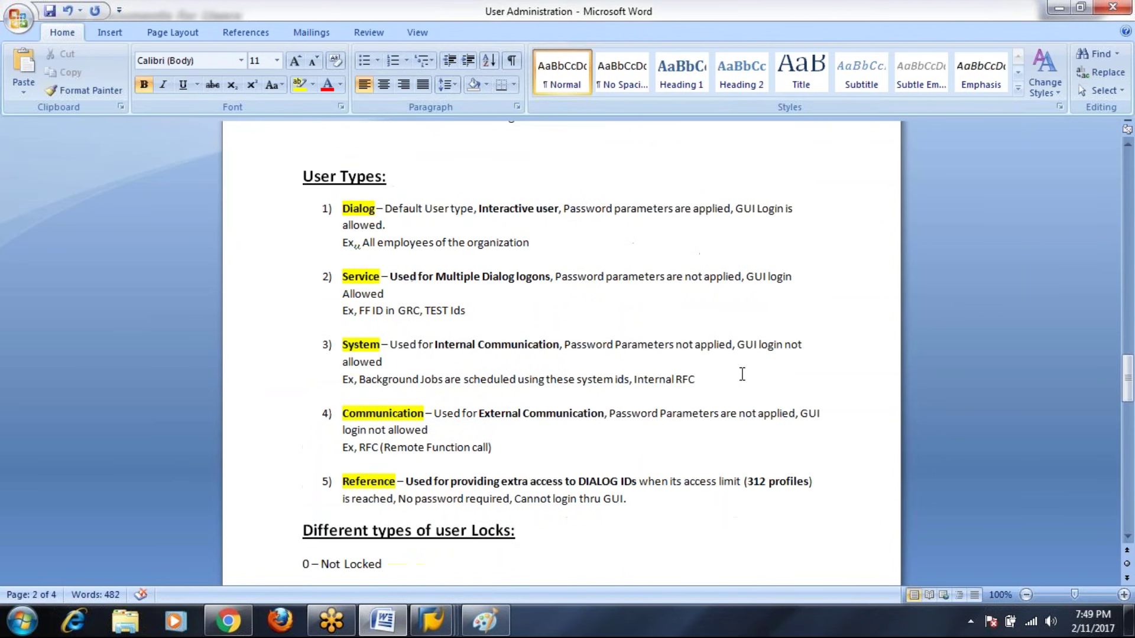
scroll(741, 374, "down", 15)
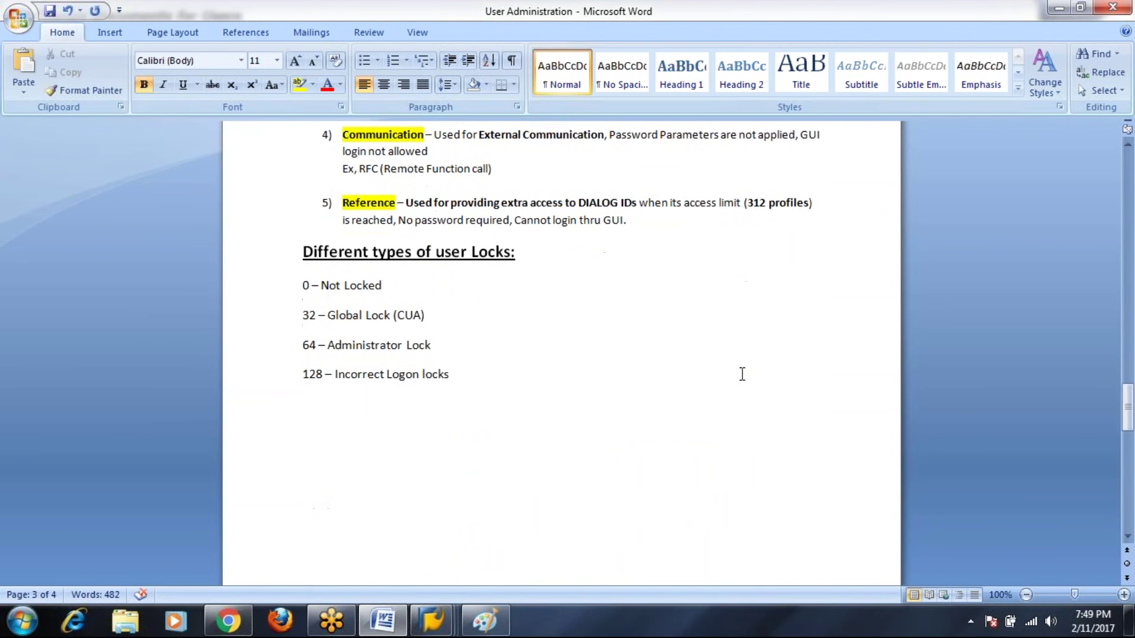
scroll(742, 376, "up", 15)
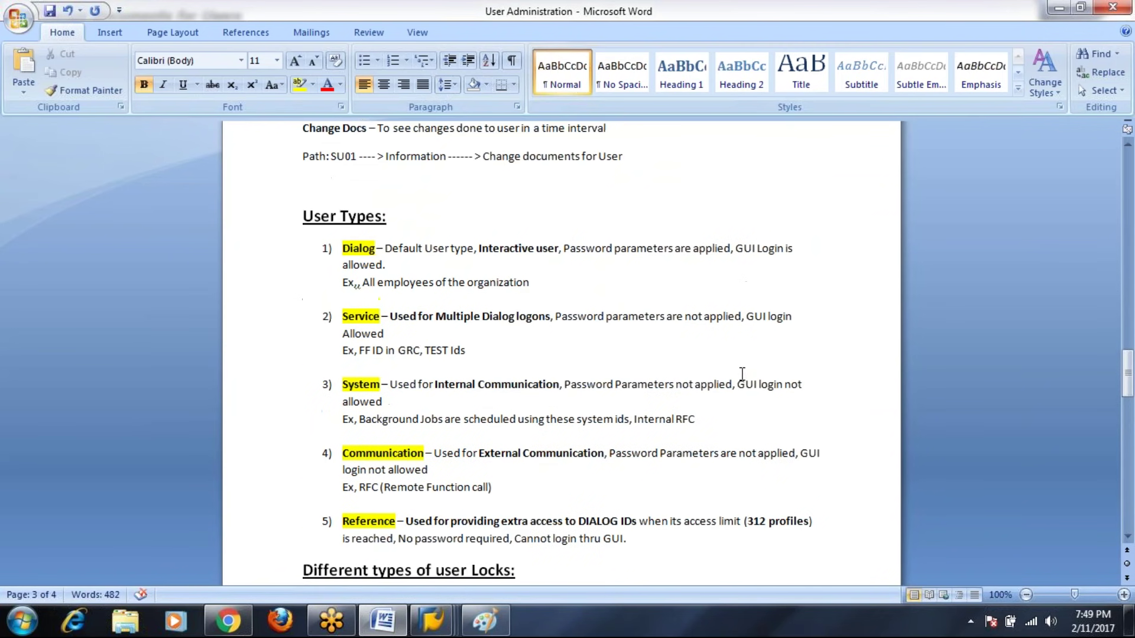
scroll(741, 374, "up", 5)
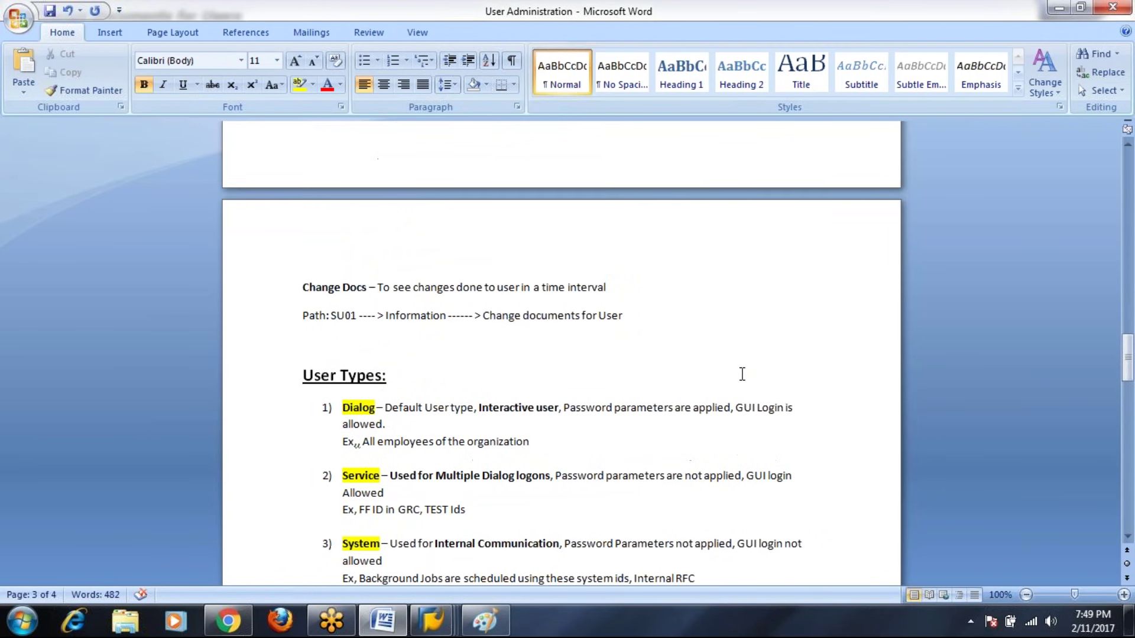
scroll(742, 374, "down", 5)
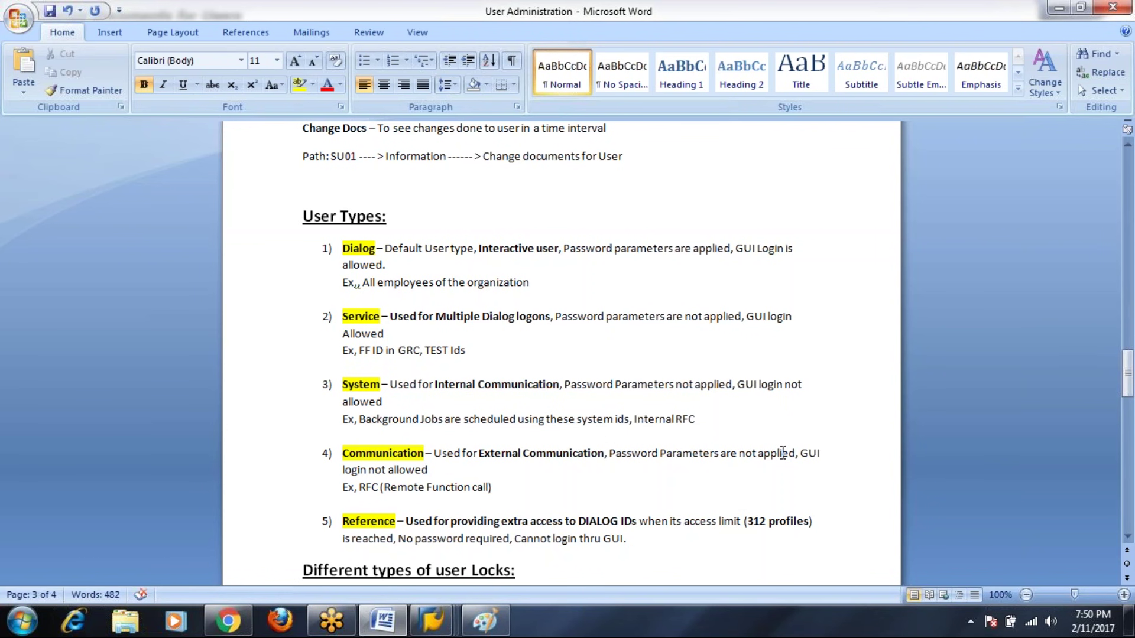
Find the SNC notes and mark "When this is activated" in the line about logging in without a password
scroll(780, 312, "down", 1)
scroll(779, 311, "up", 20)
scroll(780, 311, "up", 4)
scroll(780, 311, "down", 2)
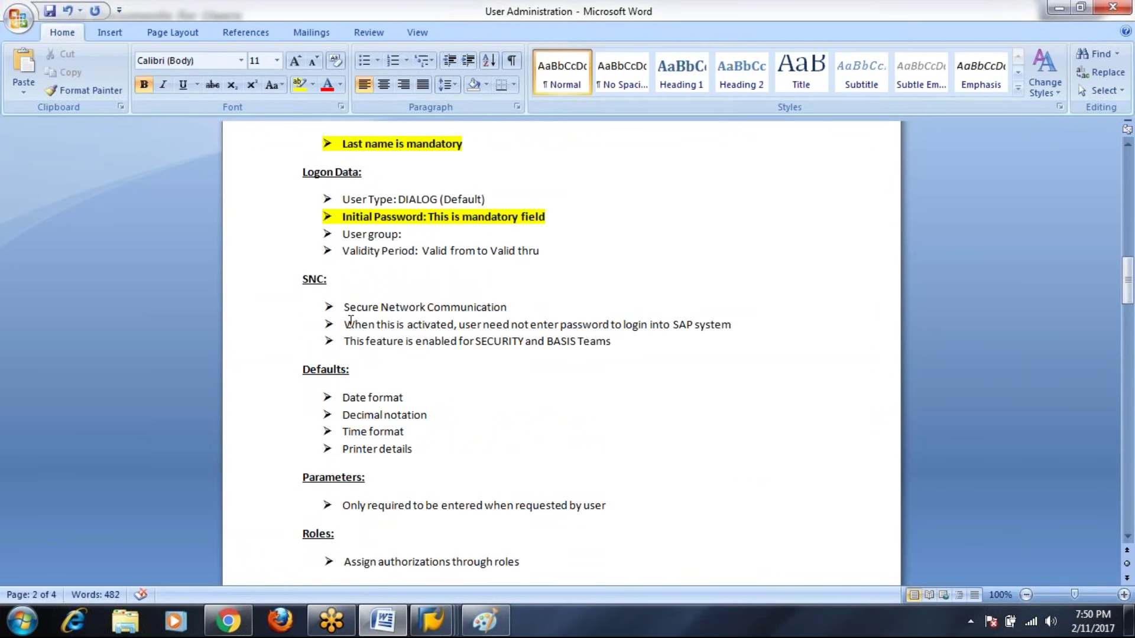
left_click_drag(345, 324, 453, 324)
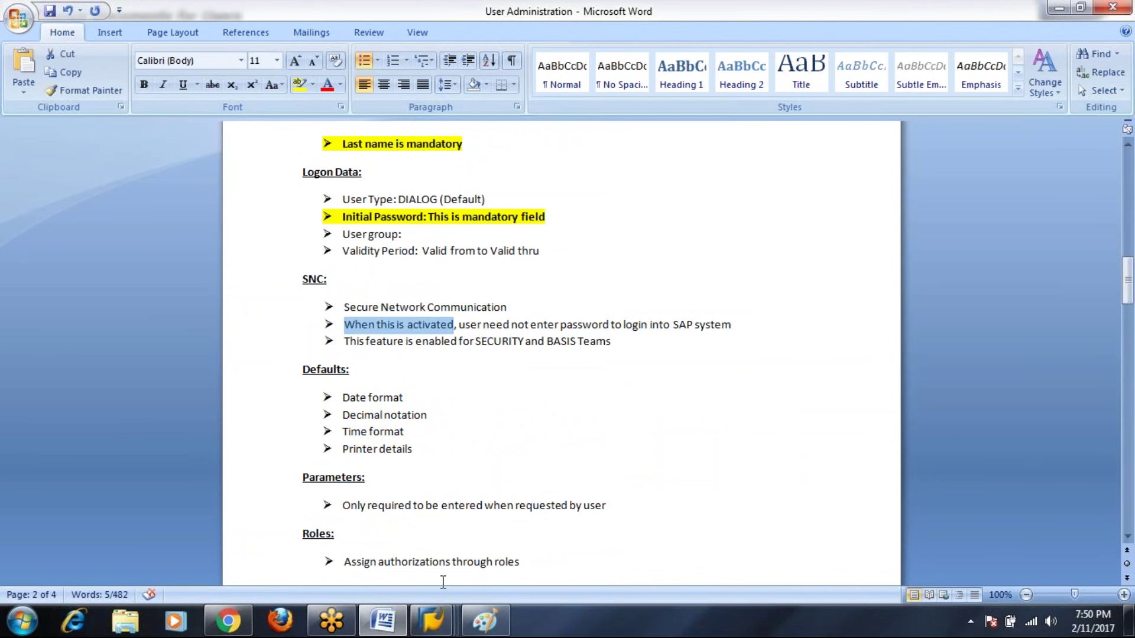
Switch to SAP Logon, open the BW system's logon screen to view its fields, and exit it
left_click(431, 620)
left_click(257, 542)
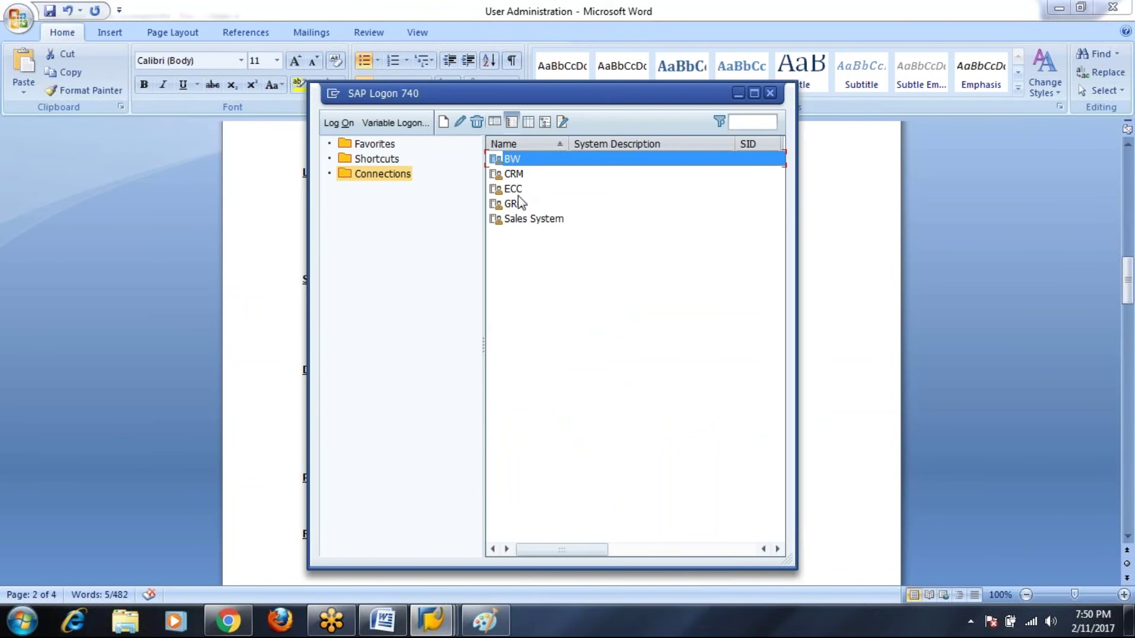
double_click(524, 164)
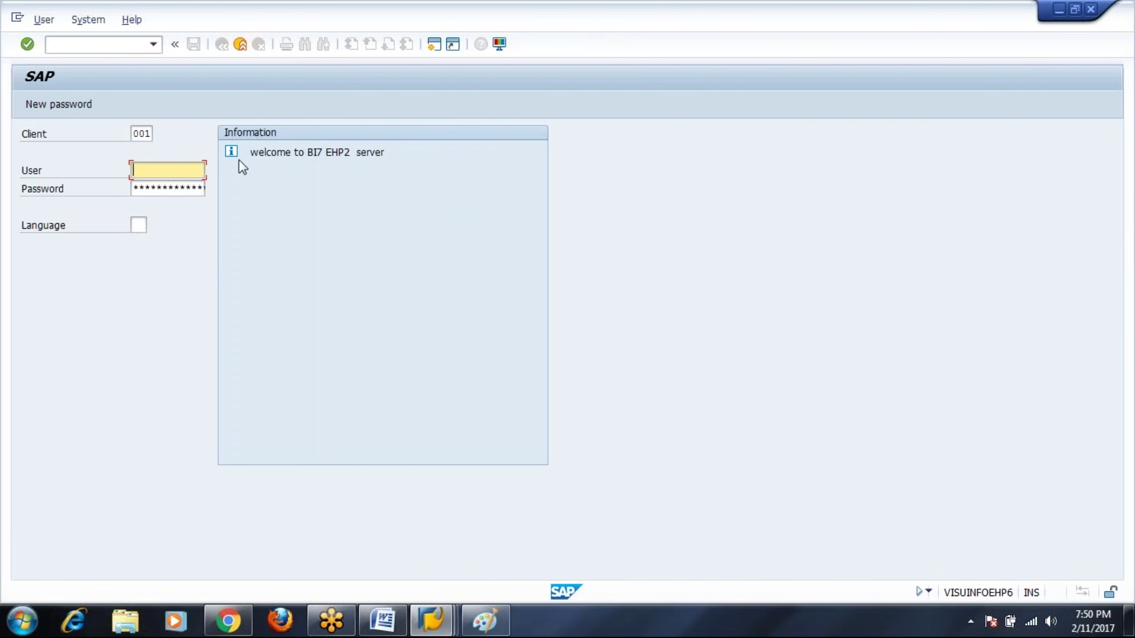
left_click(241, 44)
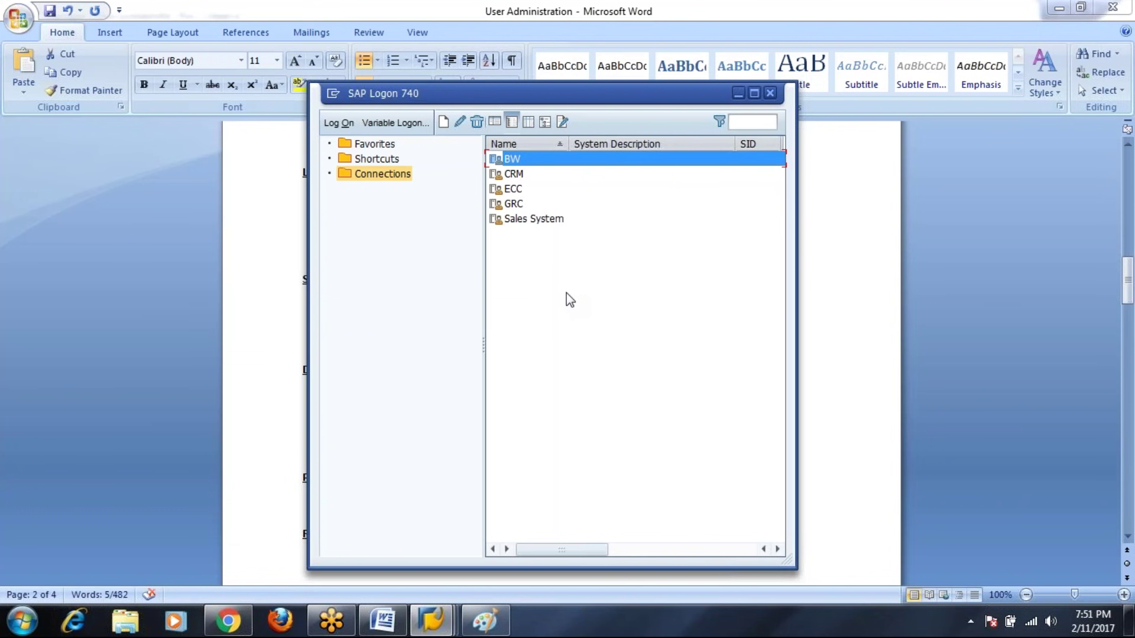
Switch back to the Word document and mark the SNC line "This feature is enabled for SECURITY and BASIS Teams"
left_click(382, 620)
scroll(387, 316, "up", 2)
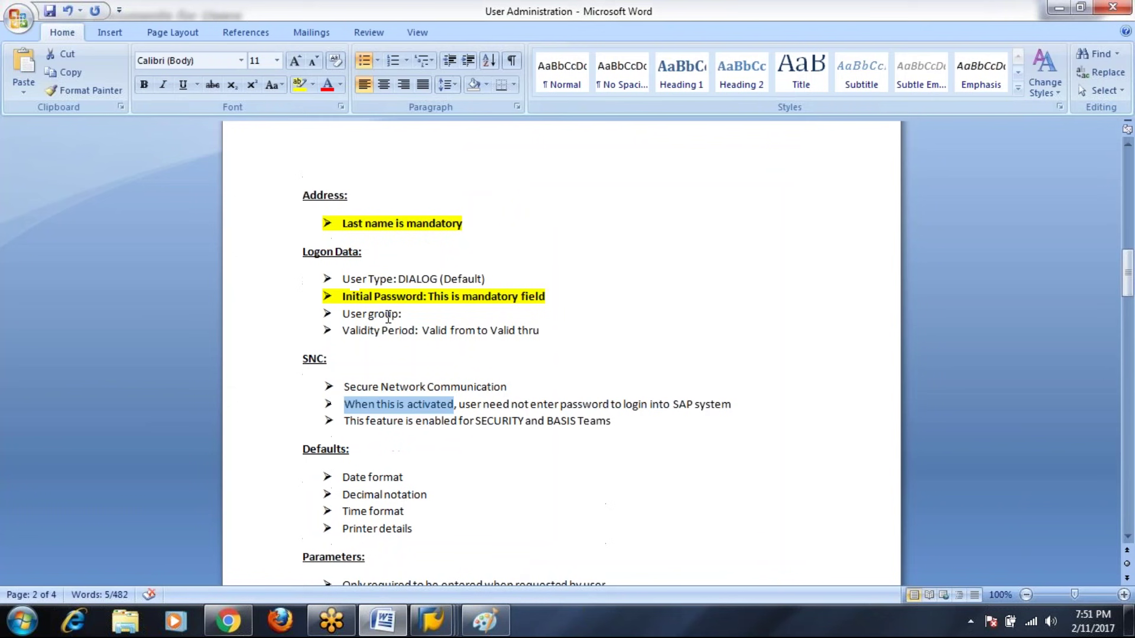
scroll(390, 403, "down", 1)
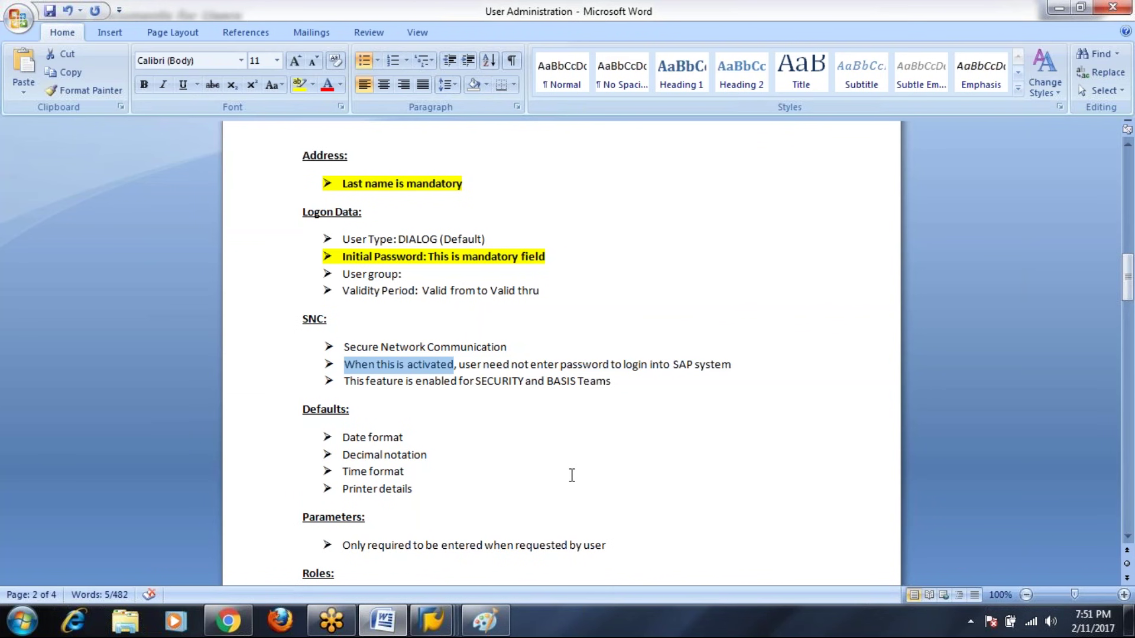
left_click(504, 446)
left_click_drag(345, 381, 620, 384)
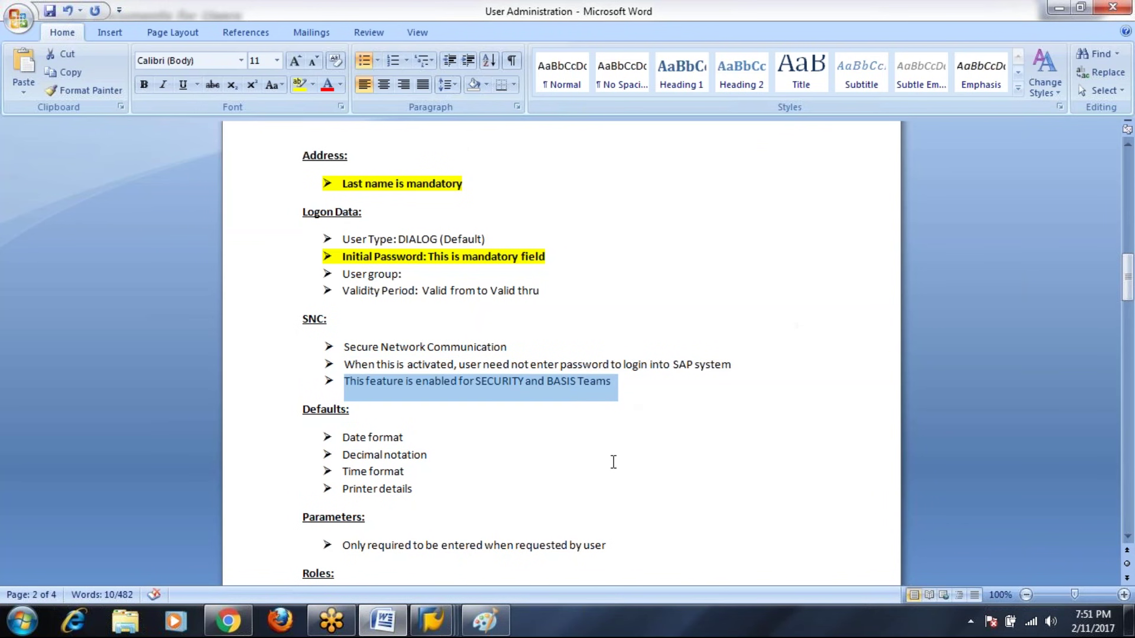